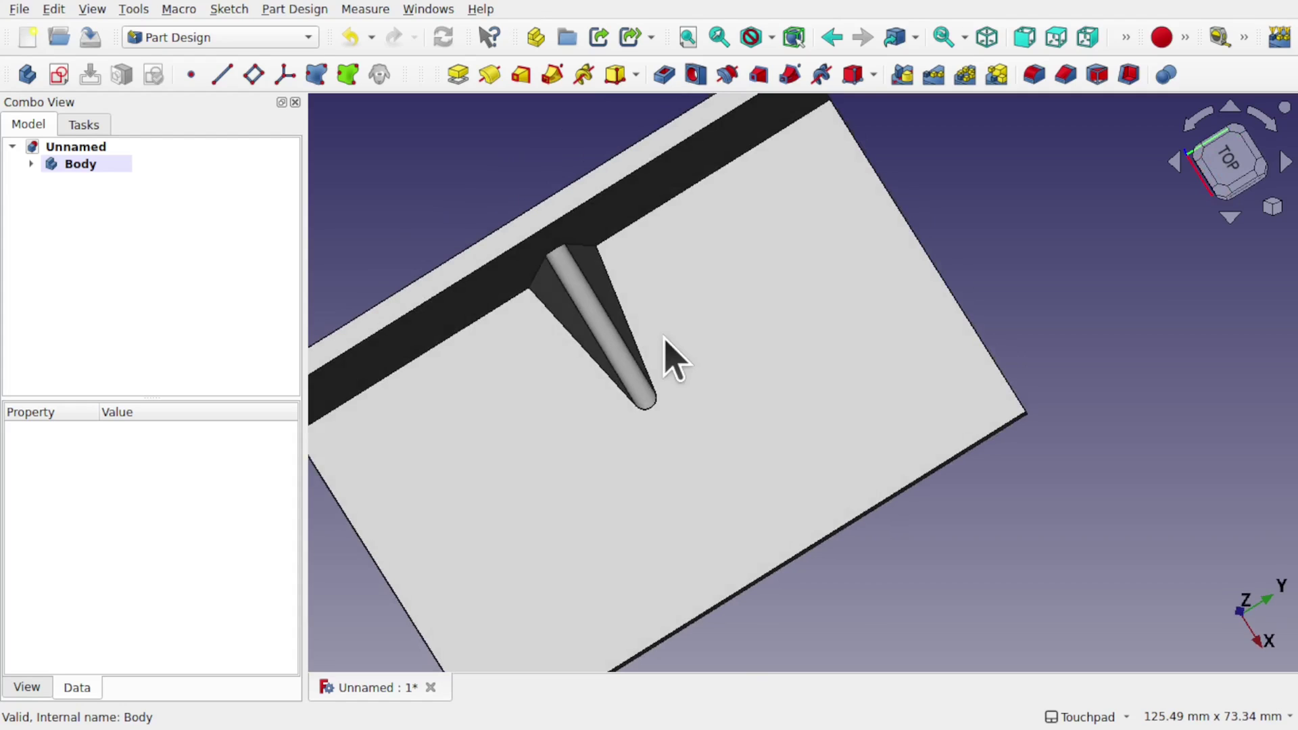
# Orbit the bracket to a tilted top-right view of the rib, then dismiss the Sketch menu
pyautogui.moveTo(570, 347); pyautogui.dragTo(544, 281, button='middle')
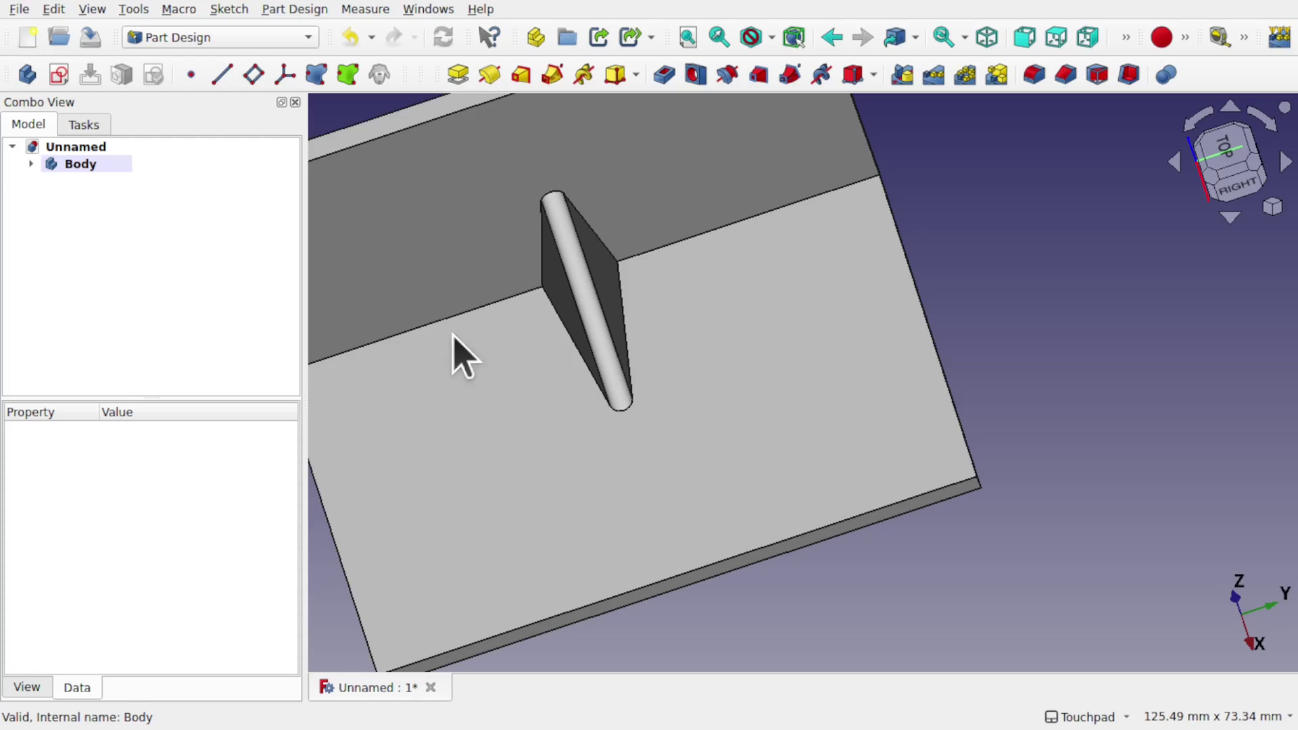
pyautogui.click(232, 10)
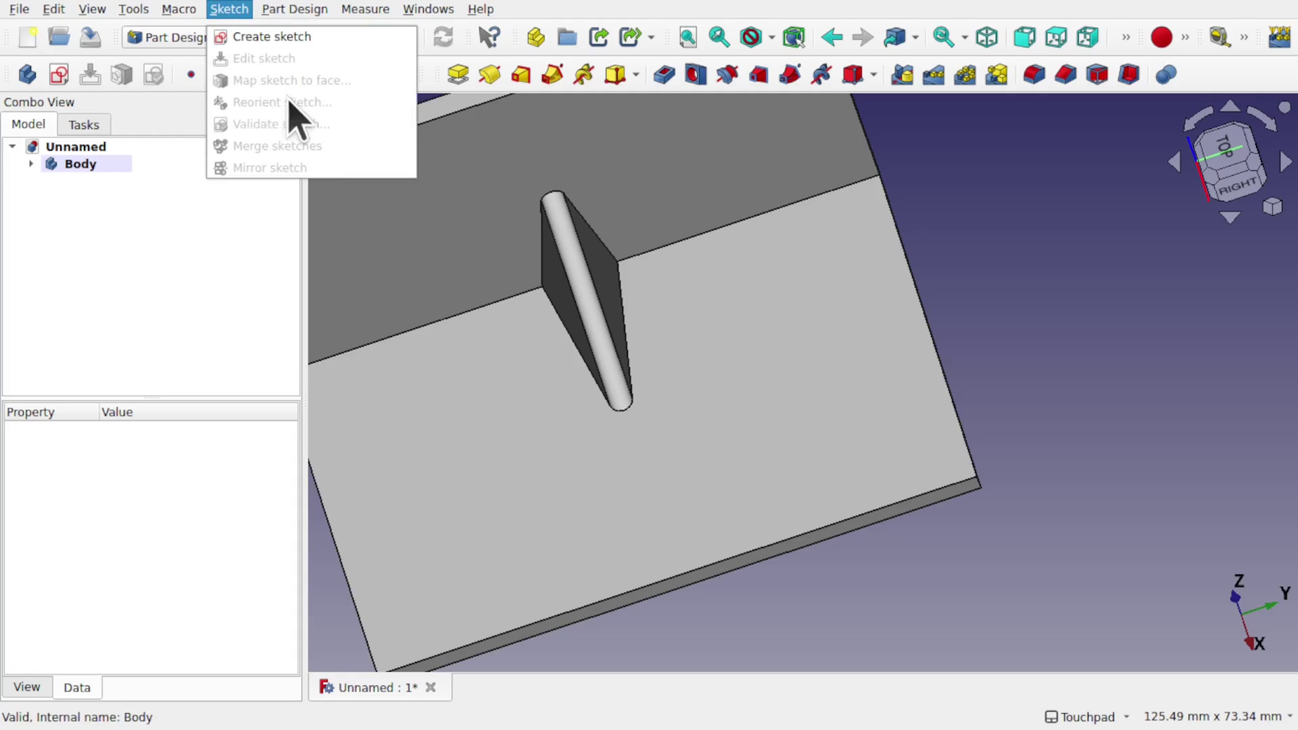
pyautogui.click(688, 303)
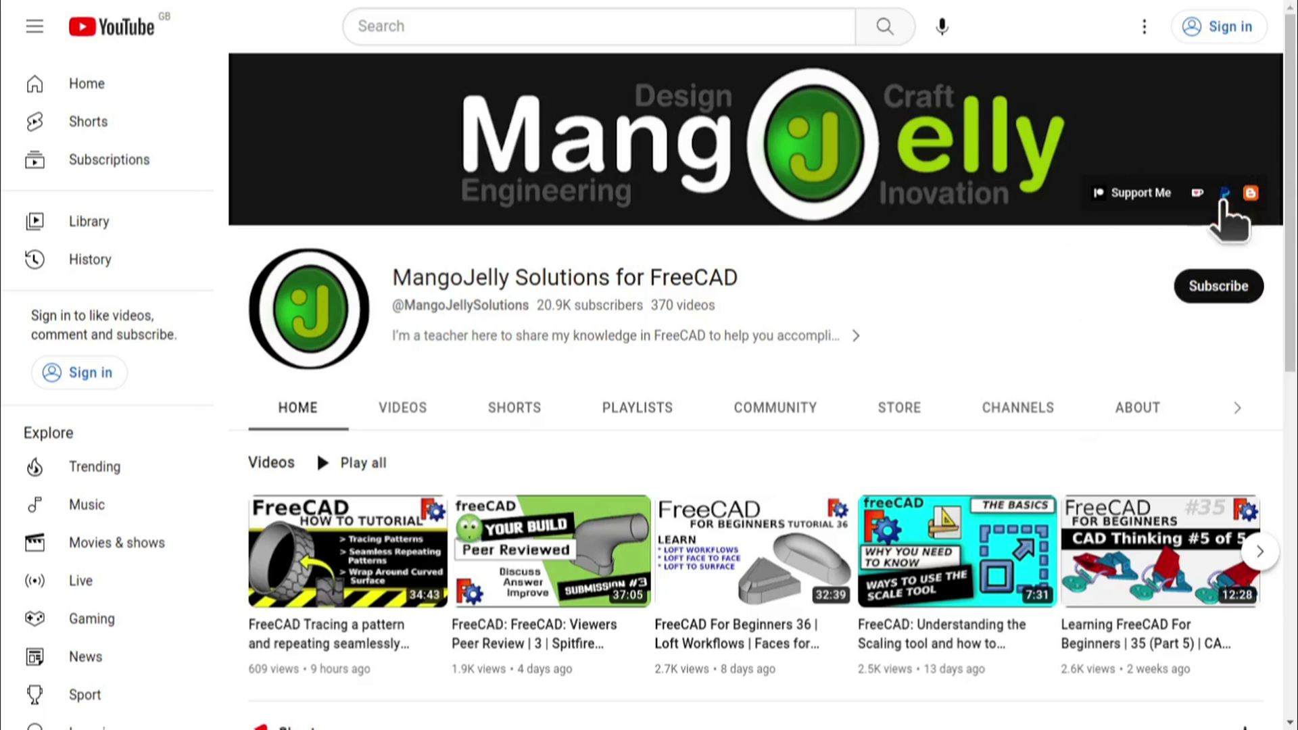
# Show the tutorial channel's About page and scroll down through its description
pyautogui.click(1136, 407)
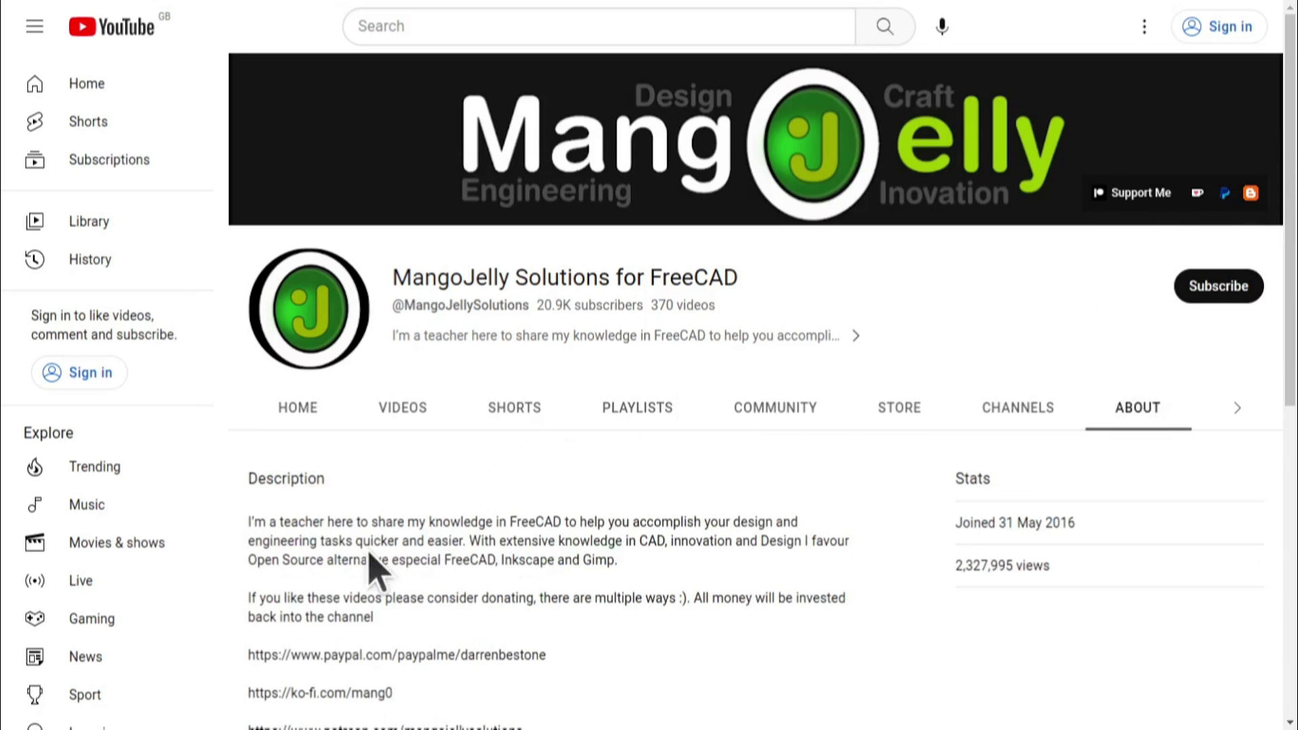
pyautogui.scroll(-3, 277, 541)
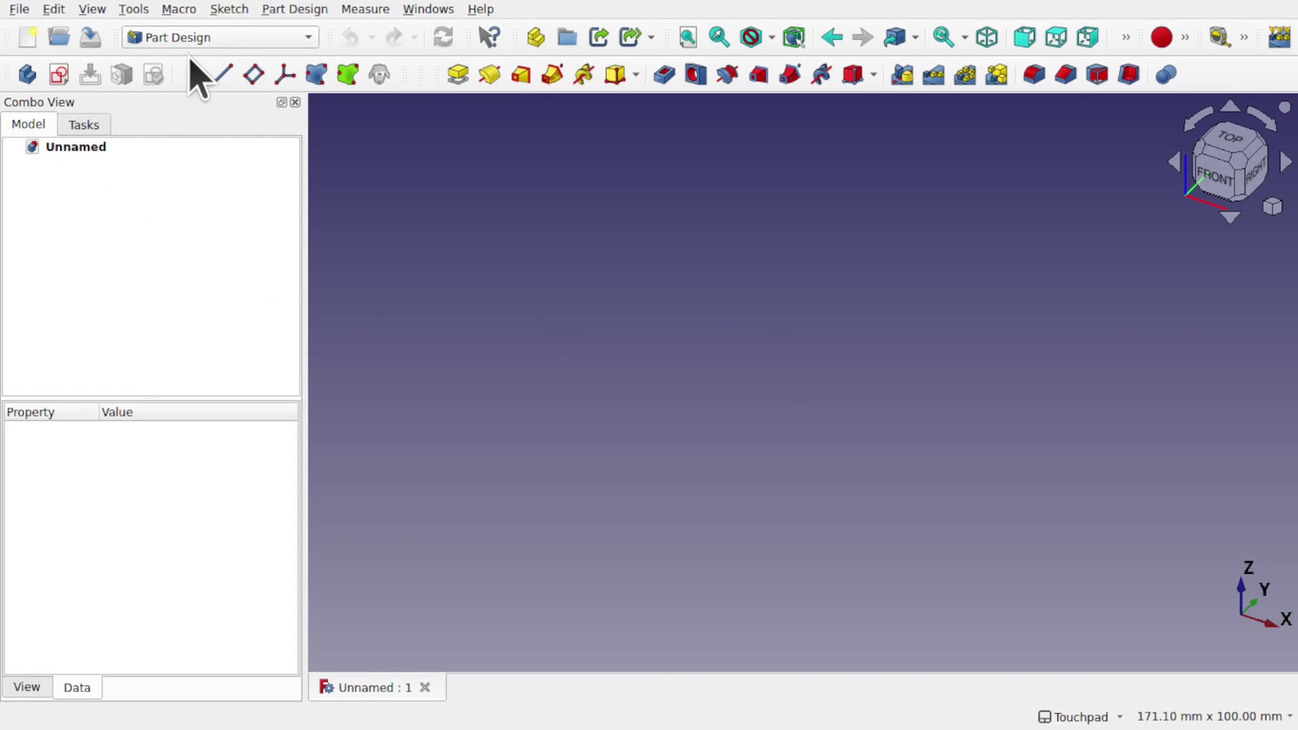
# Create a new Body and begin an empty sketch on the XZ-plane
pyautogui.click(27, 74)
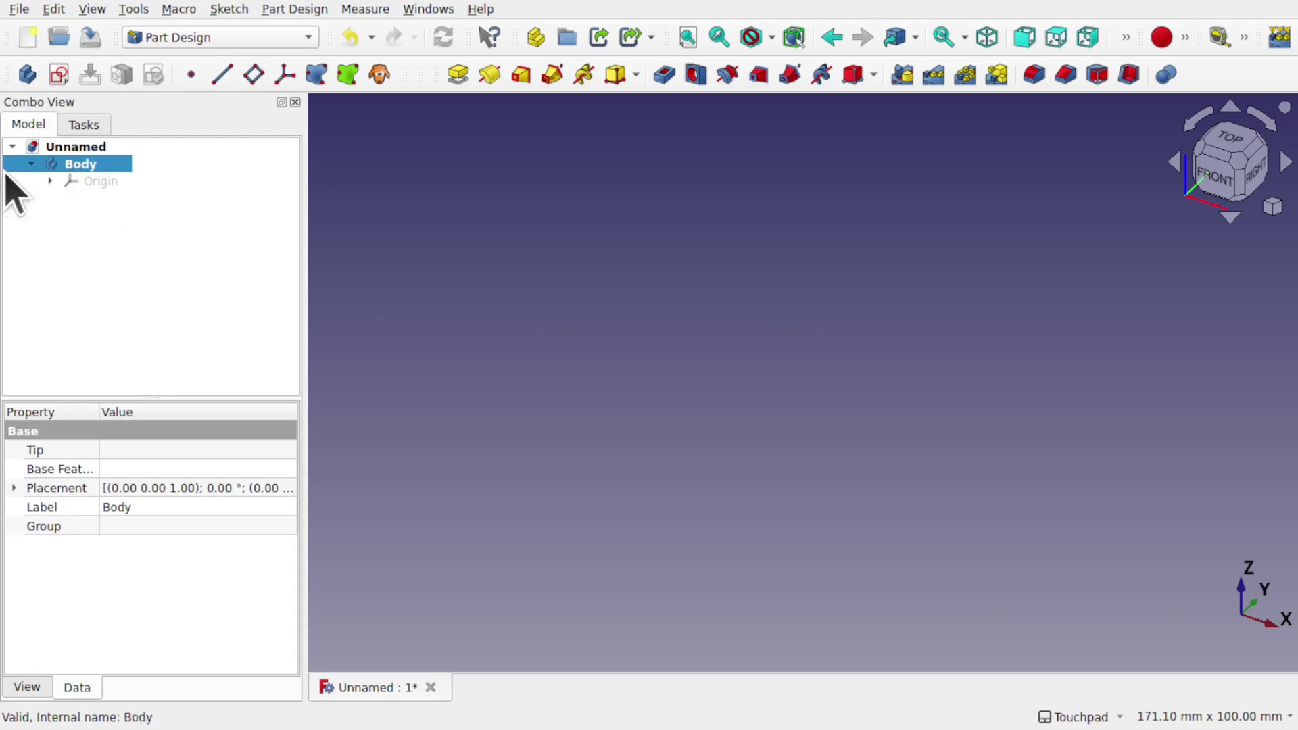
pyautogui.click(60, 76)
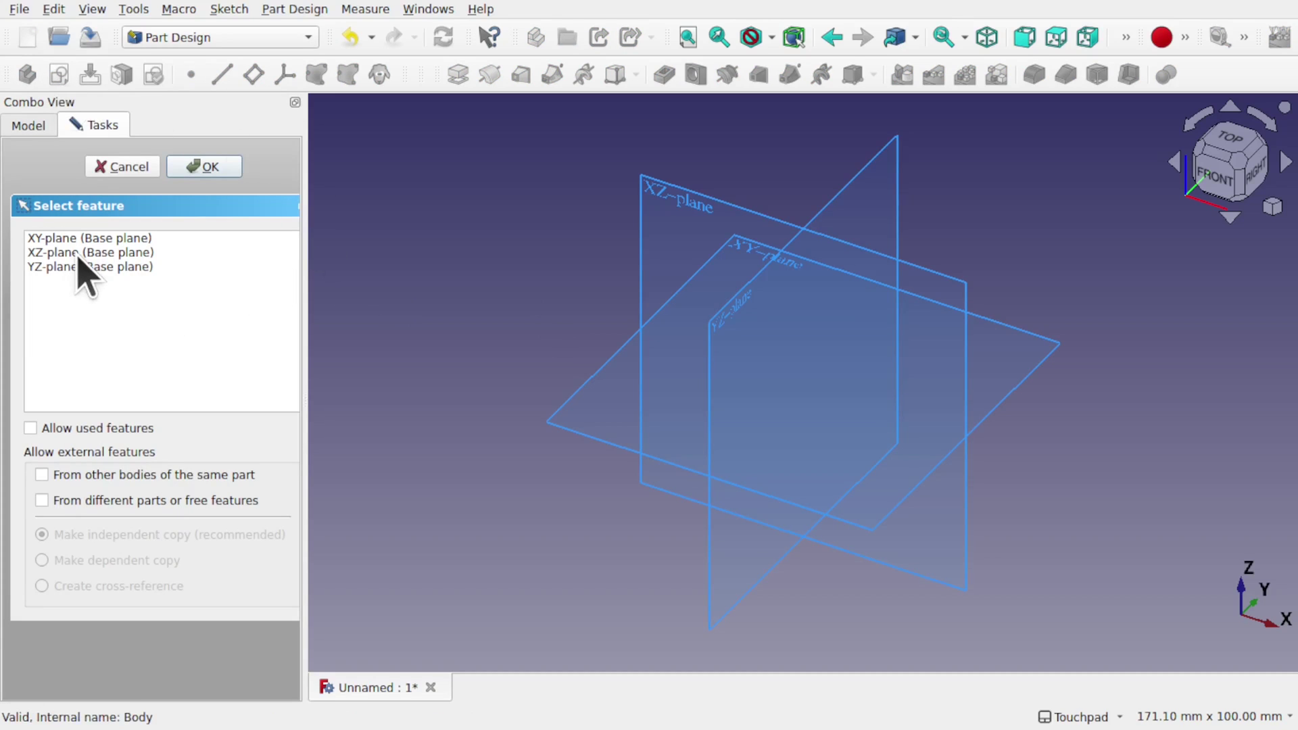
pyautogui.click(678, 202)
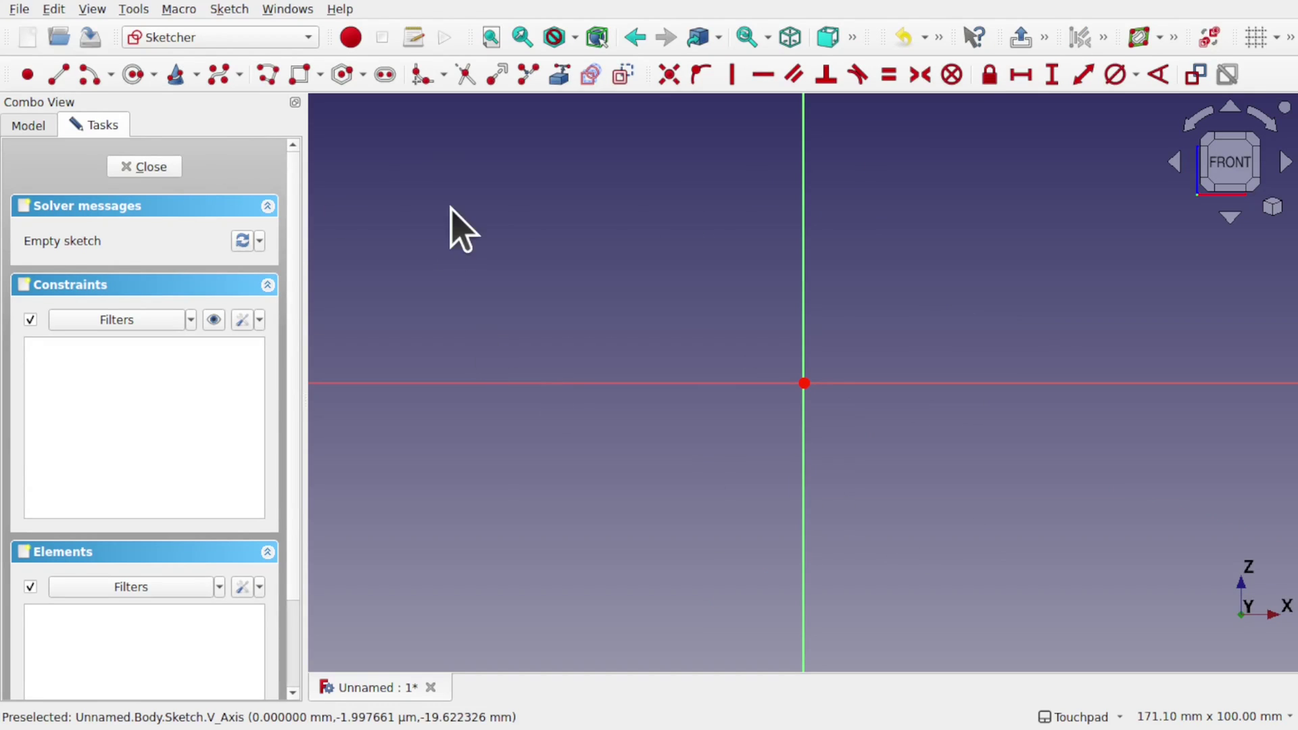
# Draw a closed six-line L-shaped outline with the Polyline tool, starting at the vertical axis
pyautogui.click(269, 74)
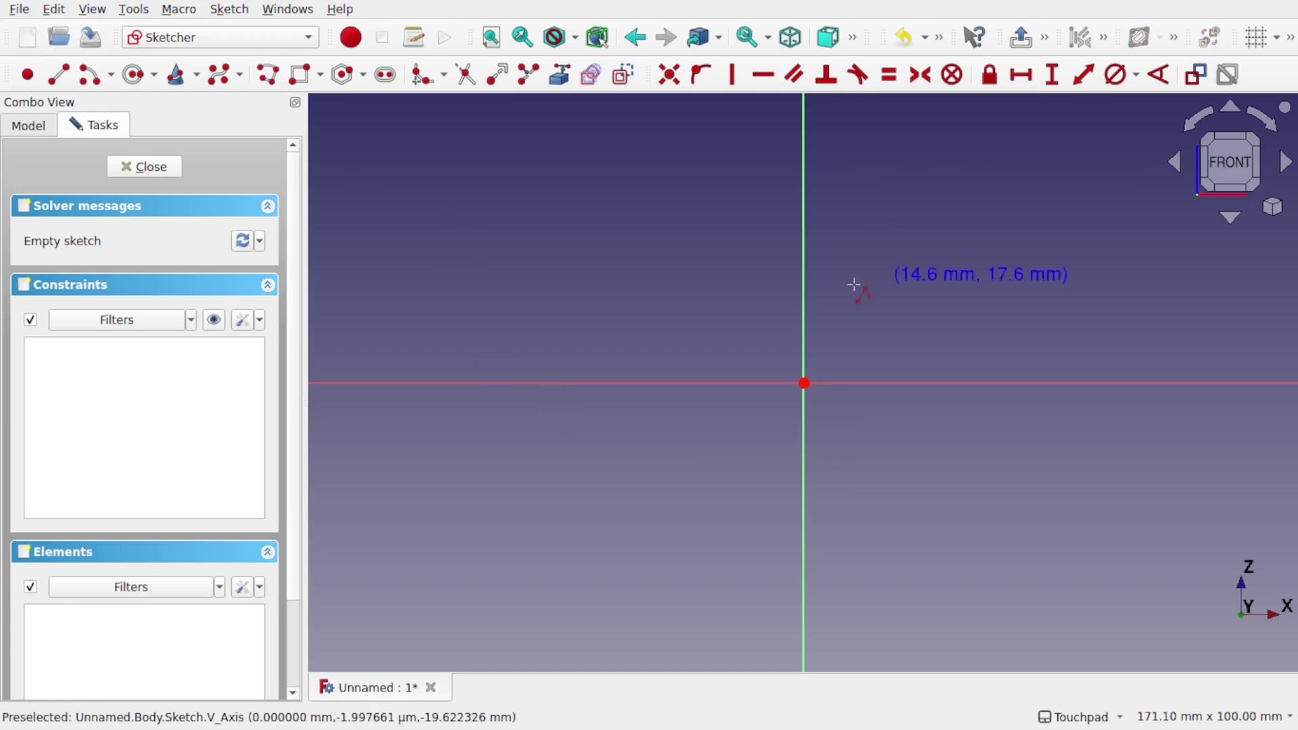
pyautogui.click(802, 205)
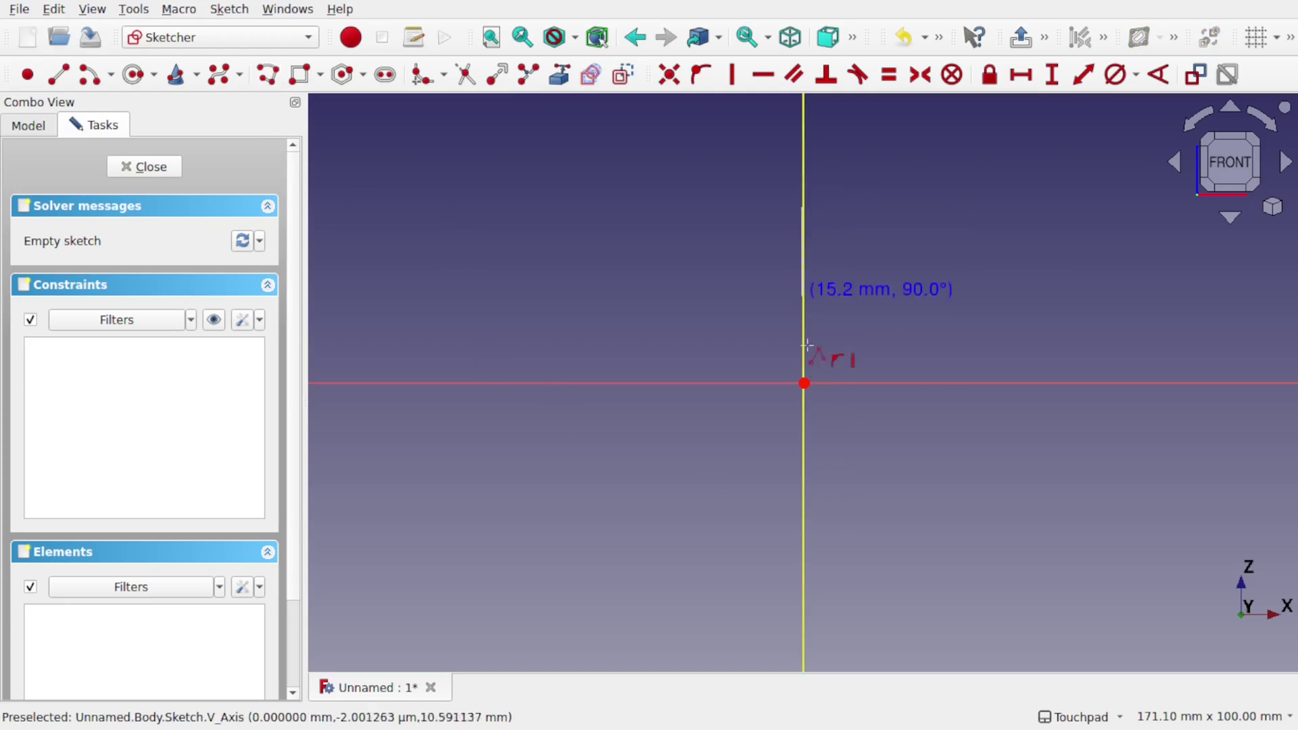
pyautogui.click(804, 383)
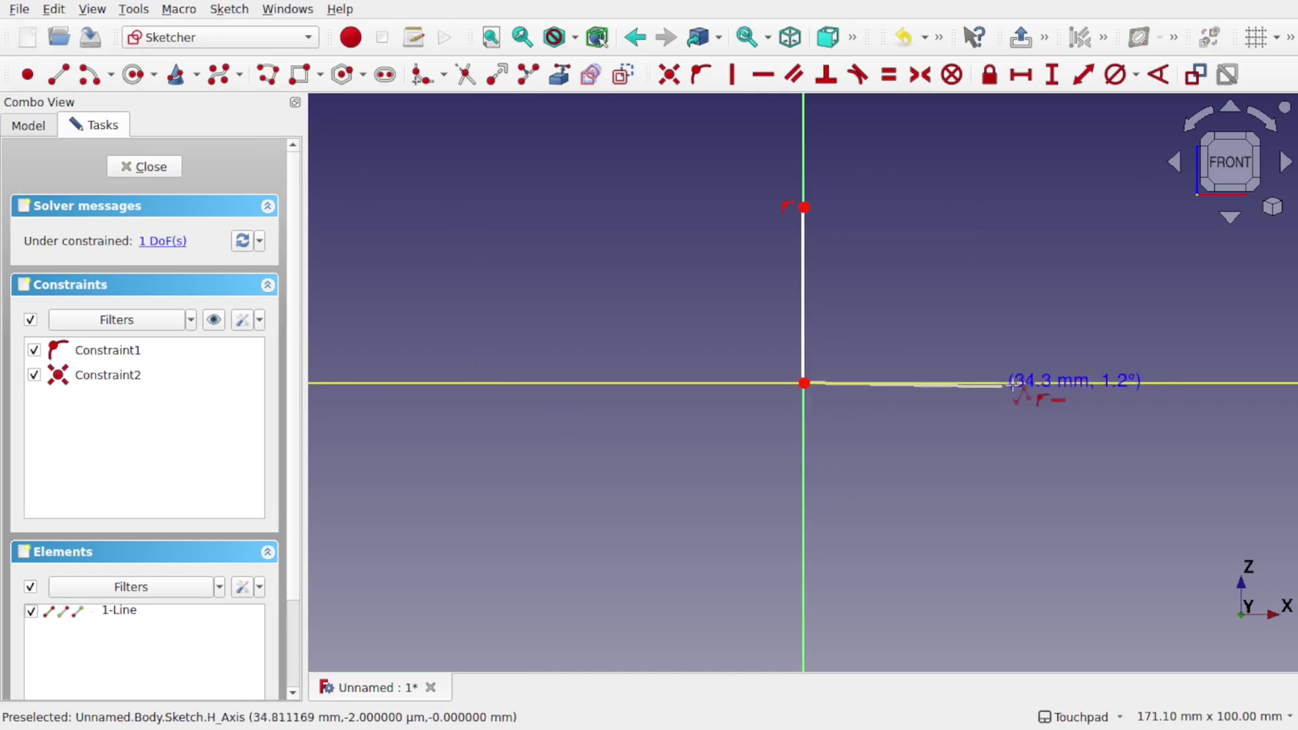
pyautogui.click(1045, 382)
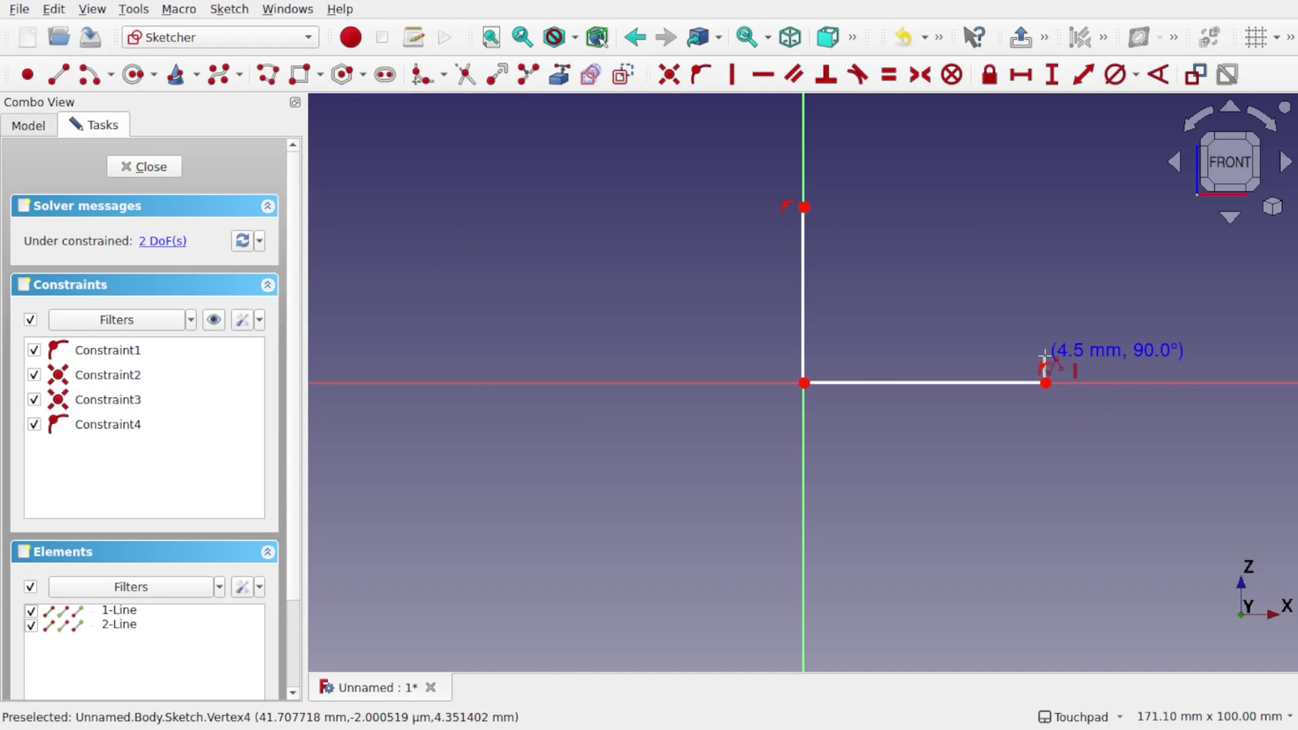
pyautogui.click(1045, 357)
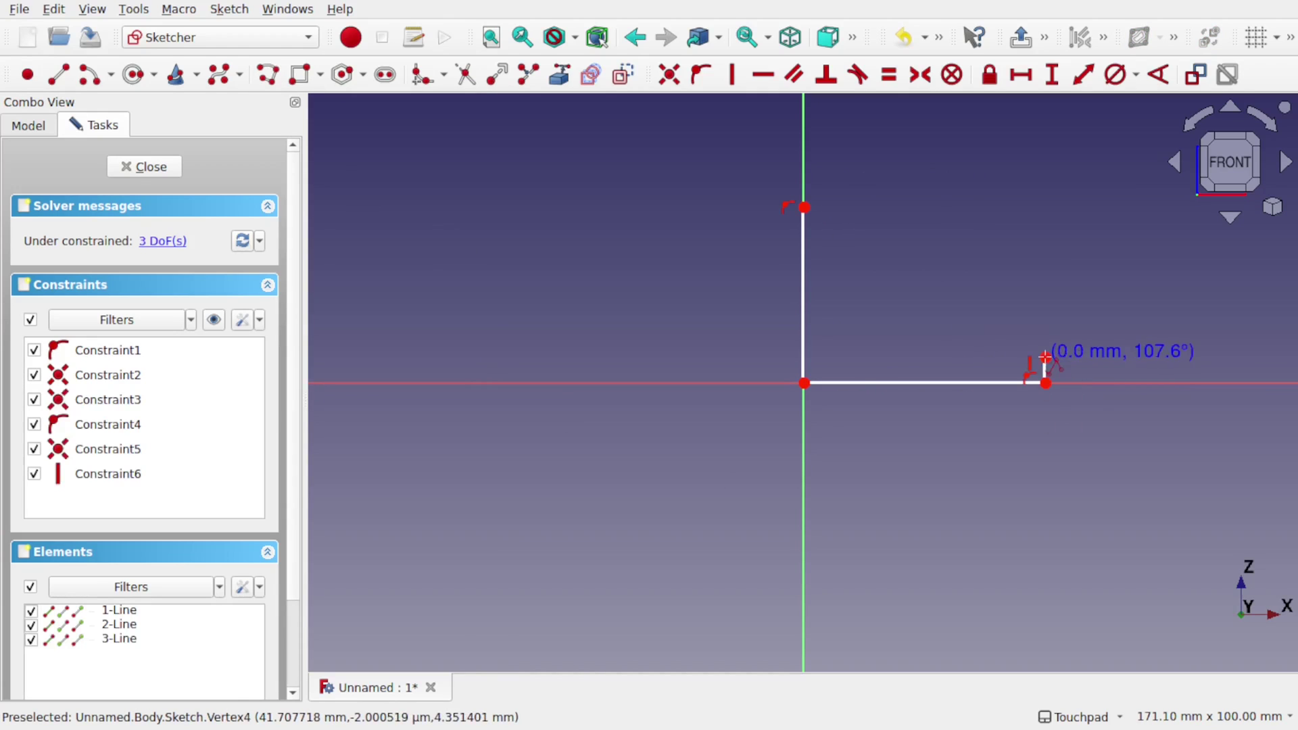
pyautogui.click(823, 357)
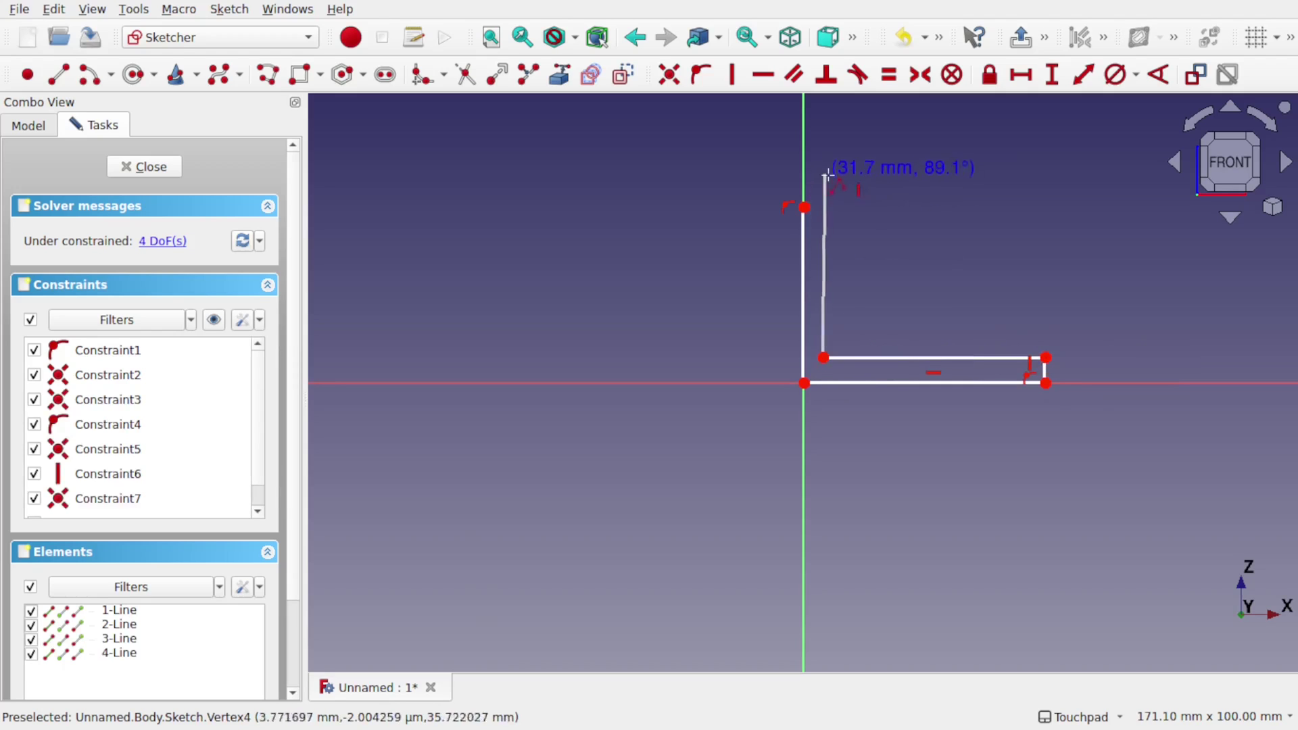
pyautogui.click(822, 207)
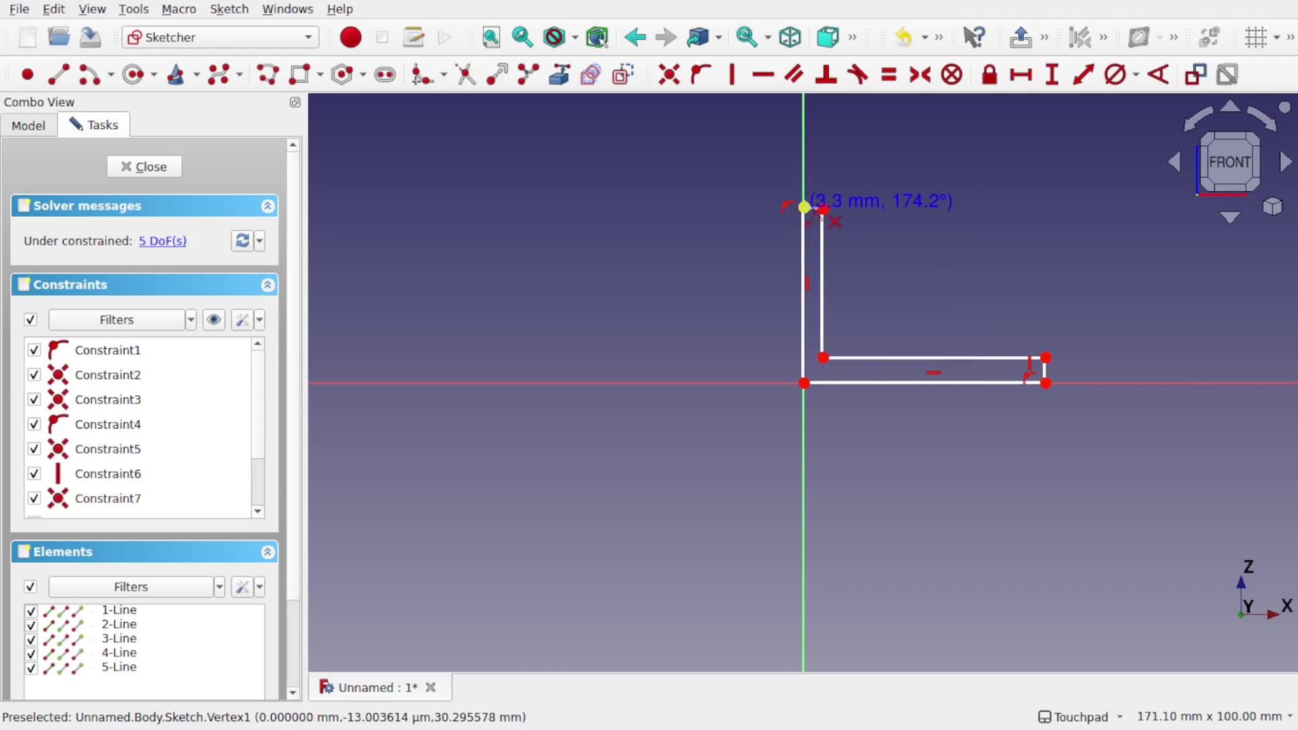
pyautogui.click(804, 207)
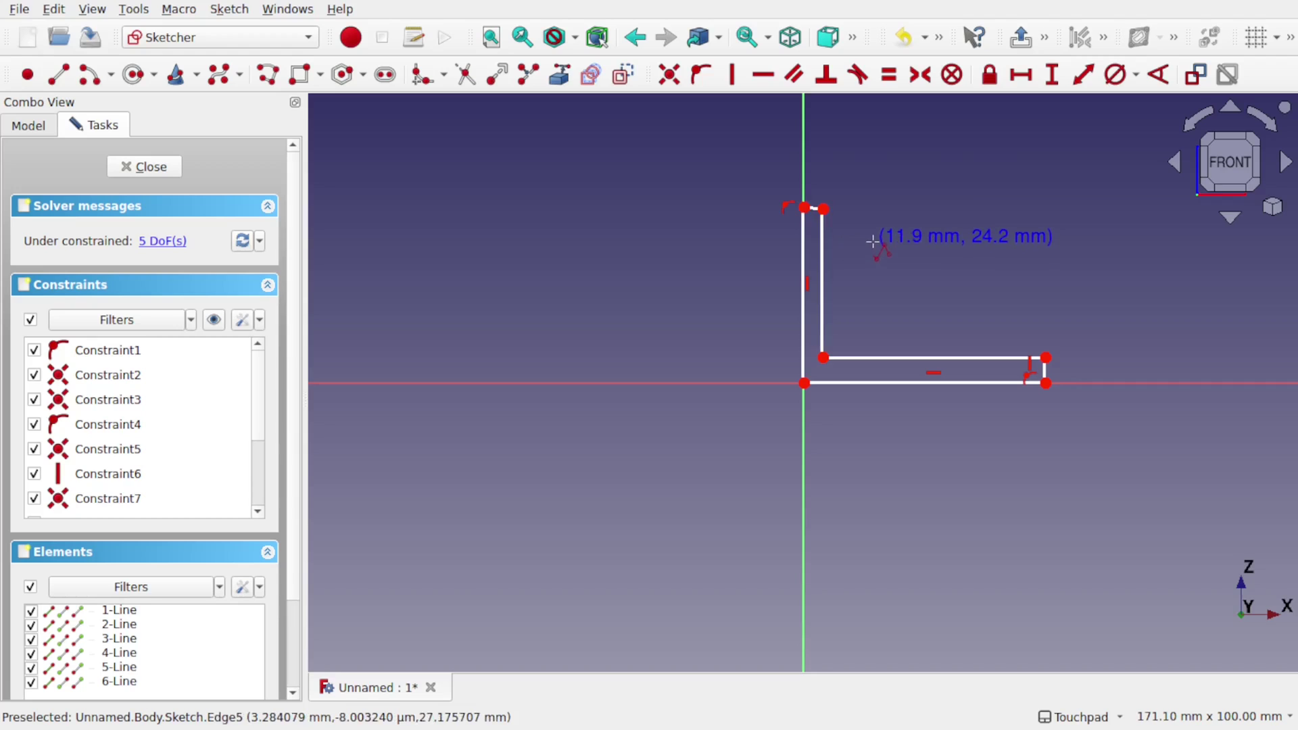
pyautogui.press('Escape')
# Make the short top line horizontal, then select the inner vertical and horizontal edges
pyautogui.scroll(5, 821, 220)
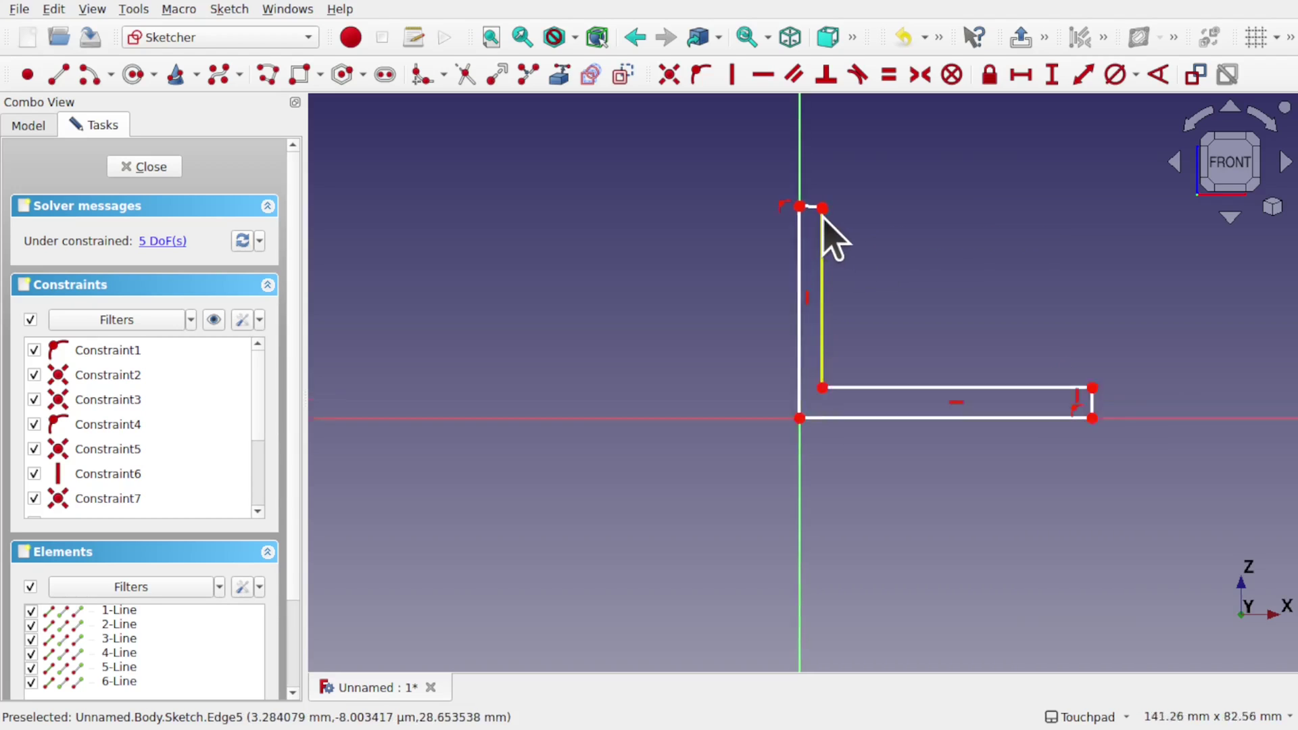
pyautogui.click(780, 188)
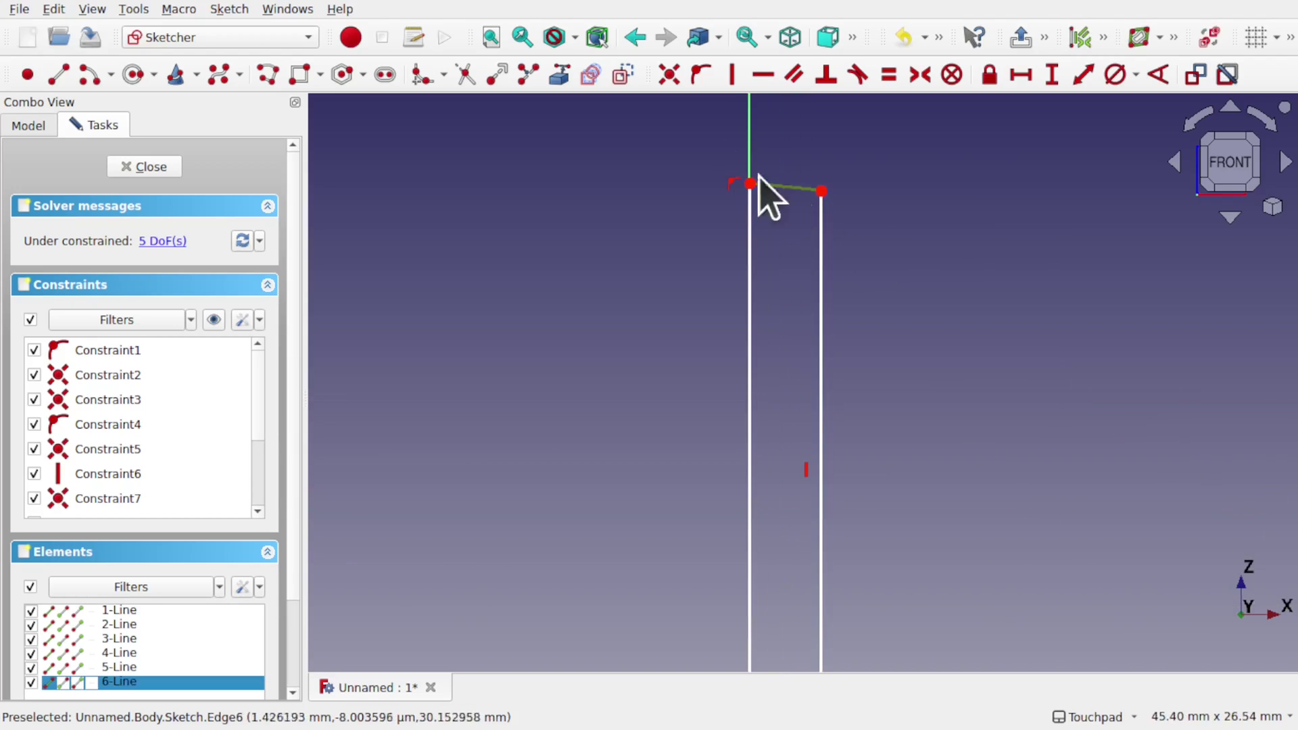
pyautogui.click(764, 74)
pyautogui.scroll(-3, 739, 302)
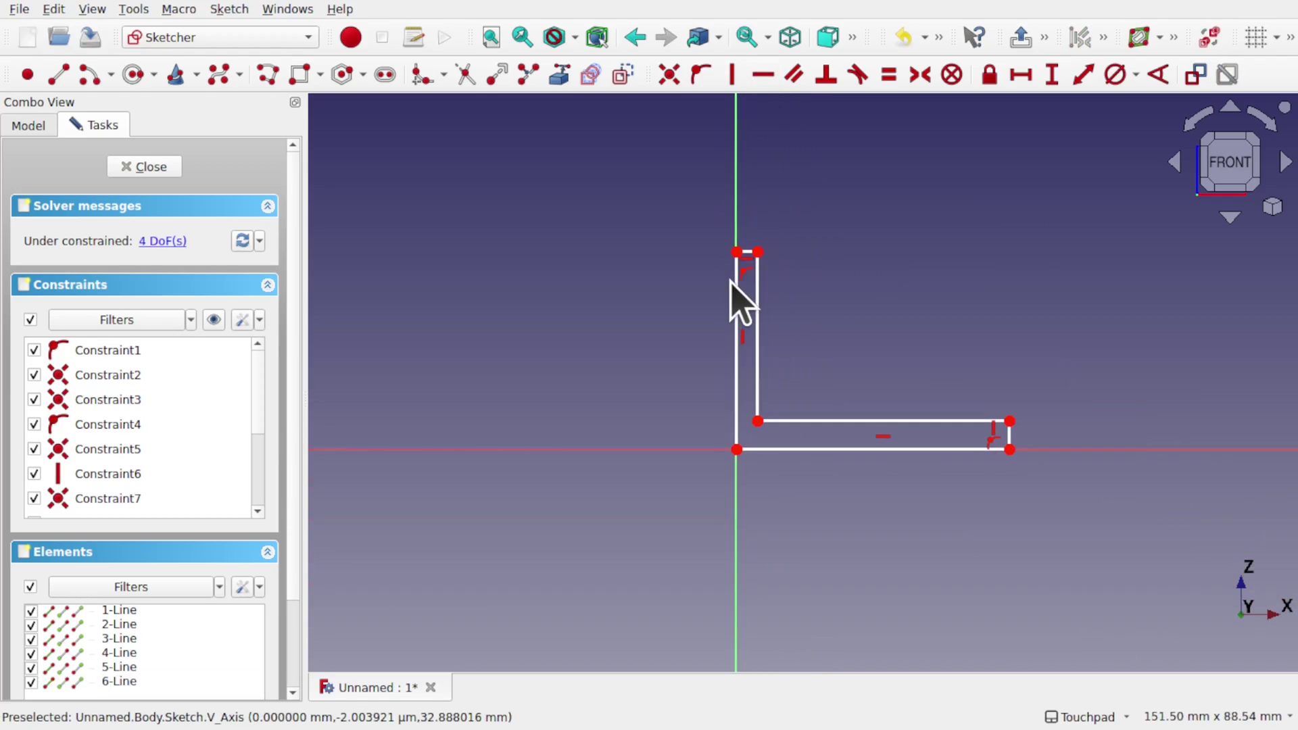
pyautogui.scroll(1, 731, 285)
pyautogui.click(765, 351)
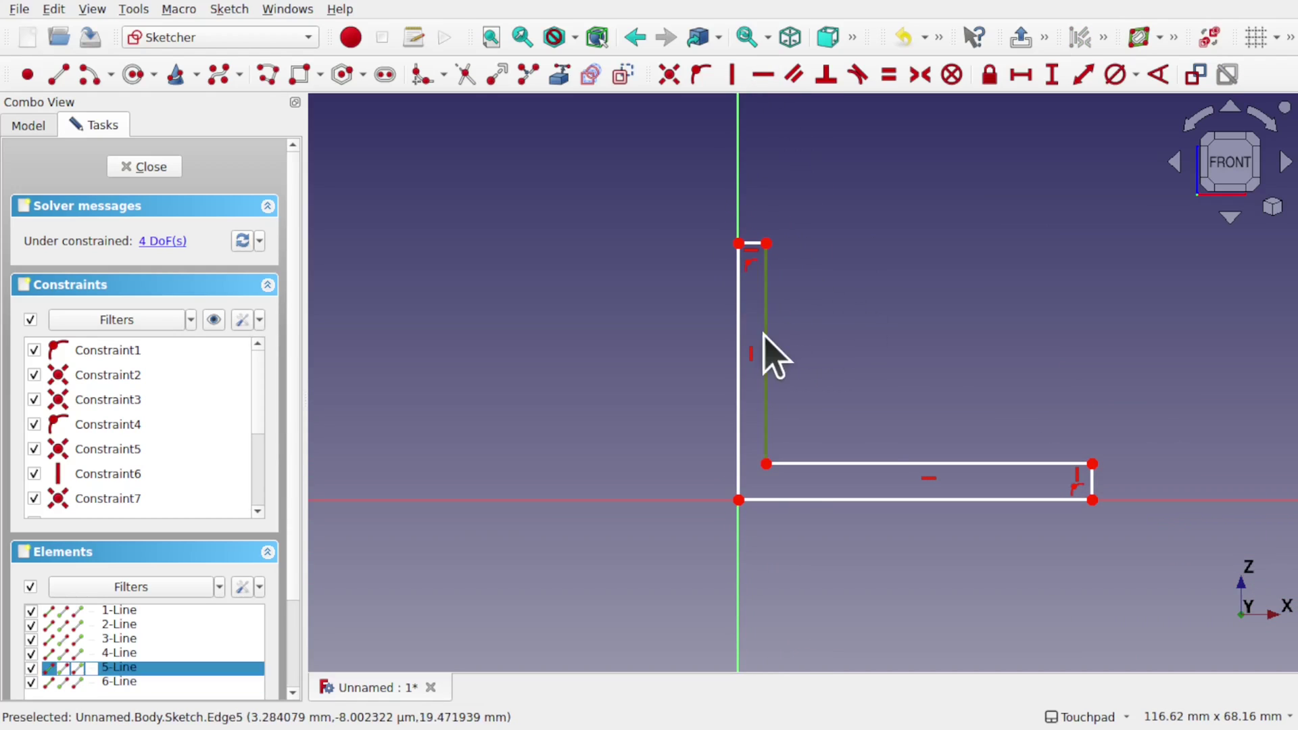
pyautogui.click(878, 464)
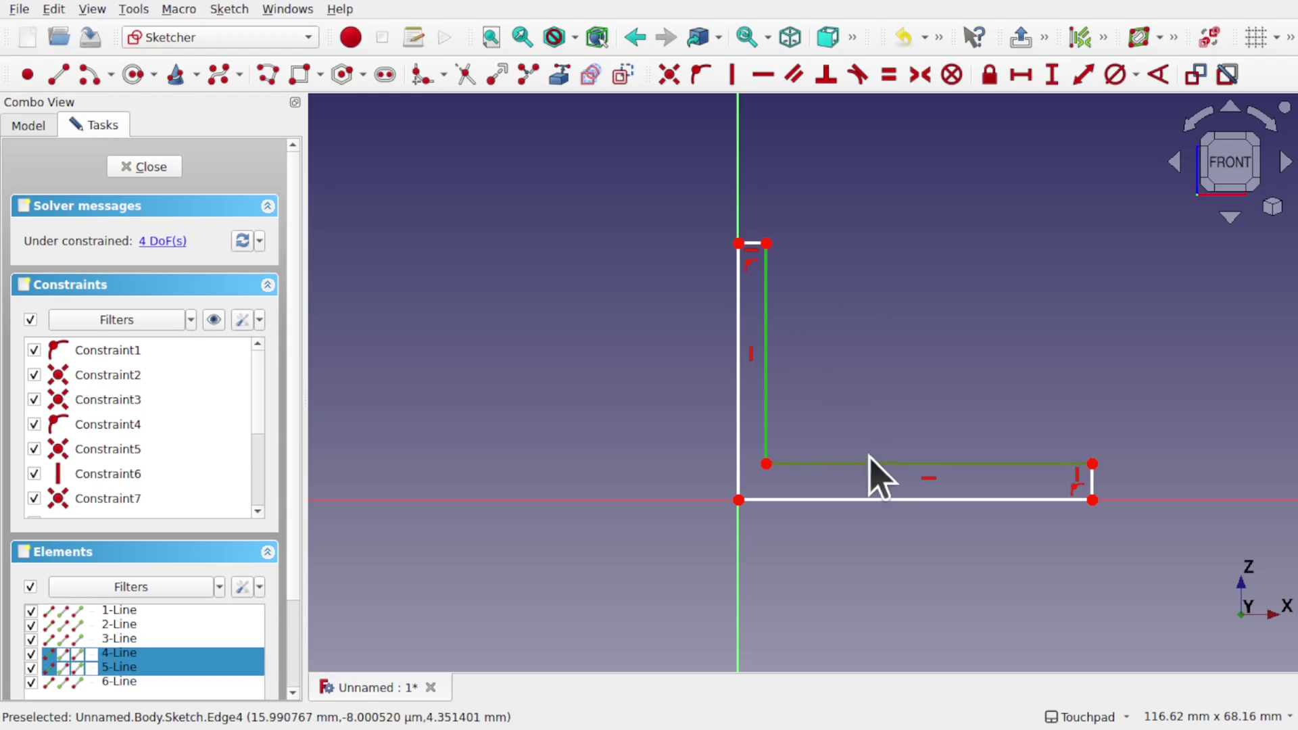
# Make the two inner edges equal, and the top and right end lines equal
pyautogui.click(888, 76)
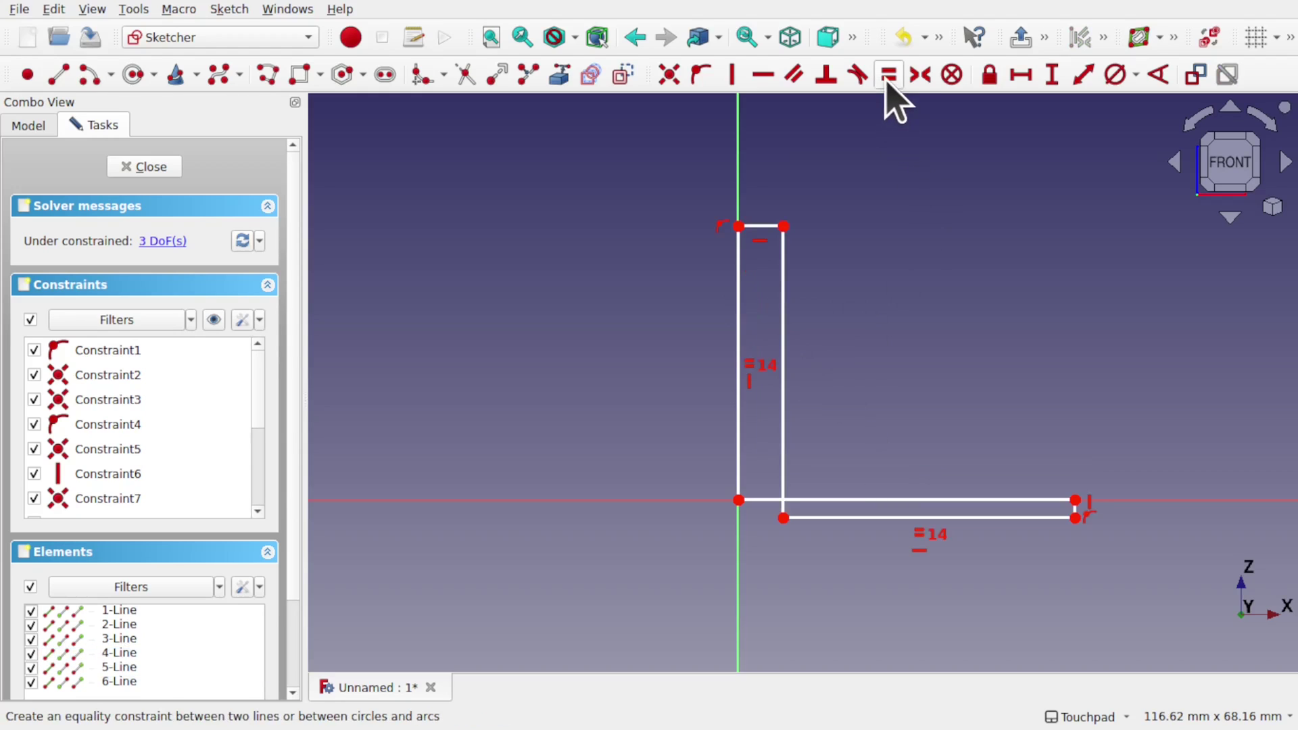
pyautogui.moveTo(887, 517); pyautogui.dragTo(902, 458)
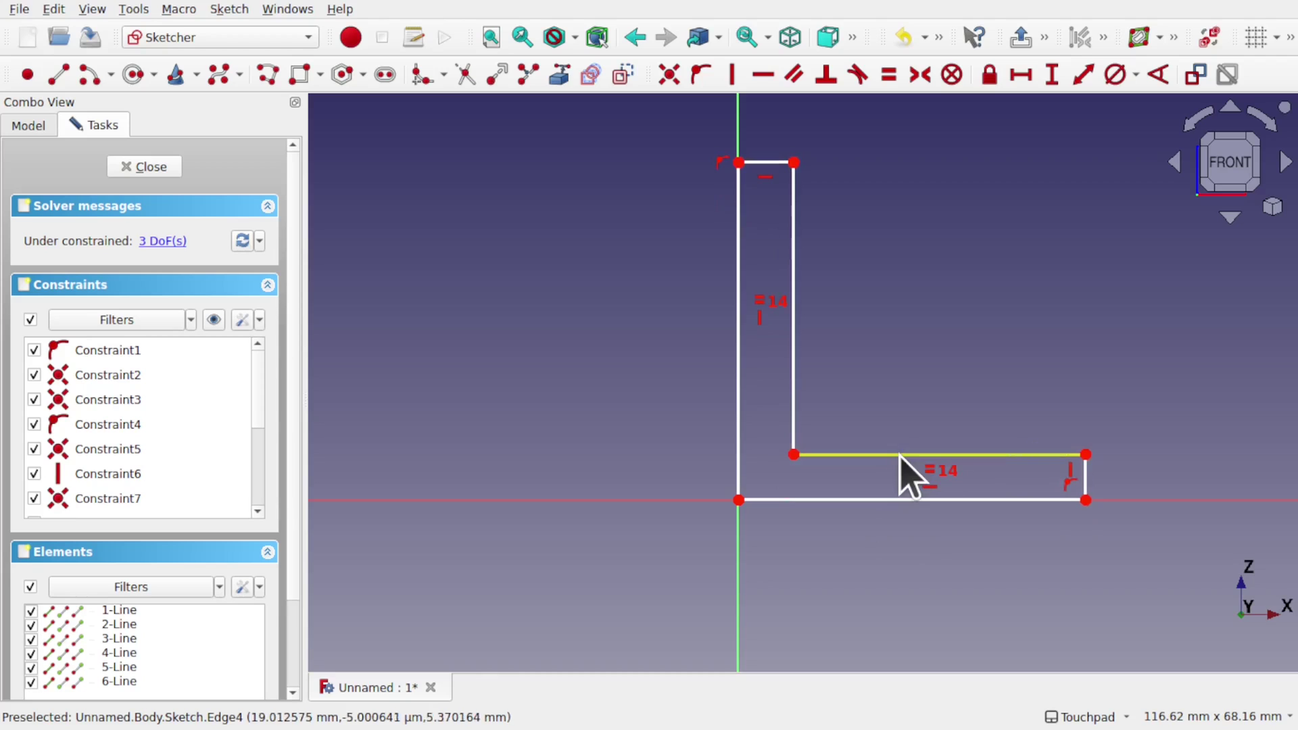
pyautogui.click(770, 164)
pyautogui.click(1086, 481)
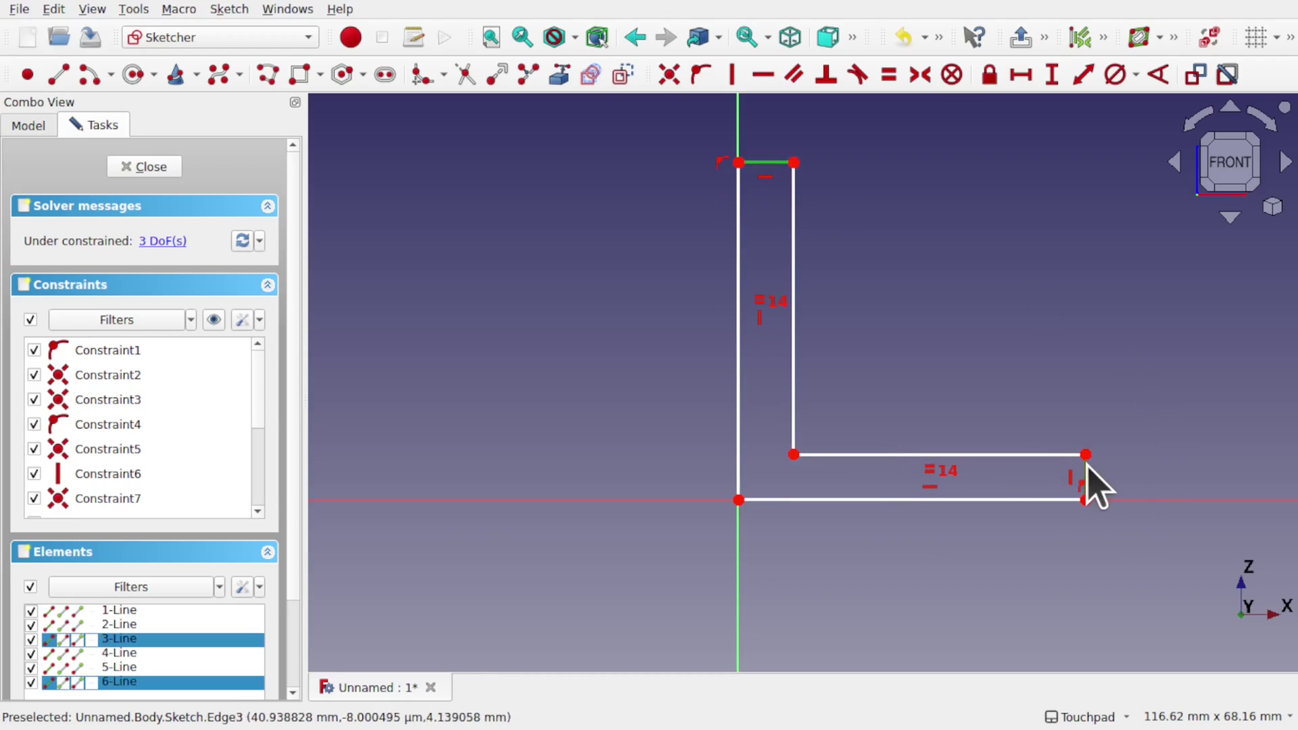
pyautogui.click(886, 78)
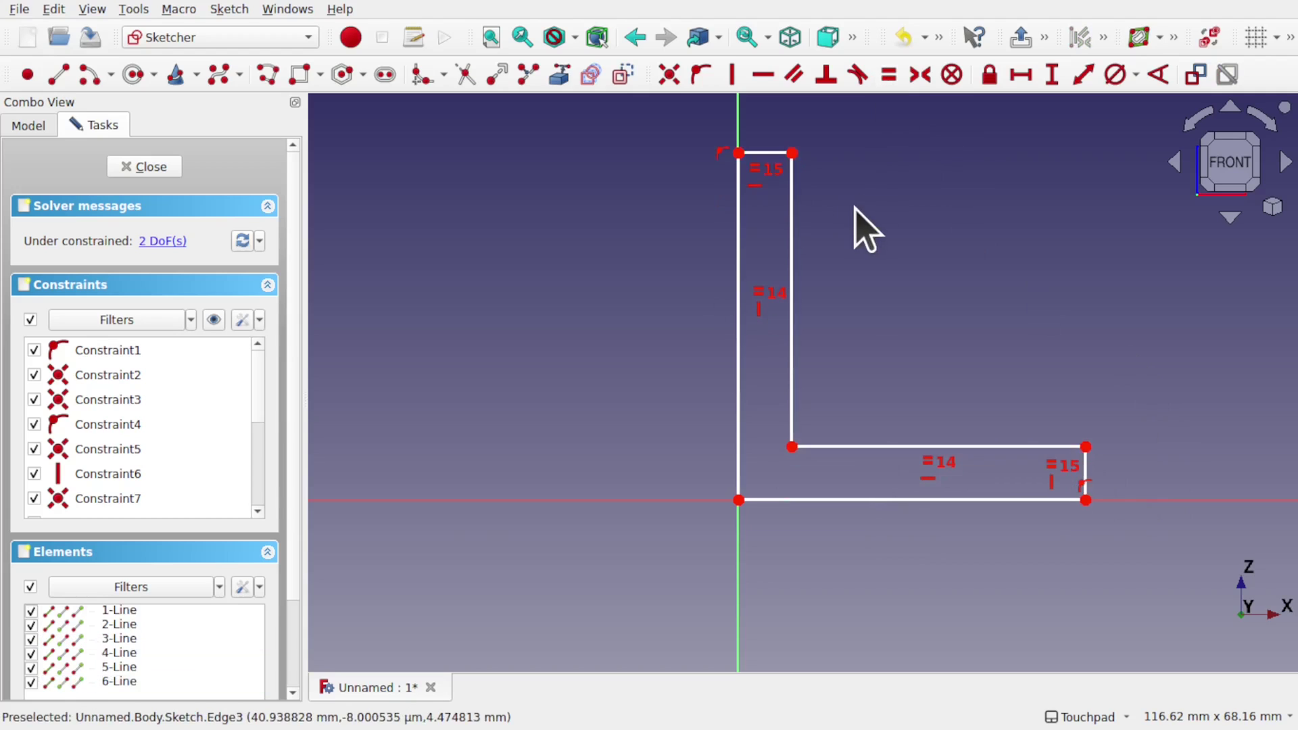
# Dimension the top end 3 mm wide and the outer upright 50 mm tall, then view at an angle
pyautogui.click(769, 154)
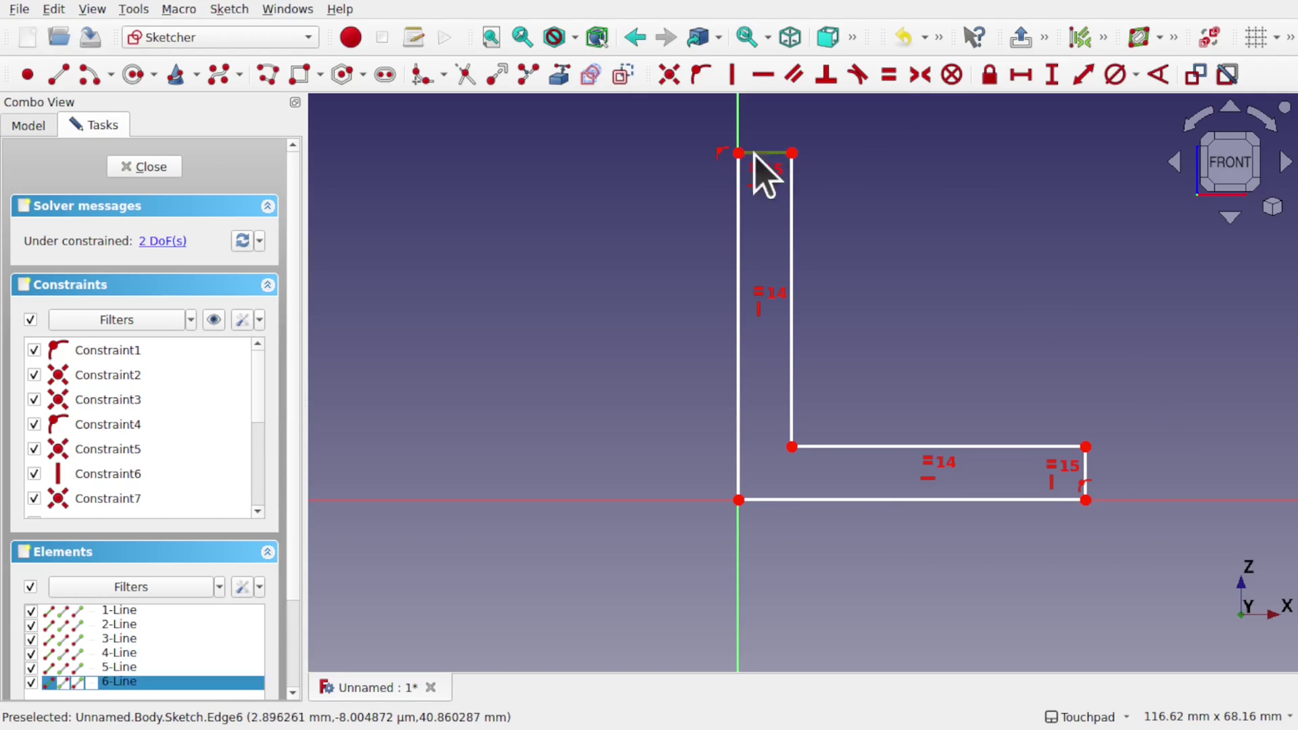
pyautogui.click(1020, 76)
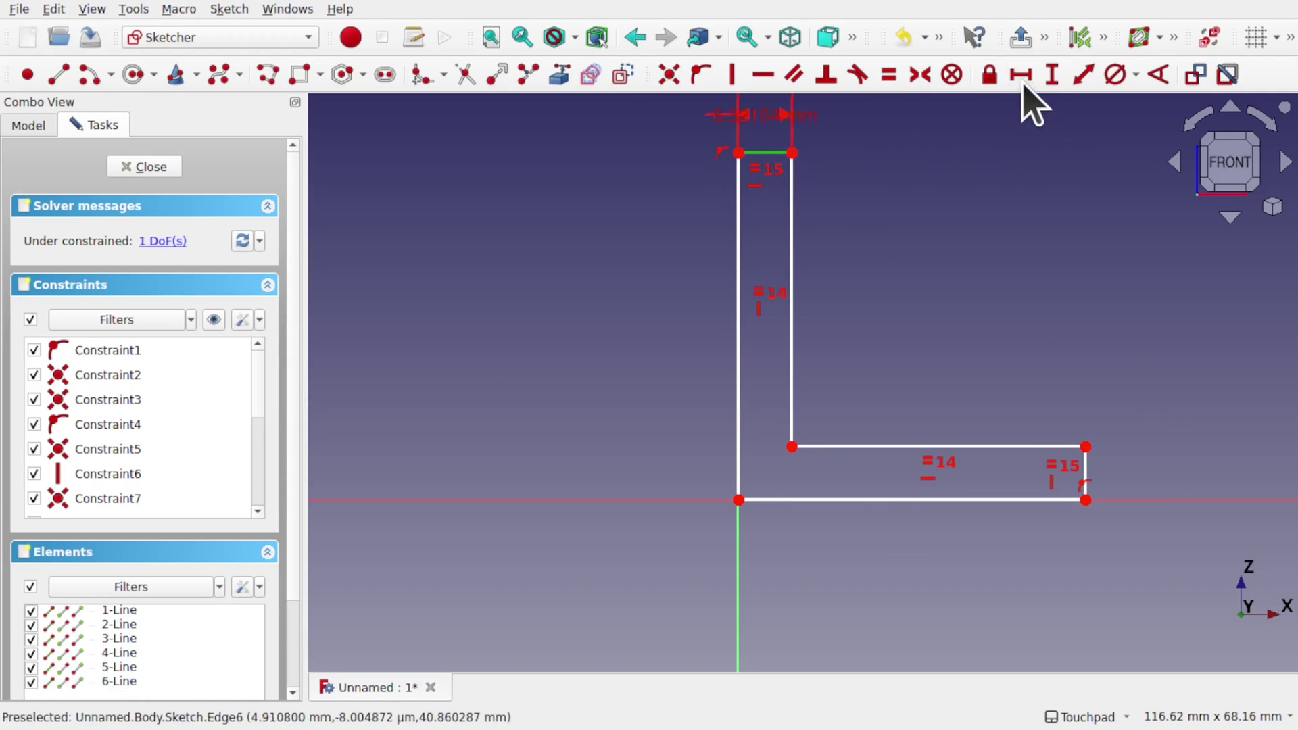
pyautogui.write('3')
pyautogui.press('Return')
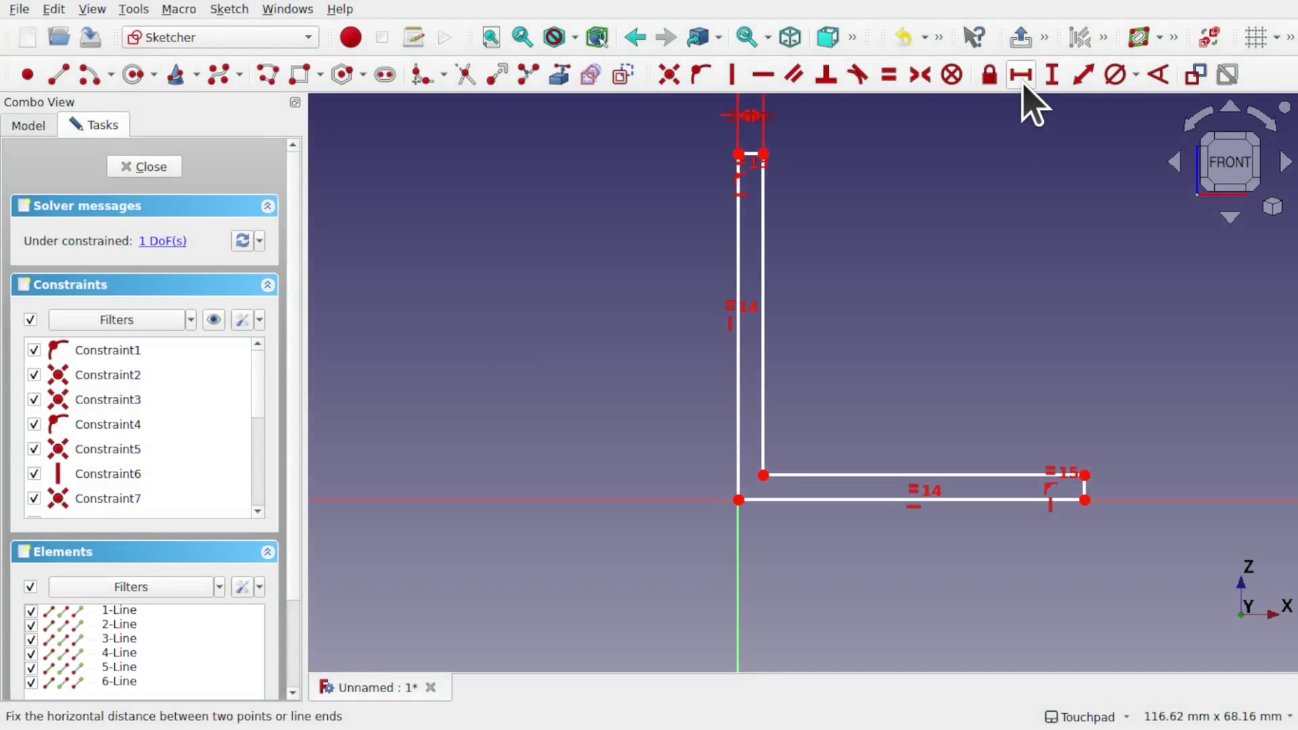
pyautogui.click(738, 473)
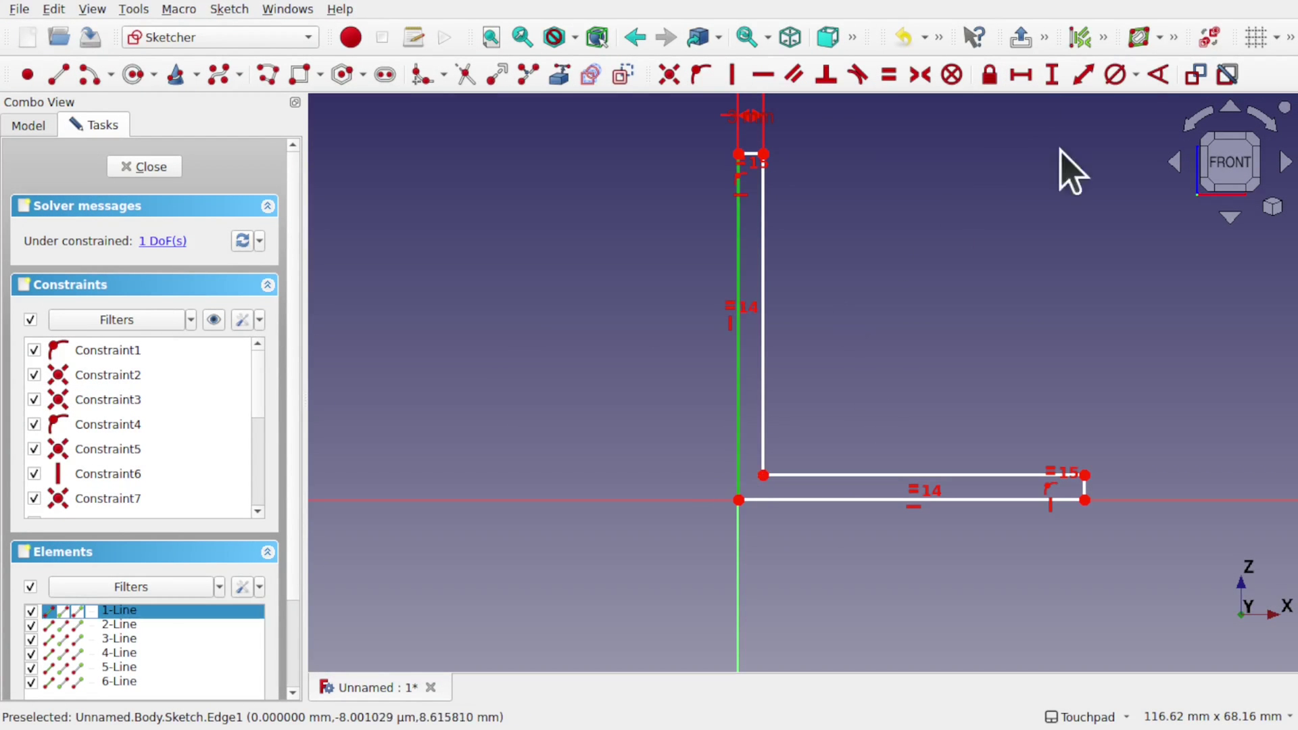
pyautogui.click(1051, 75)
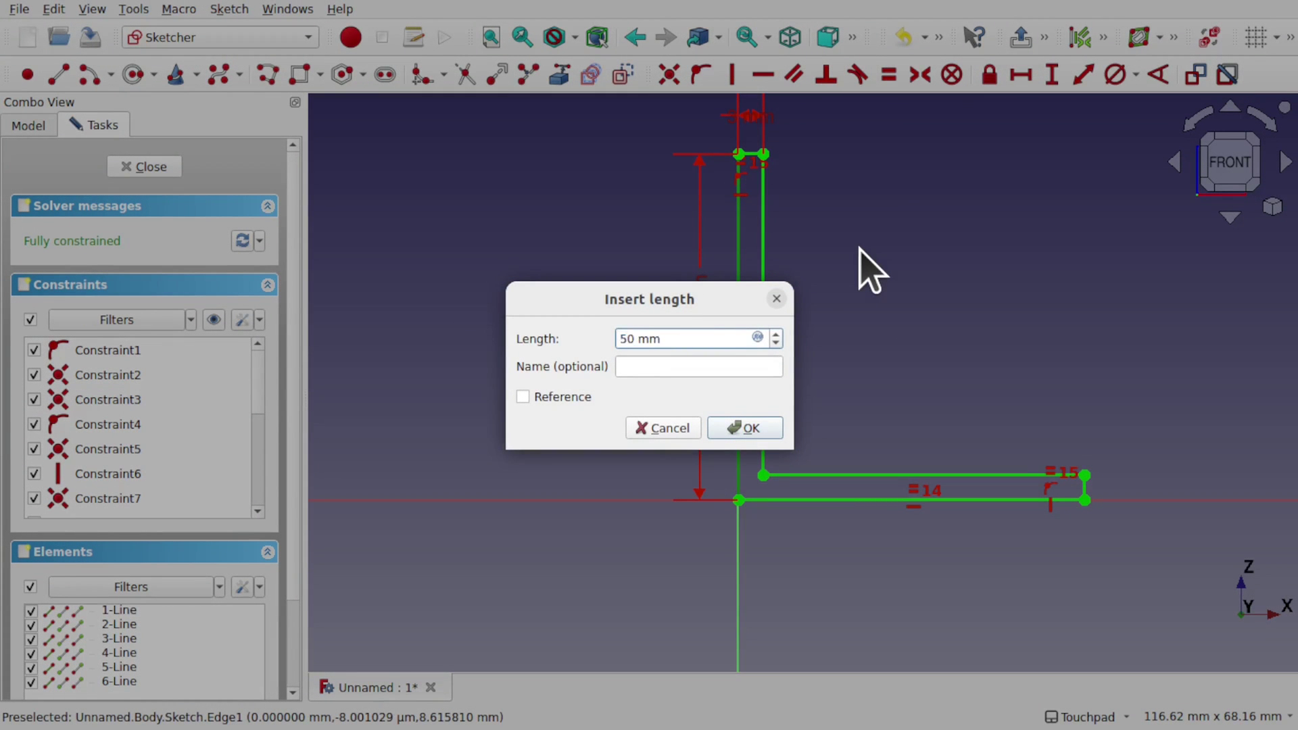
pyautogui.write('50')
pyautogui.press('Return')
pyautogui.scroll(-3, 868, 271)
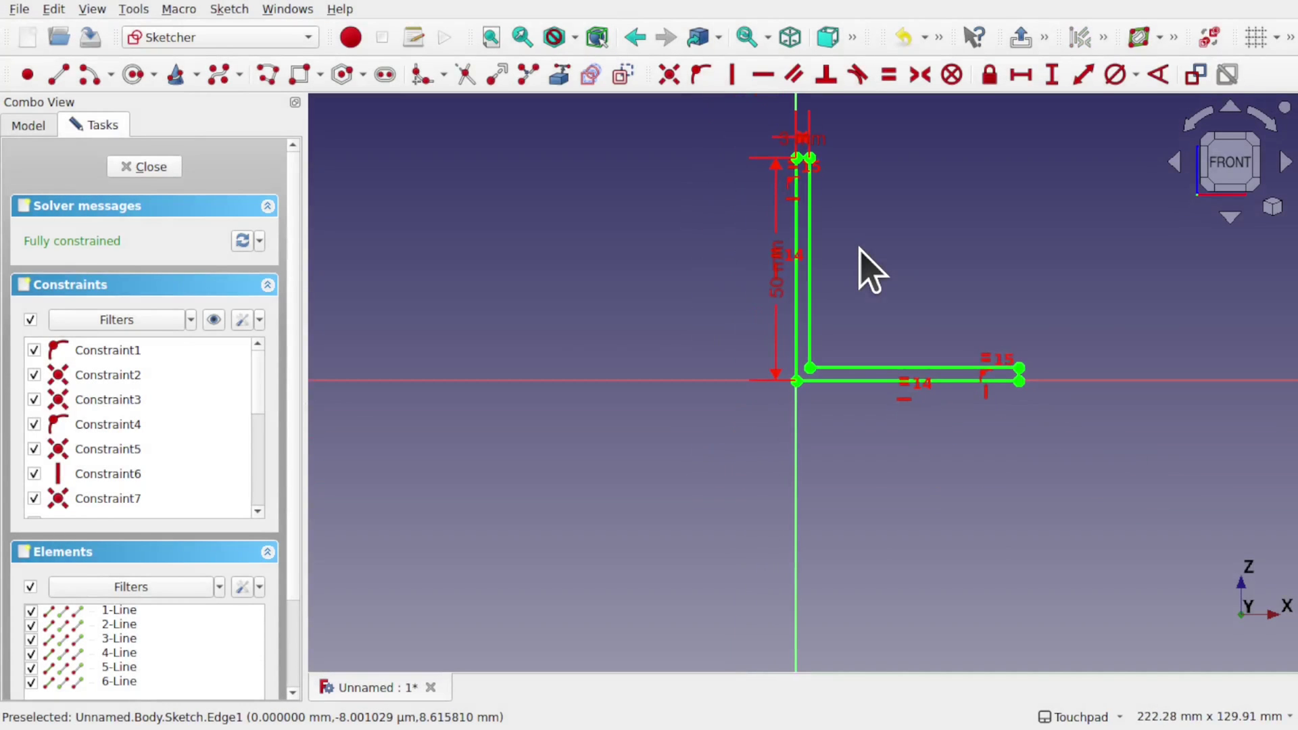
pyautogui.moveTo(869, 270)
pyautogui.mouseDown(button='middle')
pyautogui.moveTo(782, 293)
pyautogui.moveTo(791, 189)
pyautogui.mouseUp(button='middle')
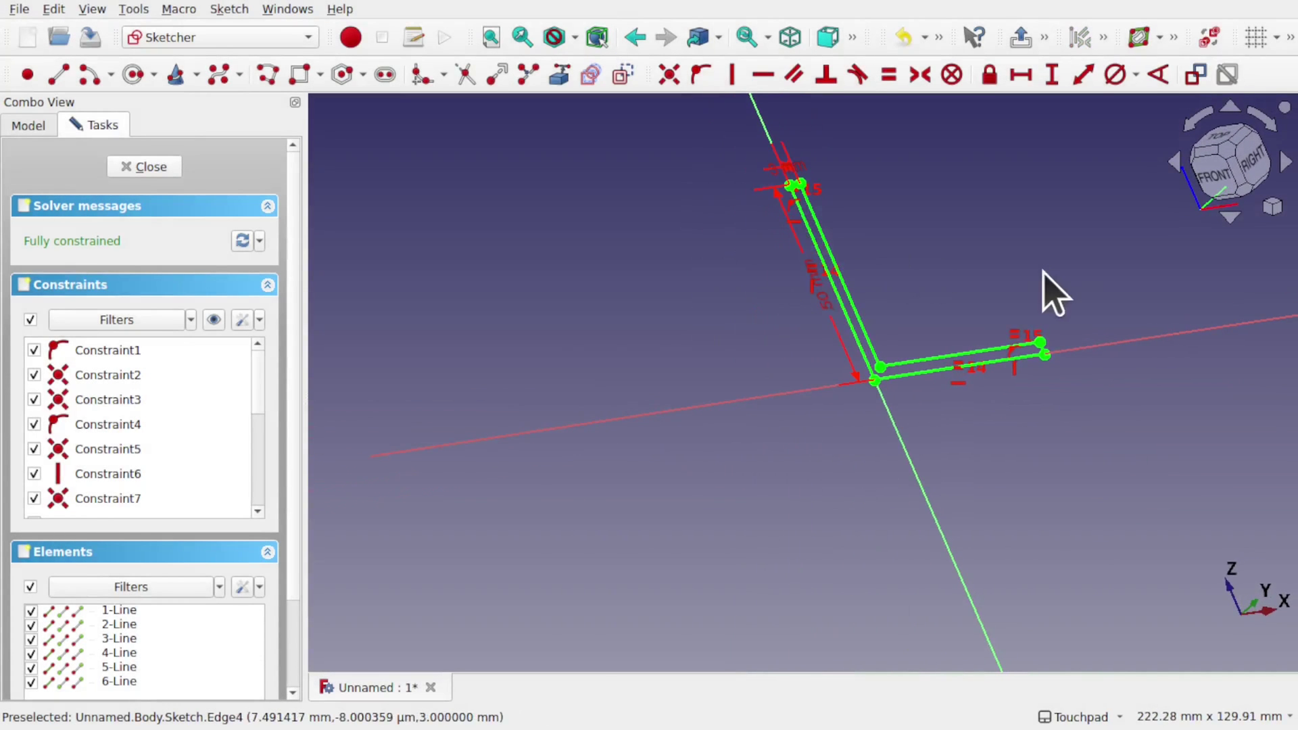
pyautogui.moveTo(1044, 274)
pyautogui.mouseDown(button='middle')
pyautogui.moveTo(803, 338)
pyautogui.moveTo(915, 302)
pyautogui.moveTo(883, 336)
pyautogui.moveTo(776, 372)
pyautogui.moveTo(854, 347)
pyautogui.moveTo(858, 367)
pyautogui.mouseUp(button='middle')
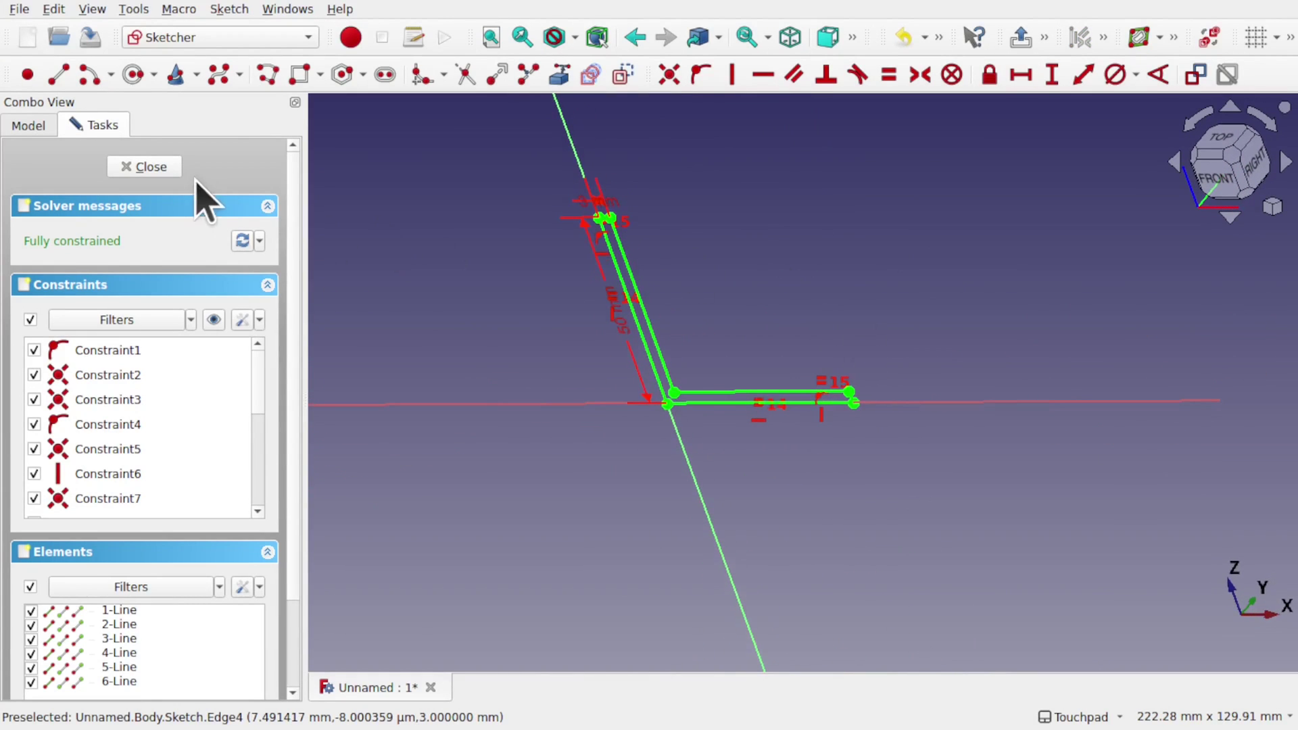
# Close the sketch and pad the L-profile with default parameters into a solid bracket
pyautogui.click(160, 166)
pyautogui.moveTo(788, 339)
pyautogui.mouseDown(button='middle')
pyautogui.moveTo(642, 413)
pyautogui.moveTo(608, 411)
pyautogui.mouseUp(button='middle')
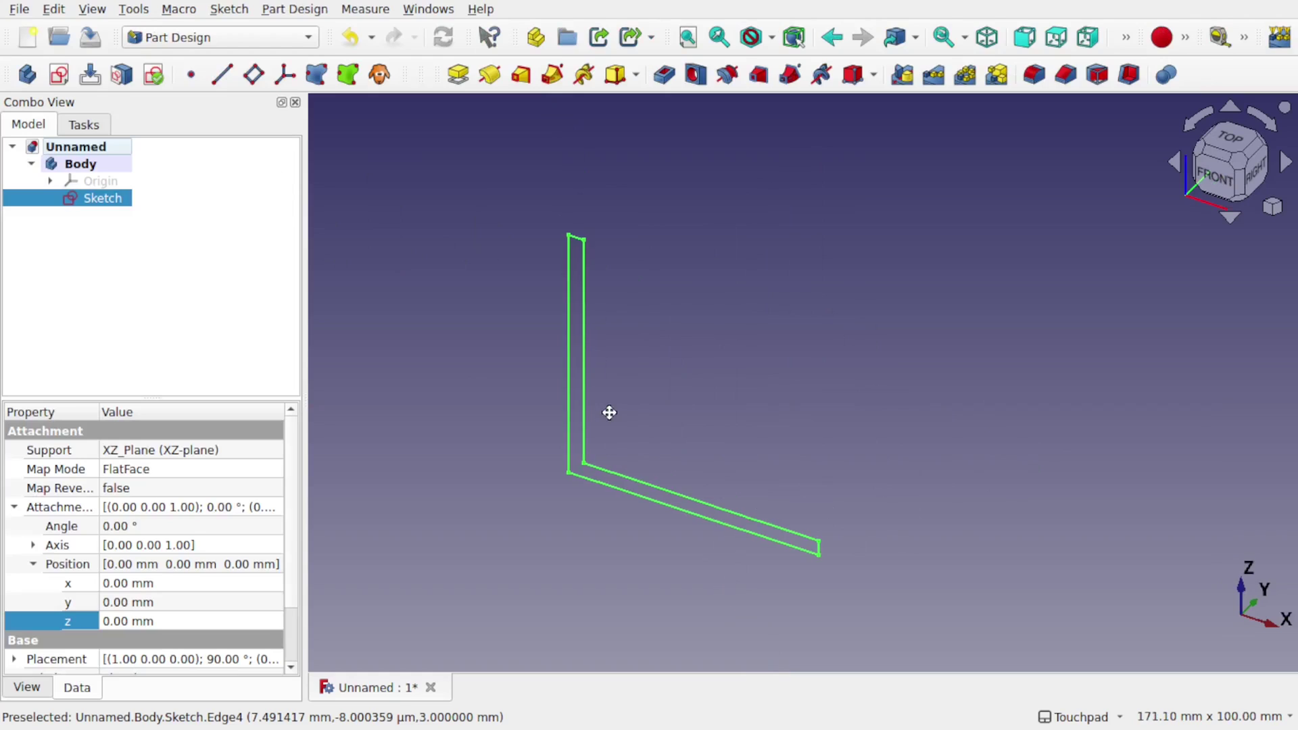
pyautogui.click(463, 80)
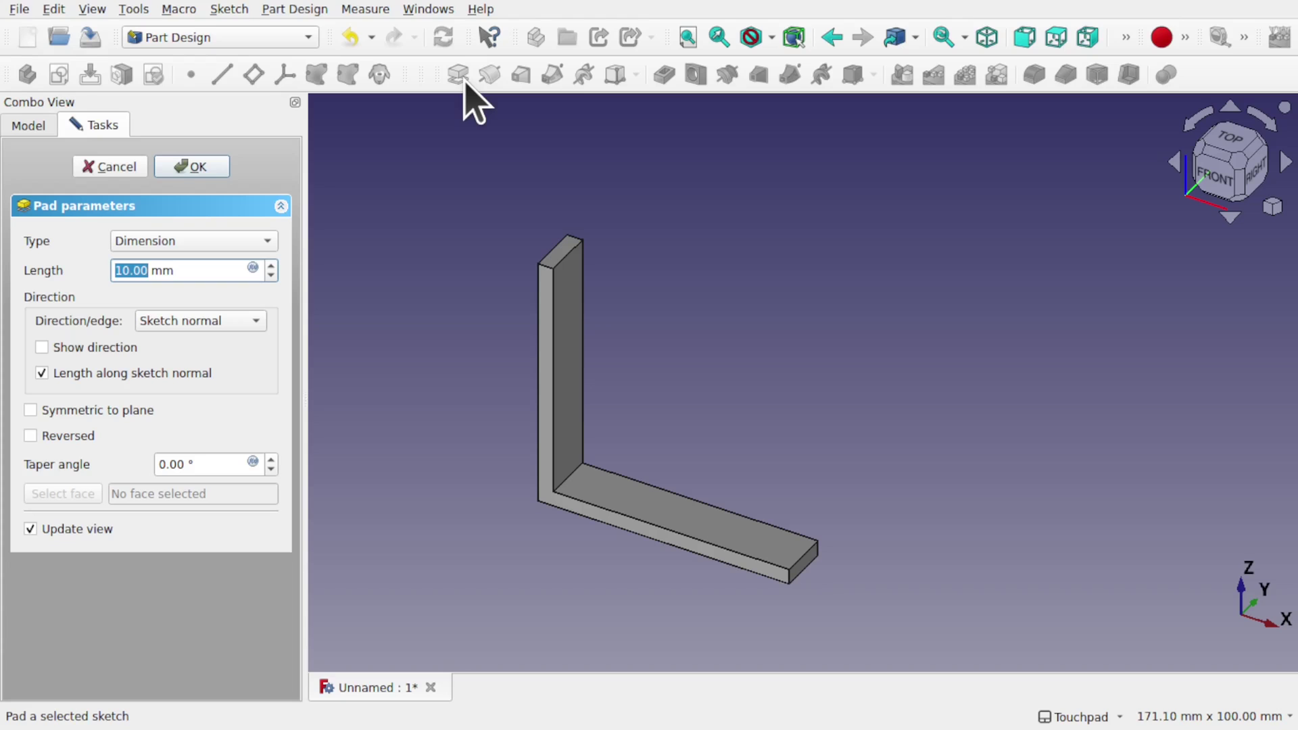
pyautogui.press('Return')
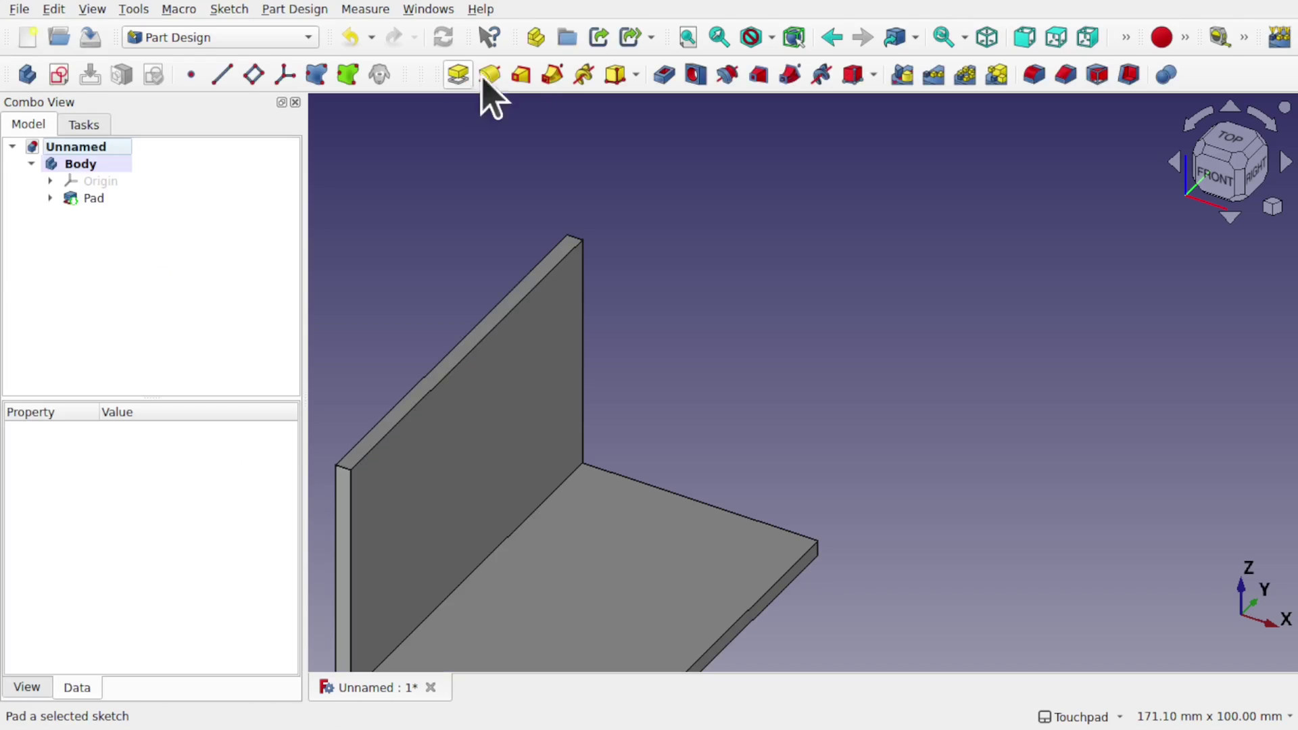
pyautogui.scroll(-3, 631, 360)
pyautogui.moveTo(631, 360); pyautogui.dragTo(786, 248, button='middle')
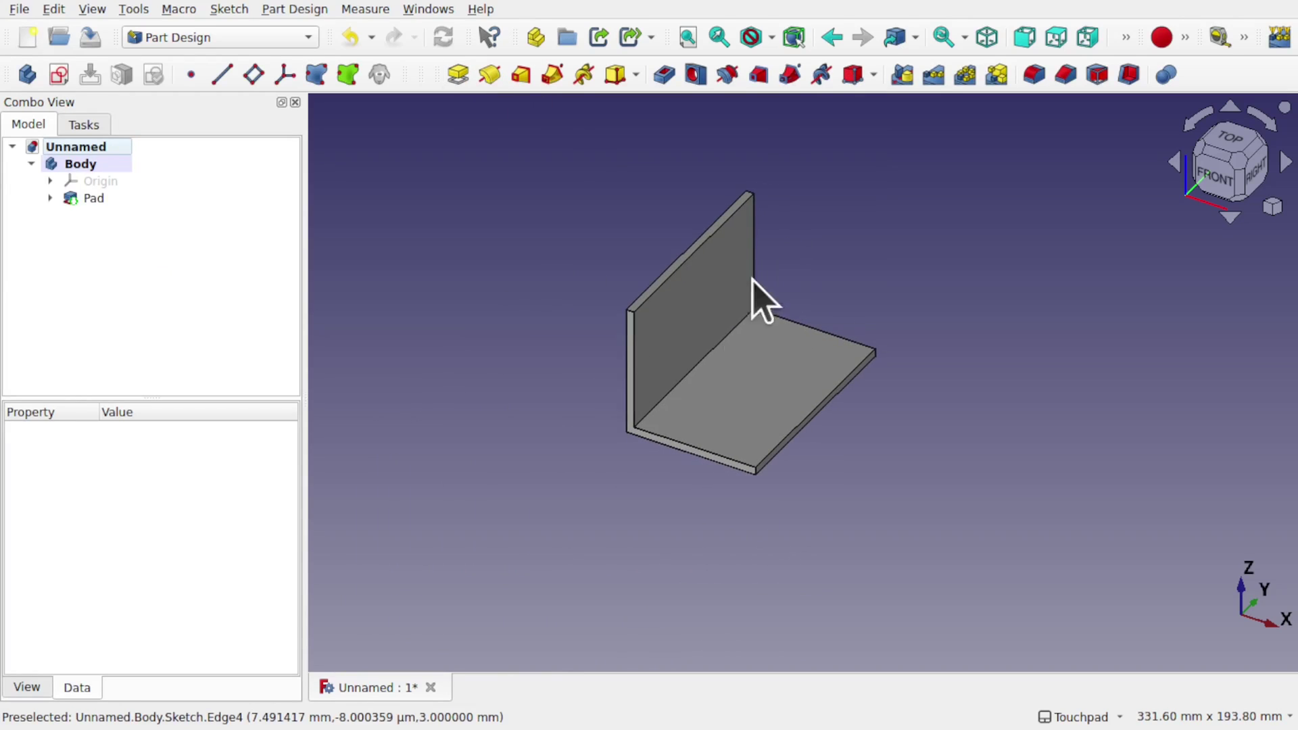
pyautogui.keyDown('shift'); pyautogui.moveTo(686, 372); pyautogui.dragTo(642, 406); pyautogui.keyUp('shift')
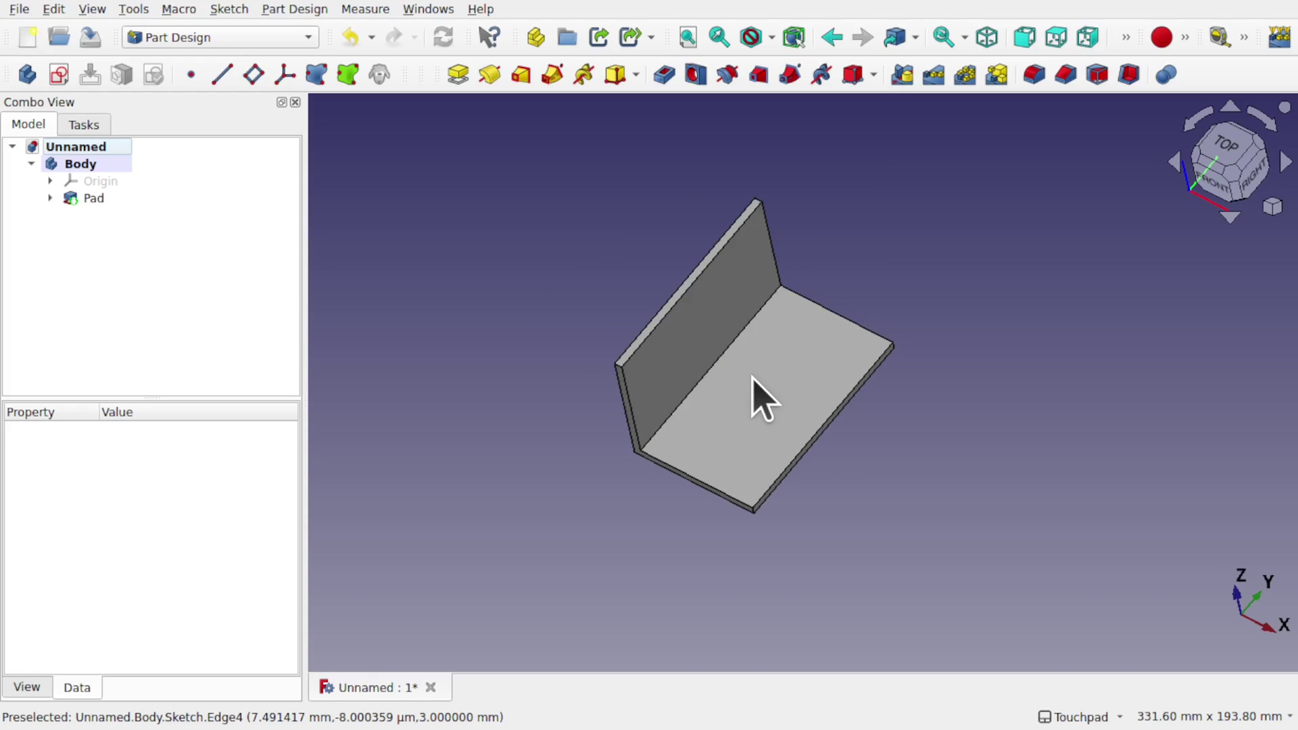
pyautogui.keyDown('shift'); pyautogui.moveTo(763, 398); pyautogui.dragTo(788, 405); pyautogui.keyUp('shift')
pyautogui.scroll(5, 704, 449)
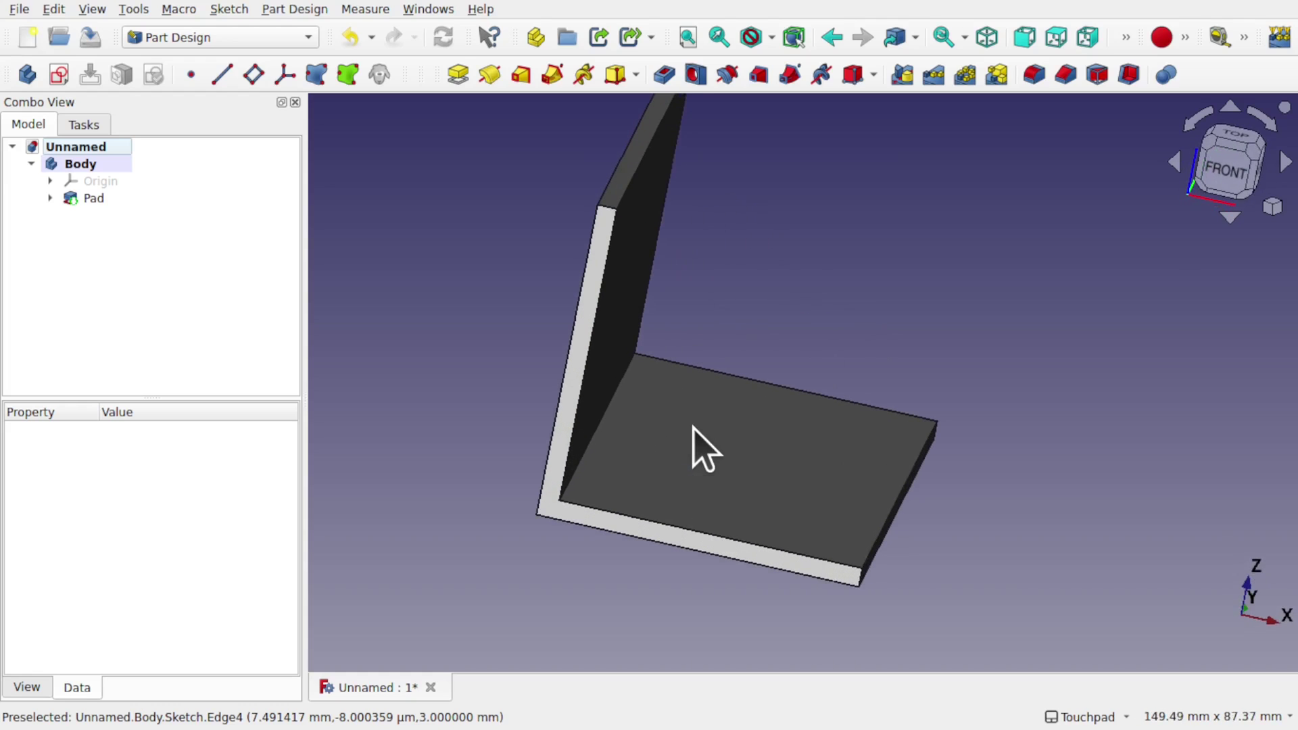
# Start a sketch on the bracket's end face and link the upright's inner edge as external geometry
pyautogui.click(556, 468)
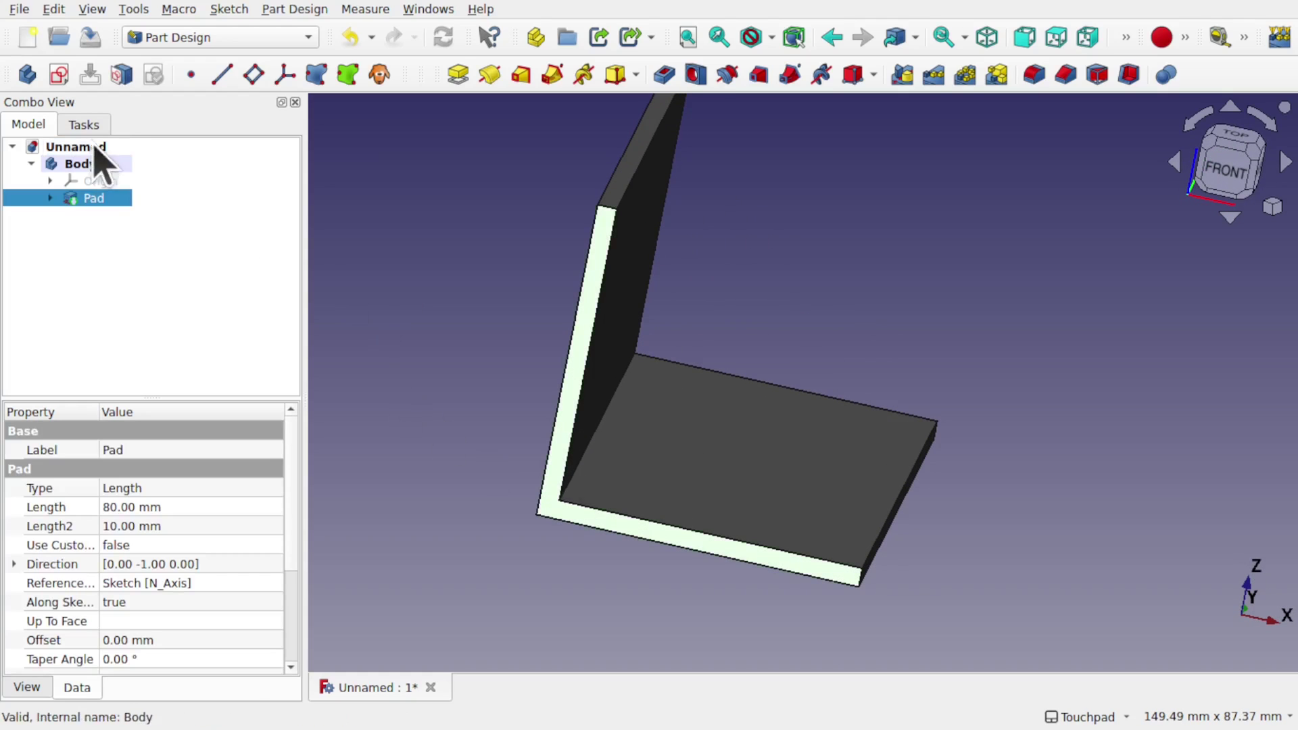
pyautogui.click(59, 84)
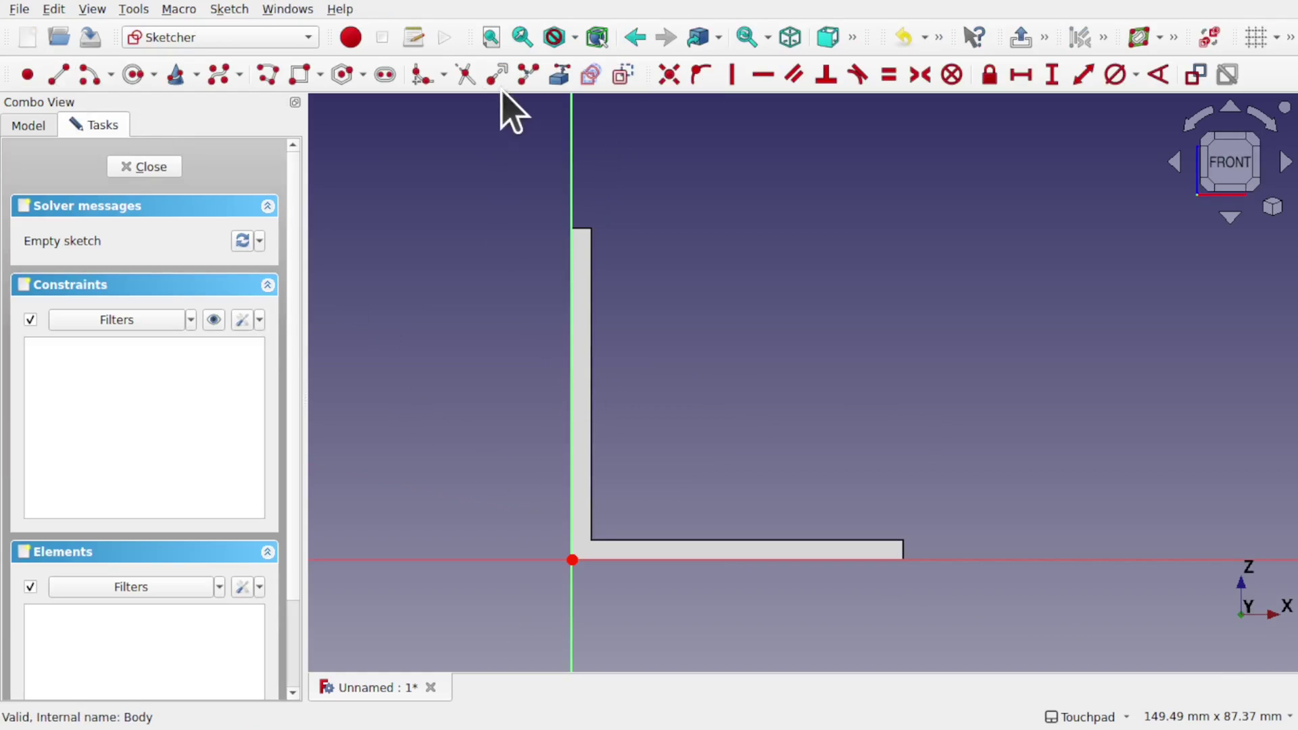
pyautogui.click(558, 75)
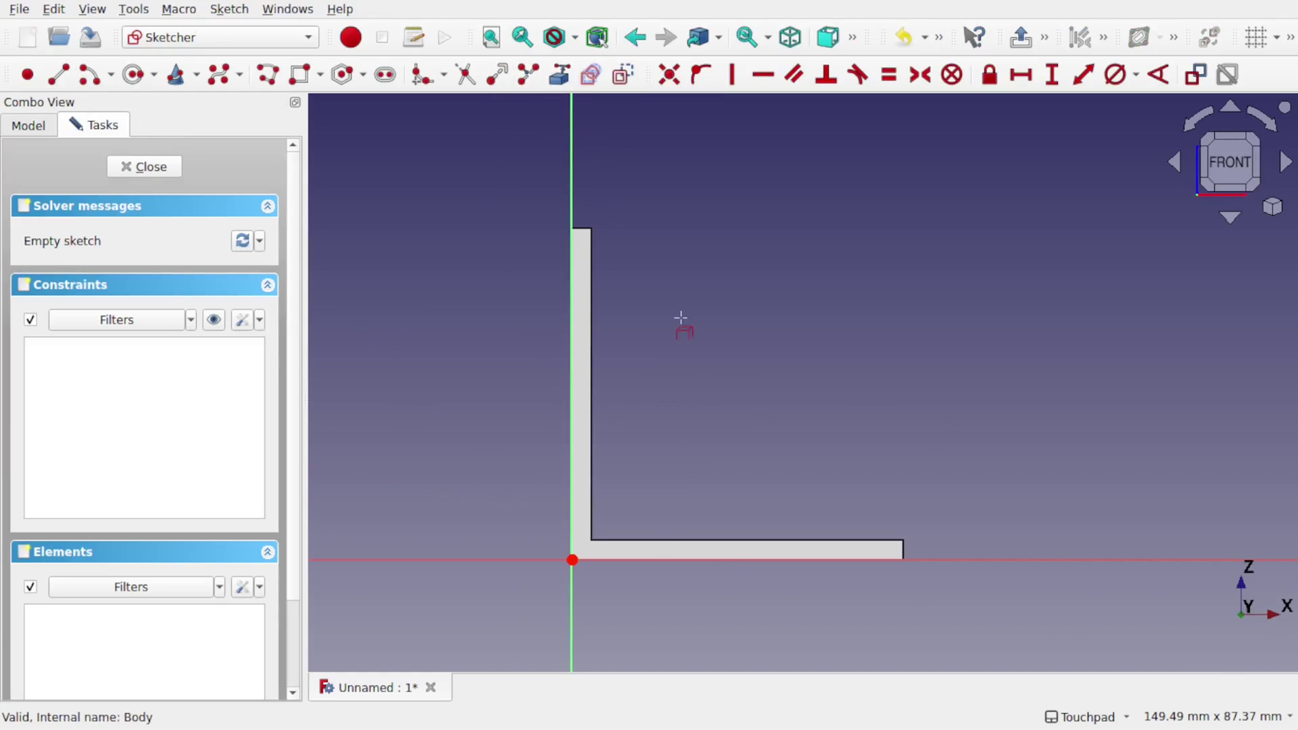
pyautogui.click(592, 539)
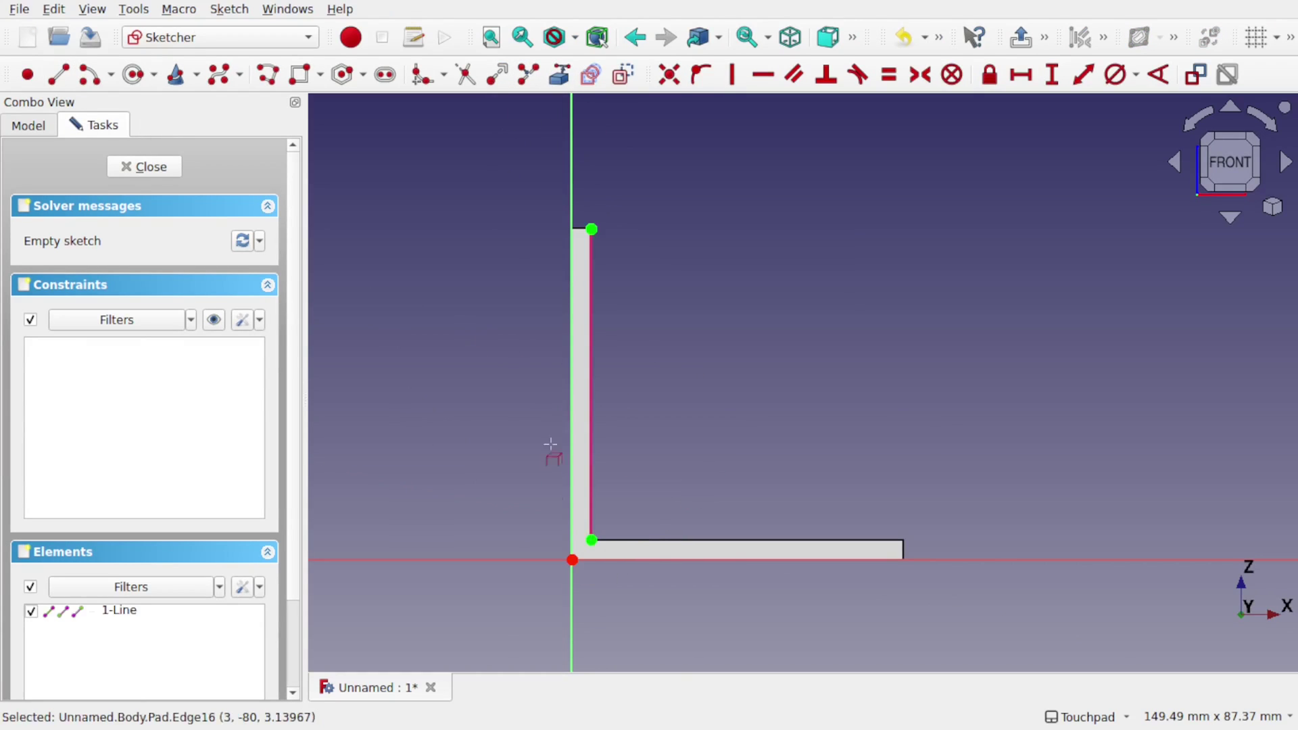
pyautogui.rightClick(457, 259)
# Draw a closed right triangle with its corner at the bracket's inner corner
pyautogui.press('g')
pyautogui.press('r')
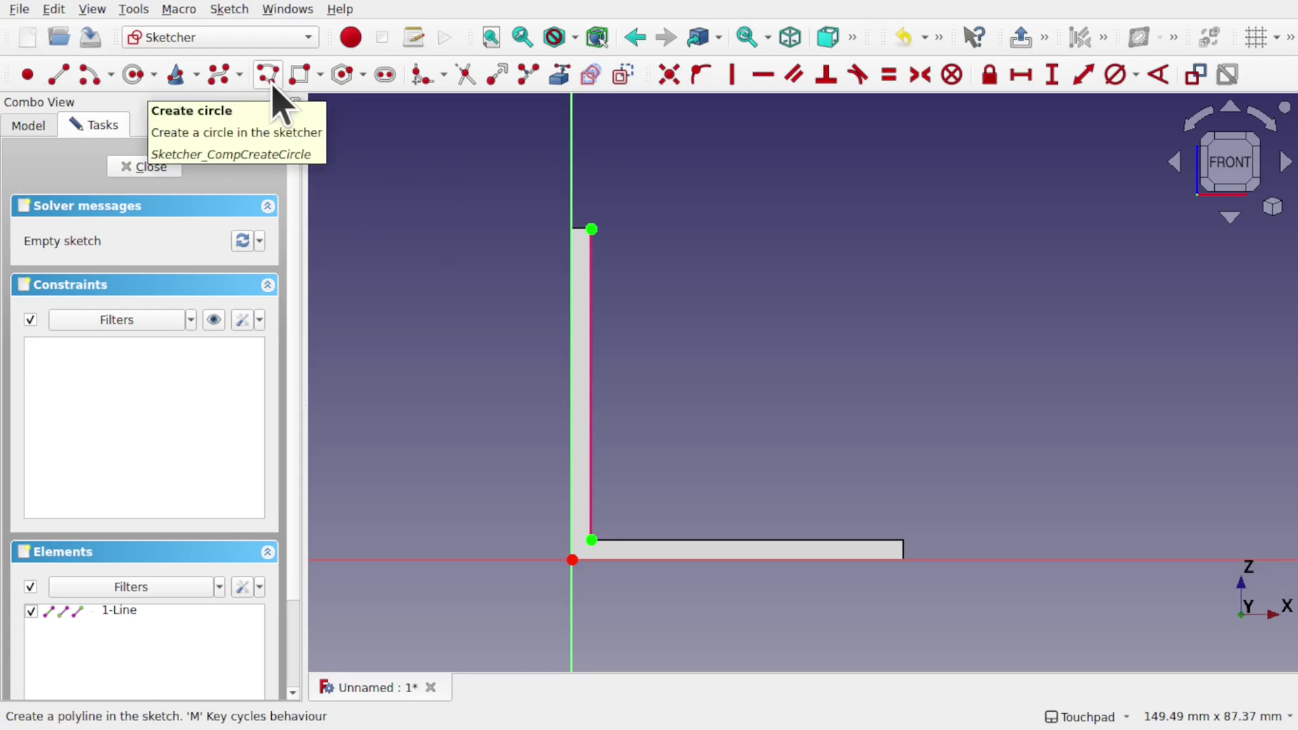
pyautogui.press('g')
pyautogui.press('x')
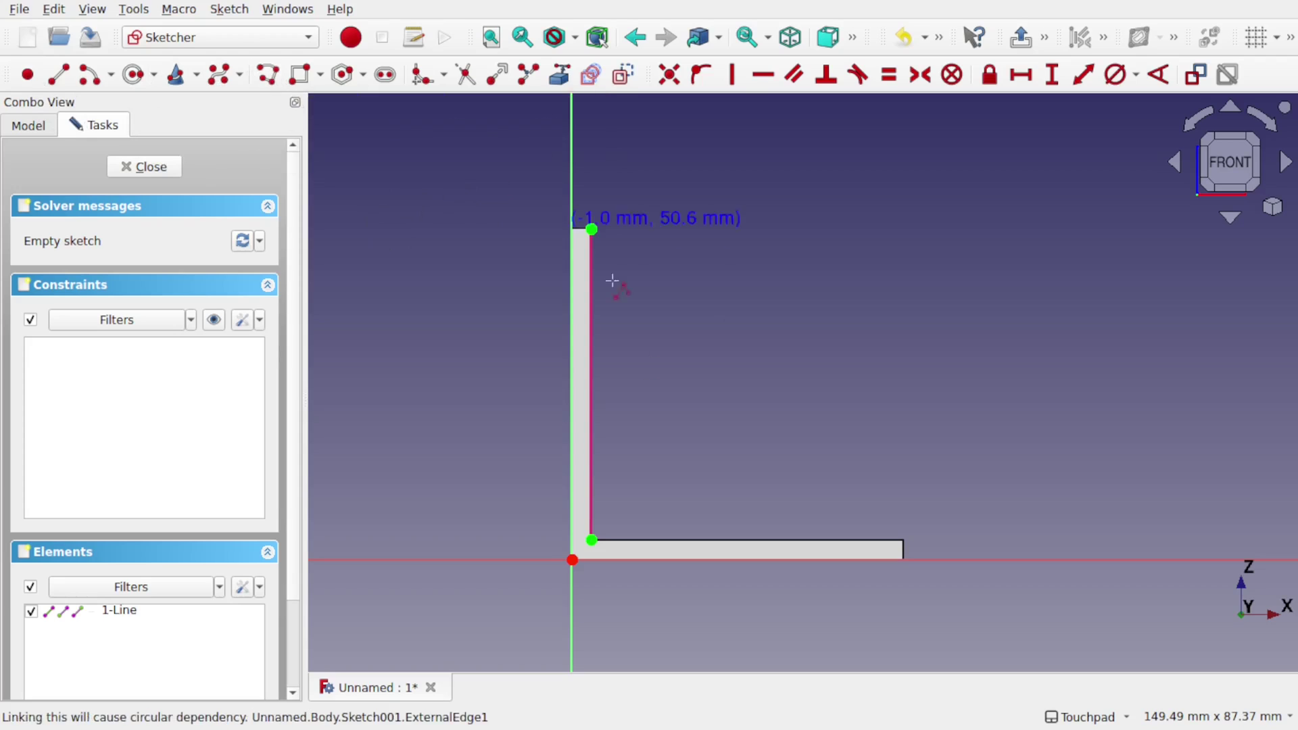
pyautogui.click(593, 424)
pyautogui.click(592, 540)
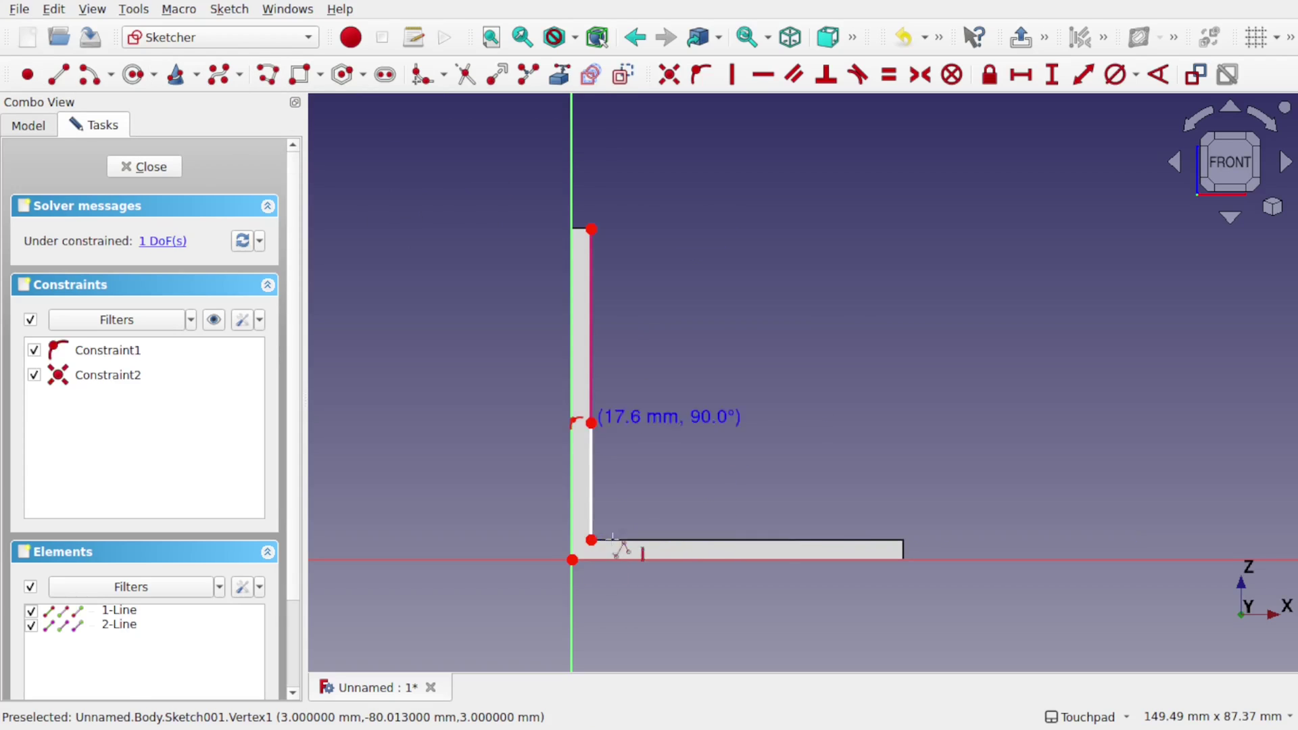
pyautogui.click(718, 540)
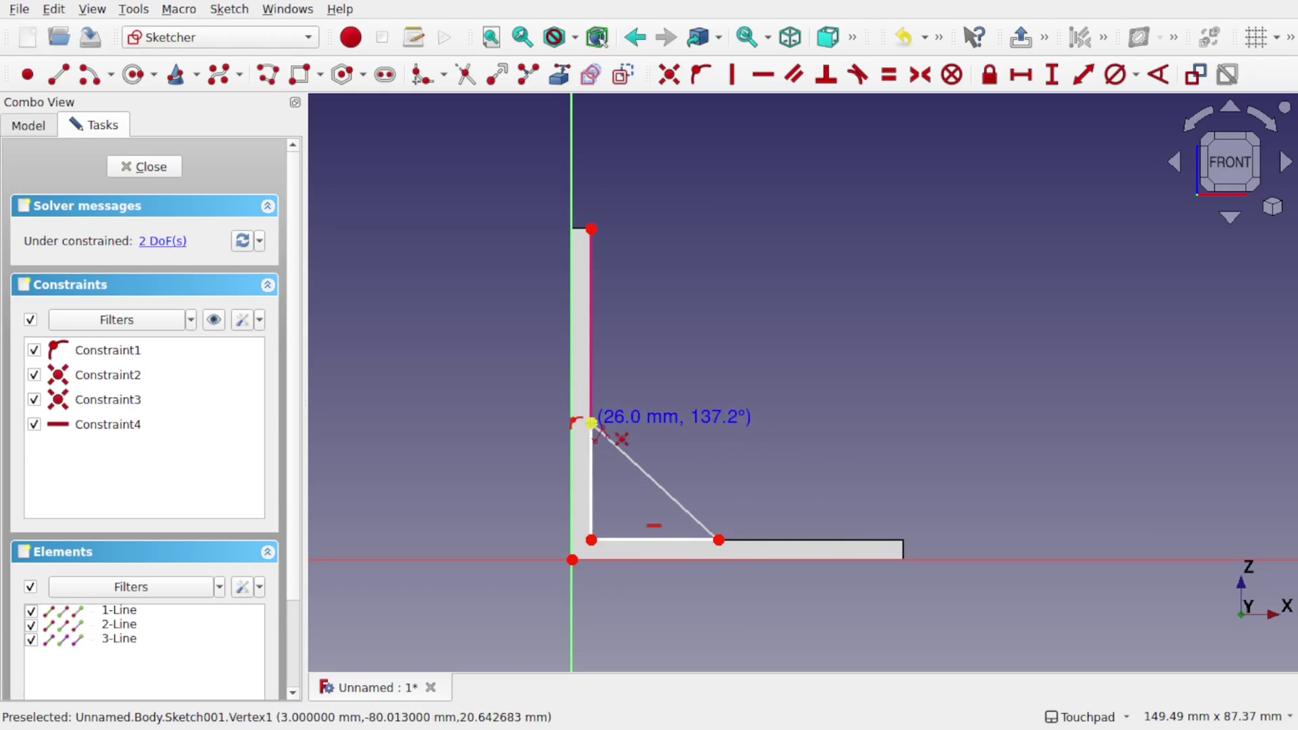
pyautogui.click(591, 423)
pyautogui.rightClick(649, 428)
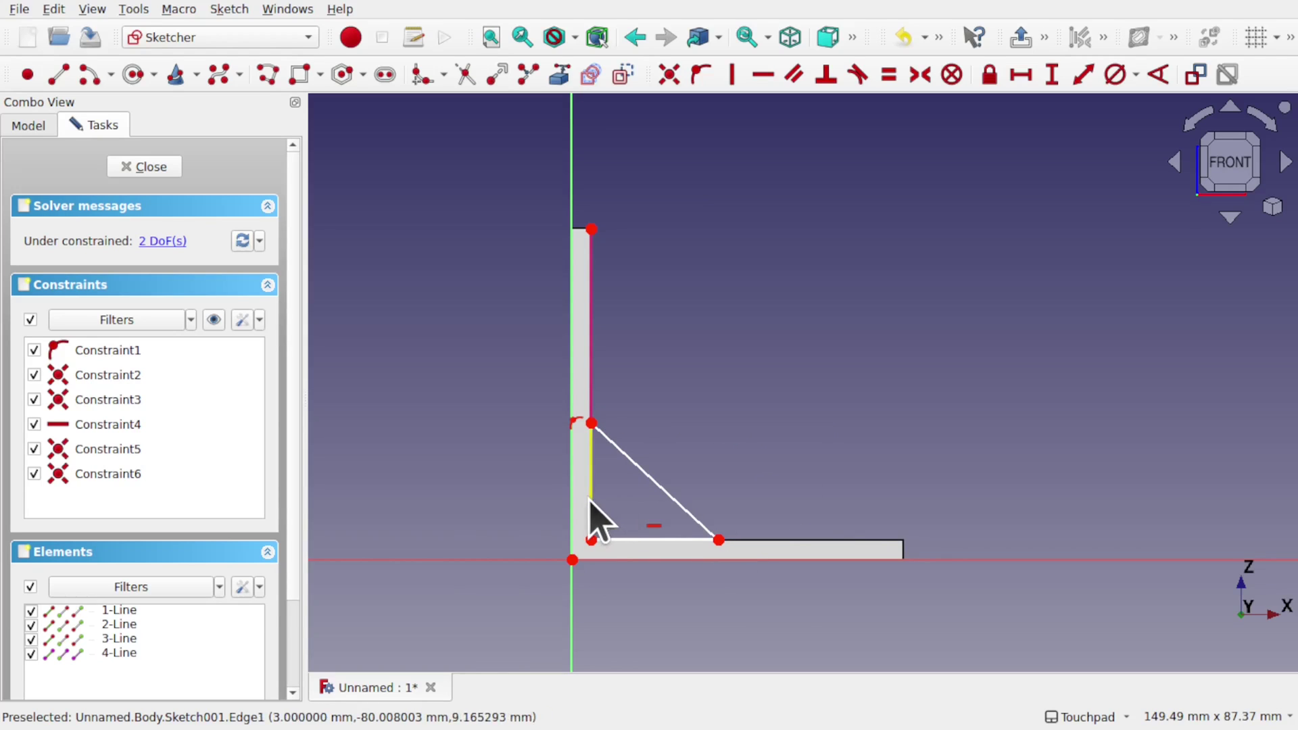
# Make the triangle's legs equal, set the bottom leg to 15 mm, and close the sketch
pyautogui.click(660, 541)
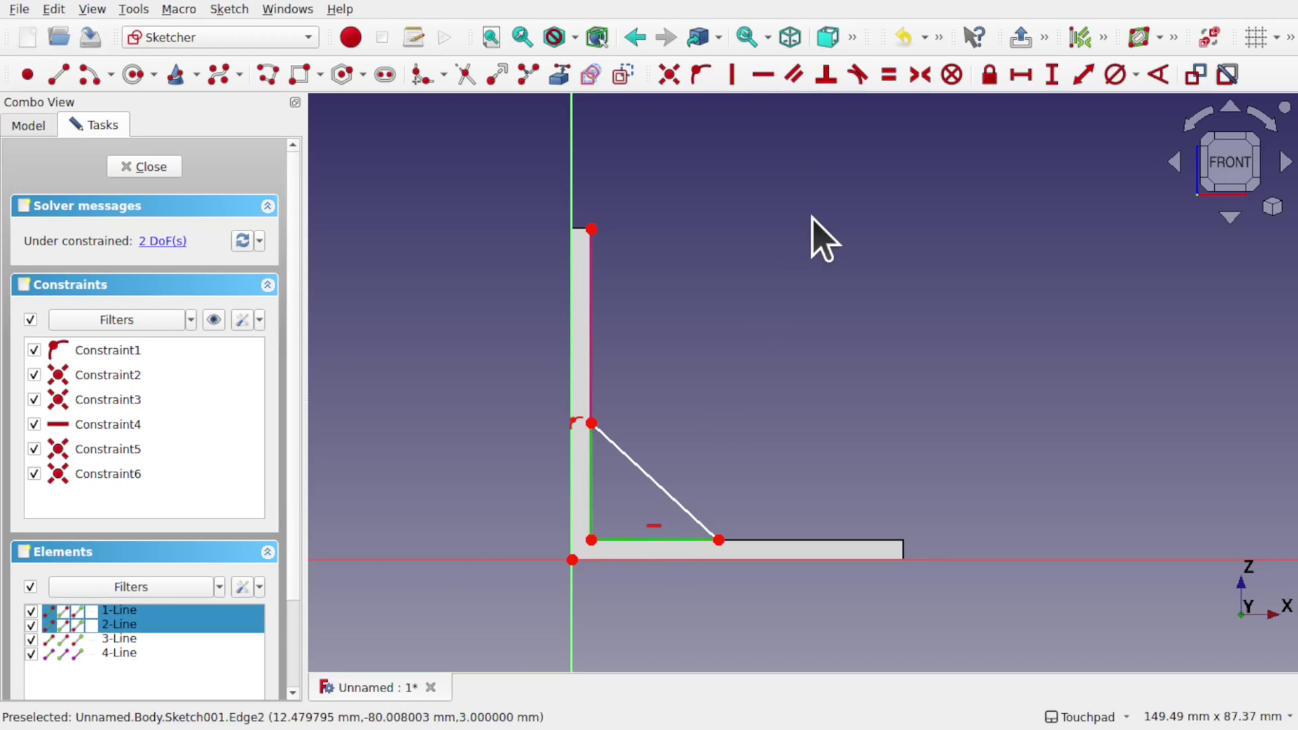
pyautogui.click(889, 74)
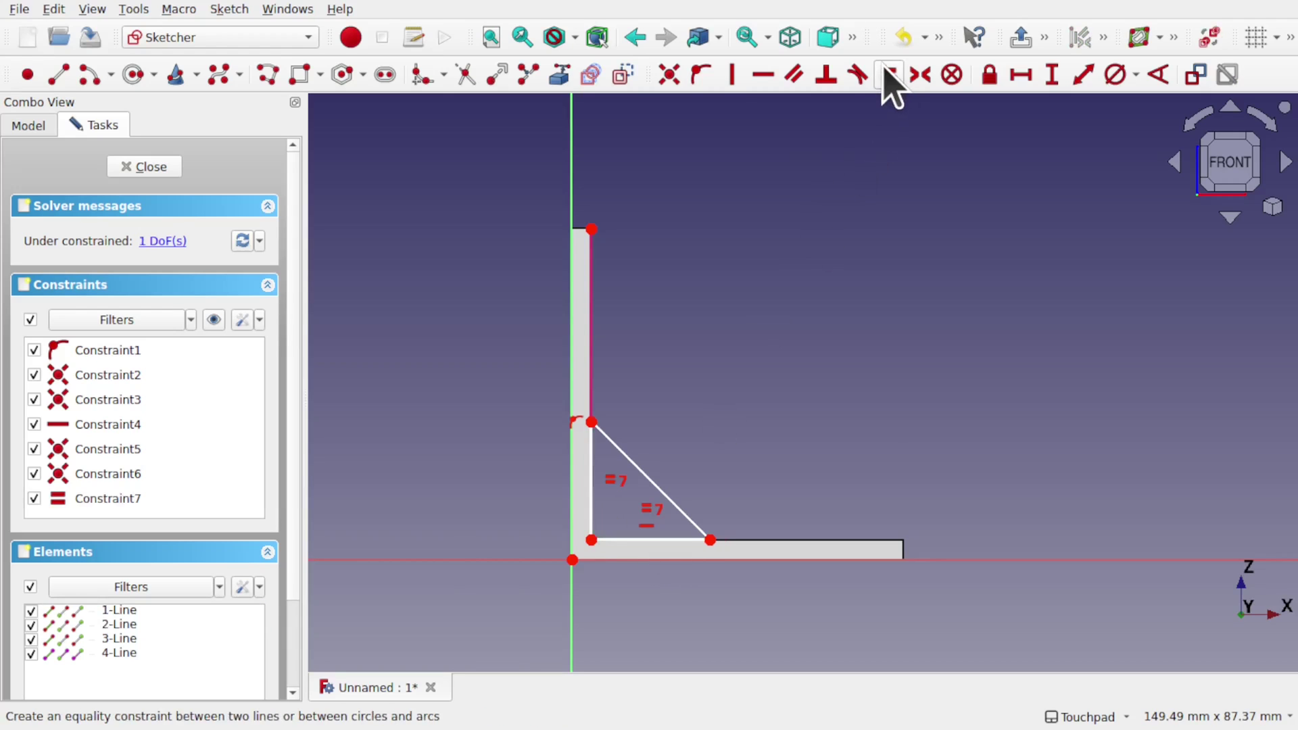
pyautogui.click(650, 540)
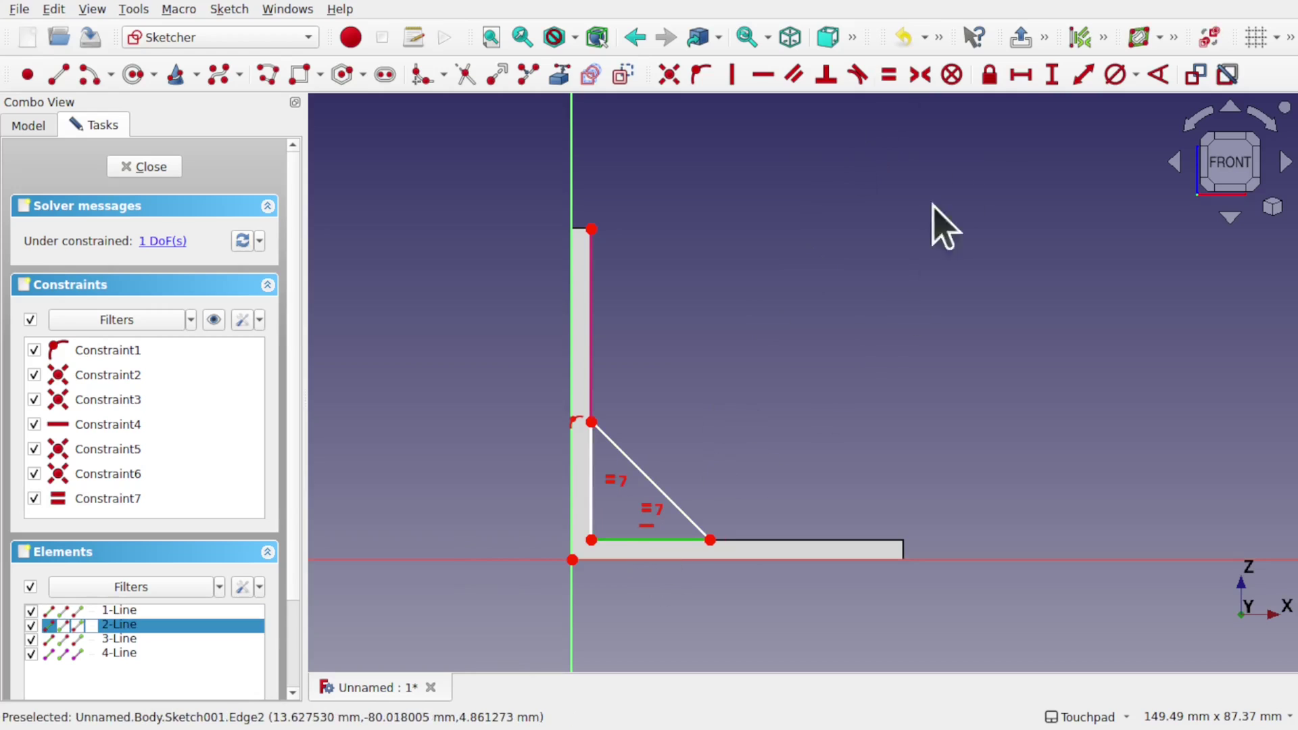
pyautogui.click(1014, 80)
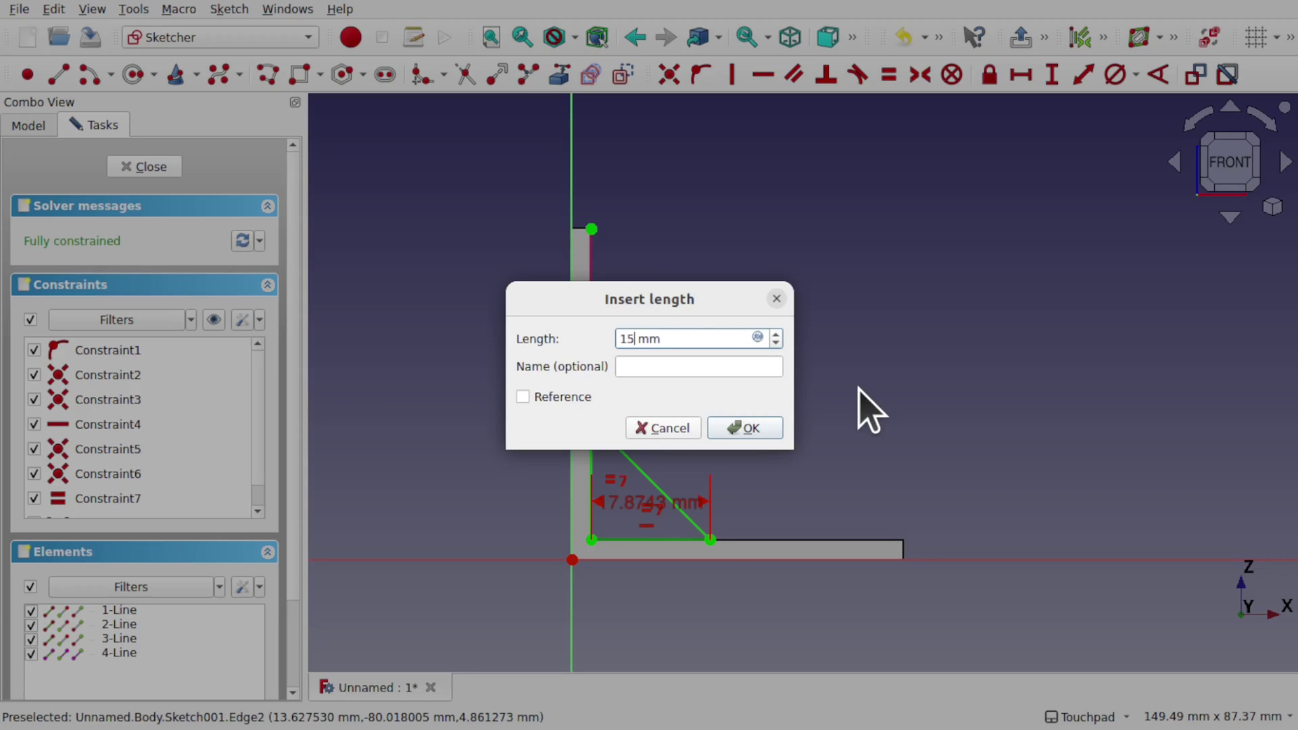
pyautogui.press('Return')
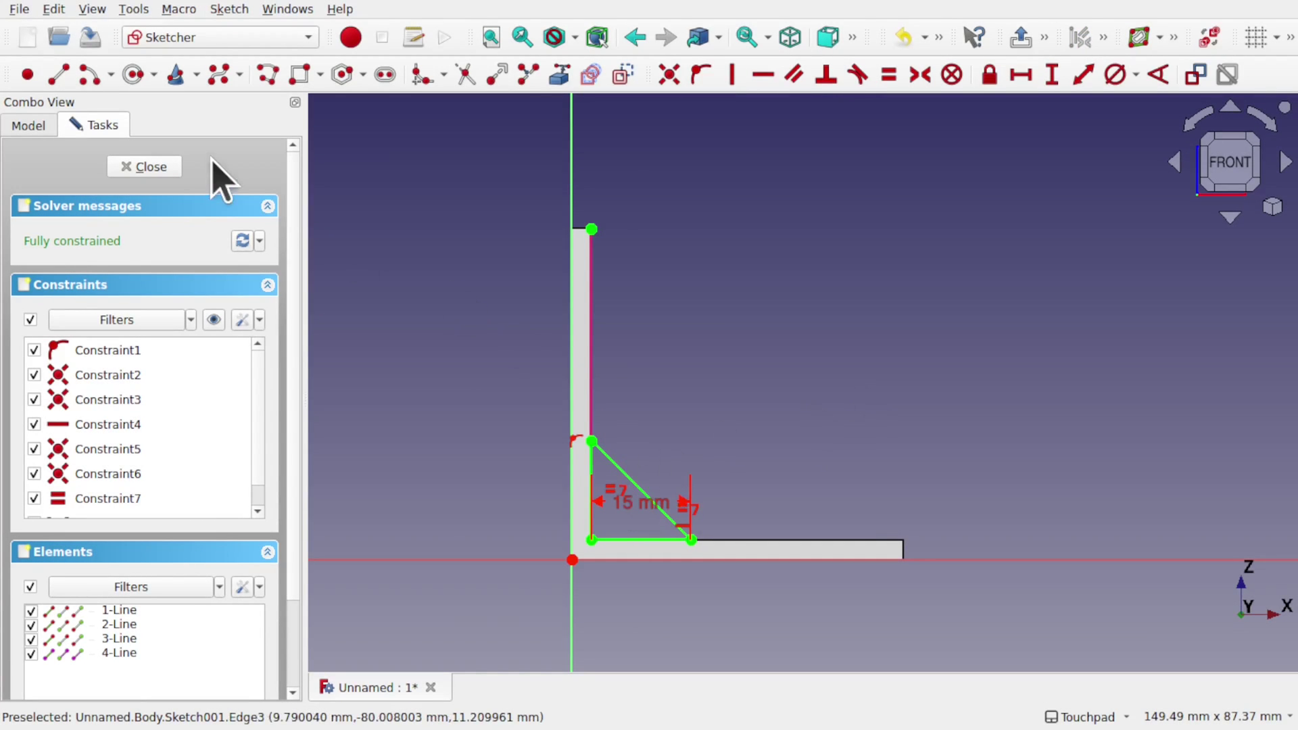
pyautogui.click(154, 173)
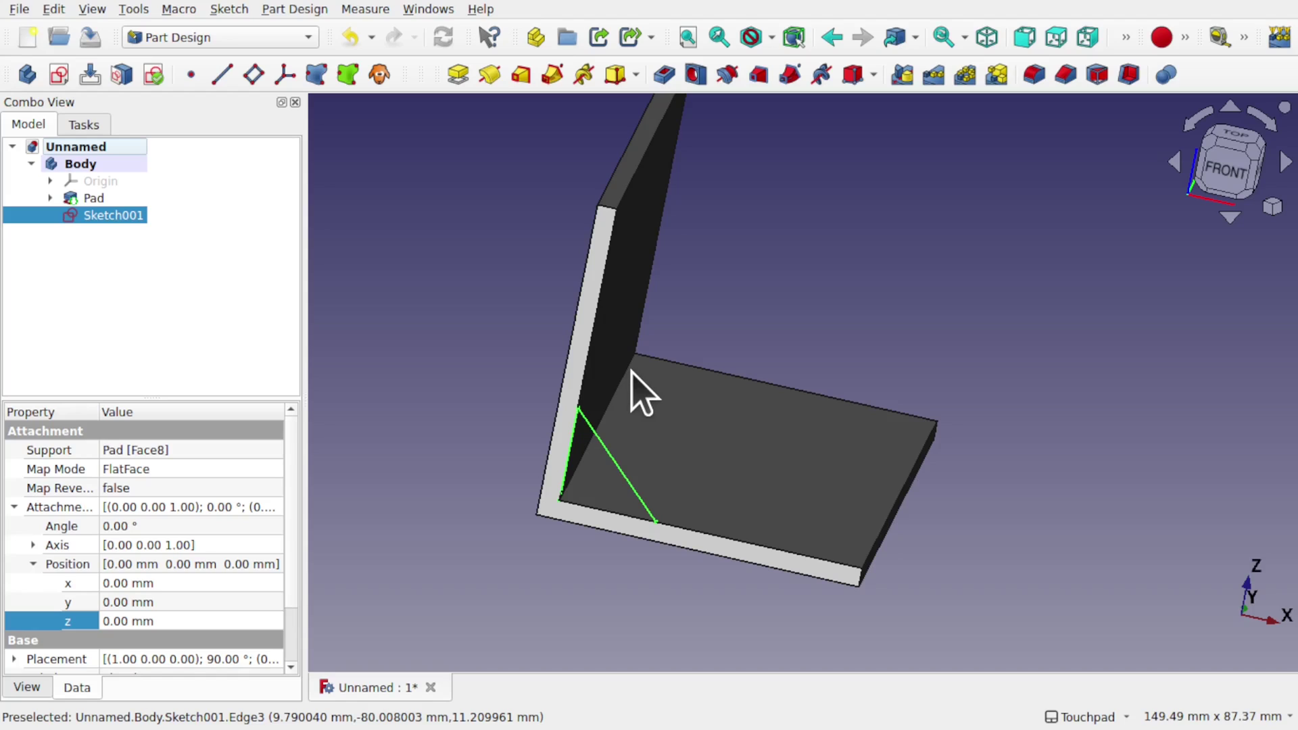
# Set Sketch001's Attachment Offset z position to -40 mm and start a Pad on it
pyautogui.click(628, 480)
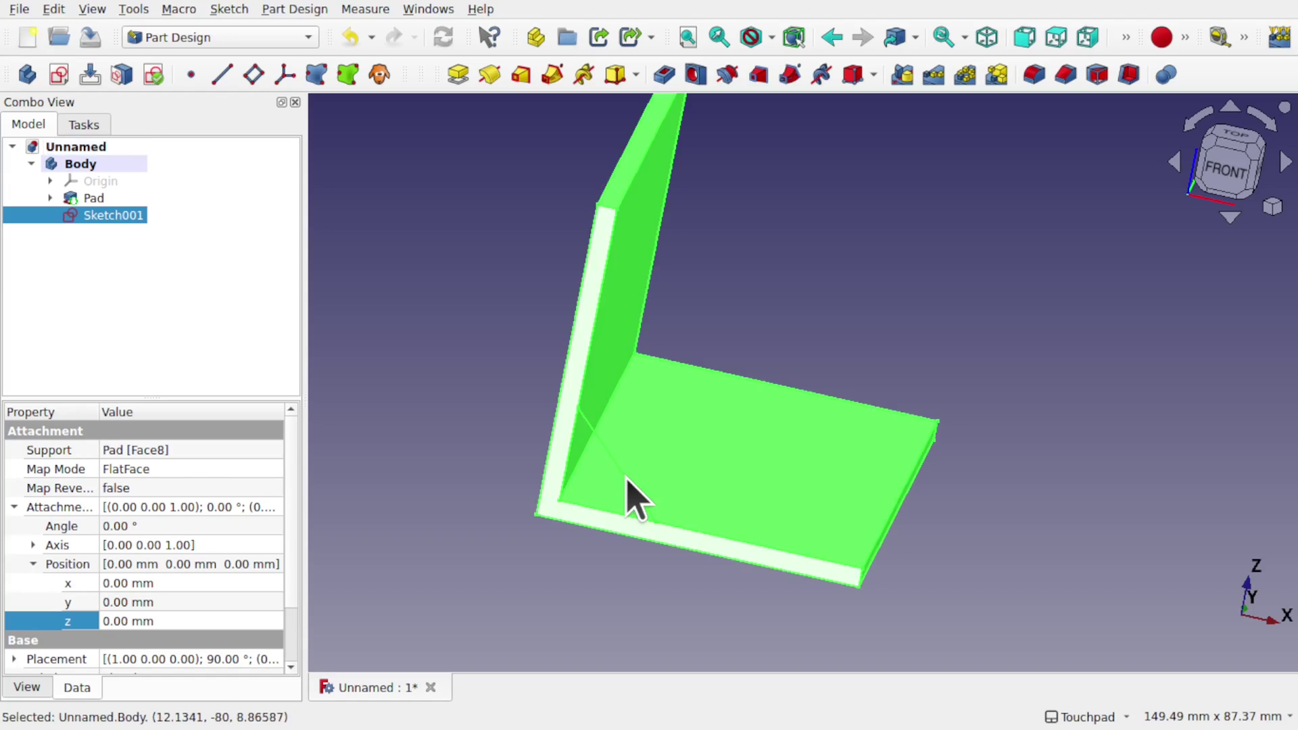
pyautogui.click(498, 484)
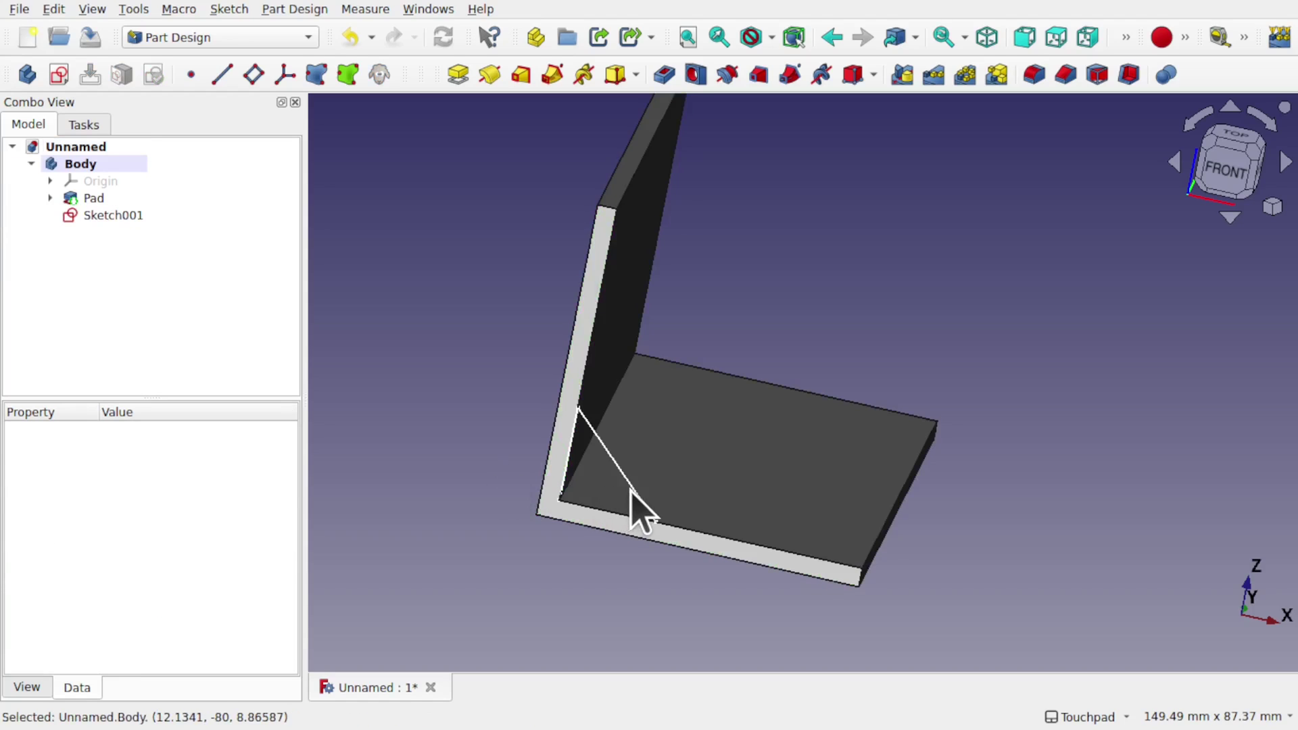
pyautogui.click(632, 490)
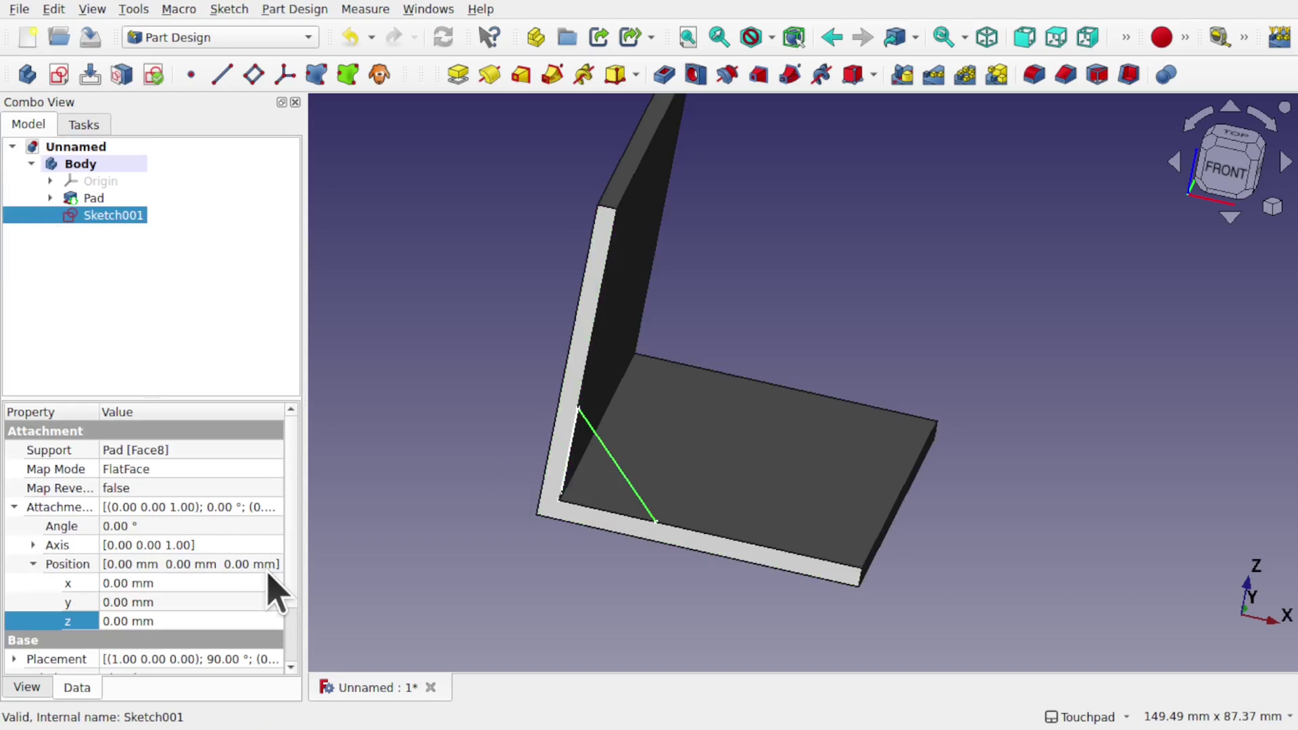
pyautogui.click(14, 508)
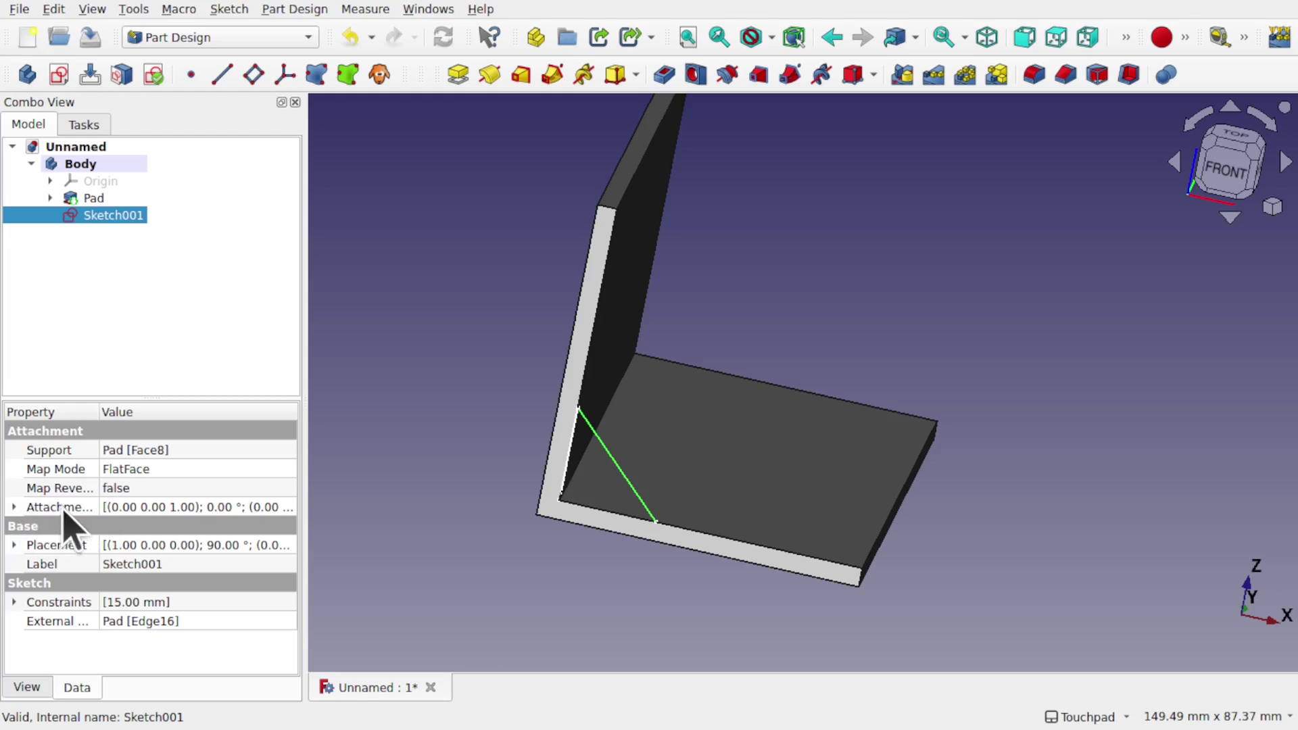
pyautogui.click(12, 507)
pyautogui.click(32, 564)
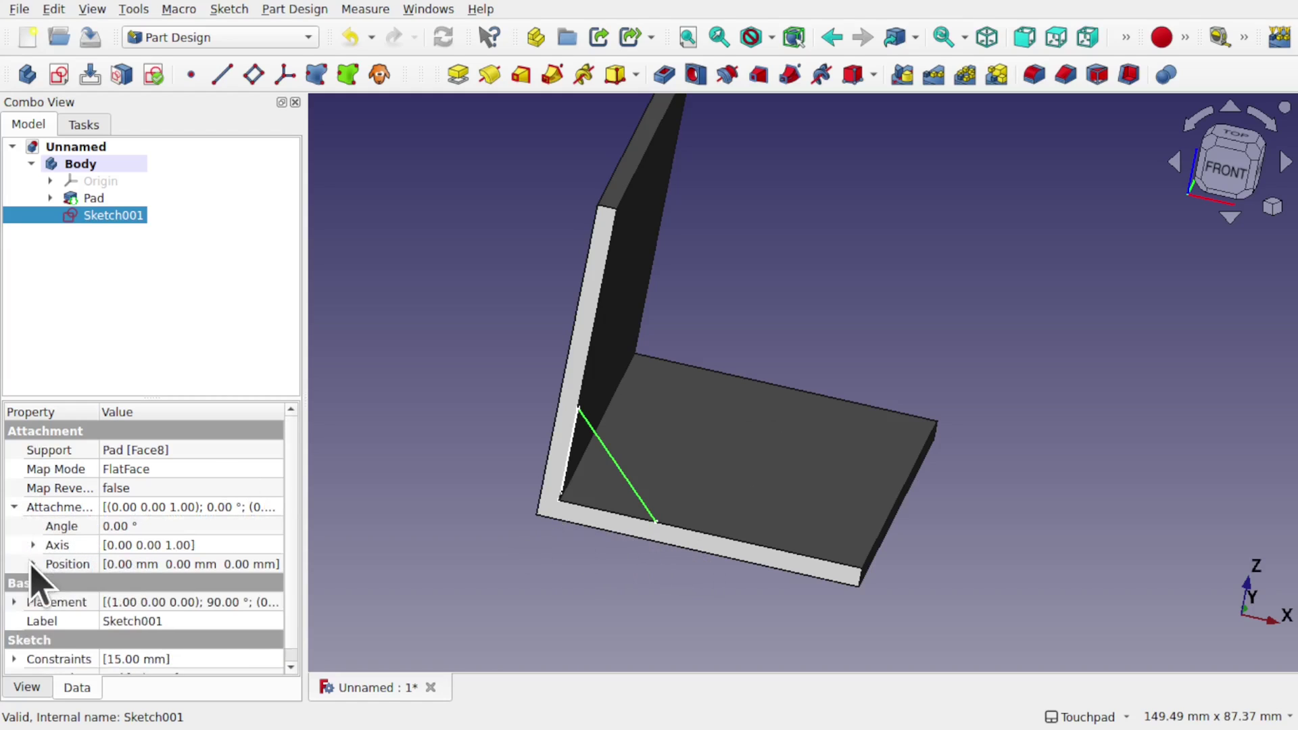
pyautogui.click(32, 564)
pyautogui.click(175, 620)
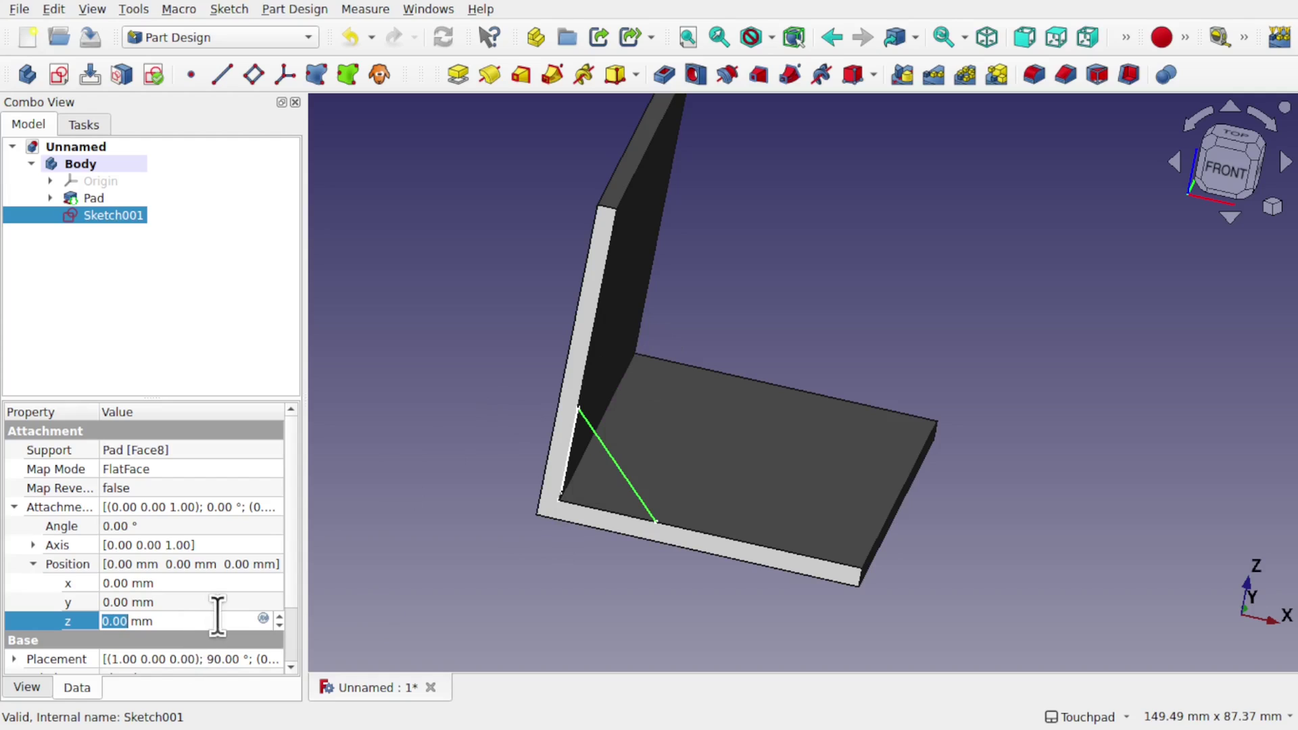
pyautogui.write('40')
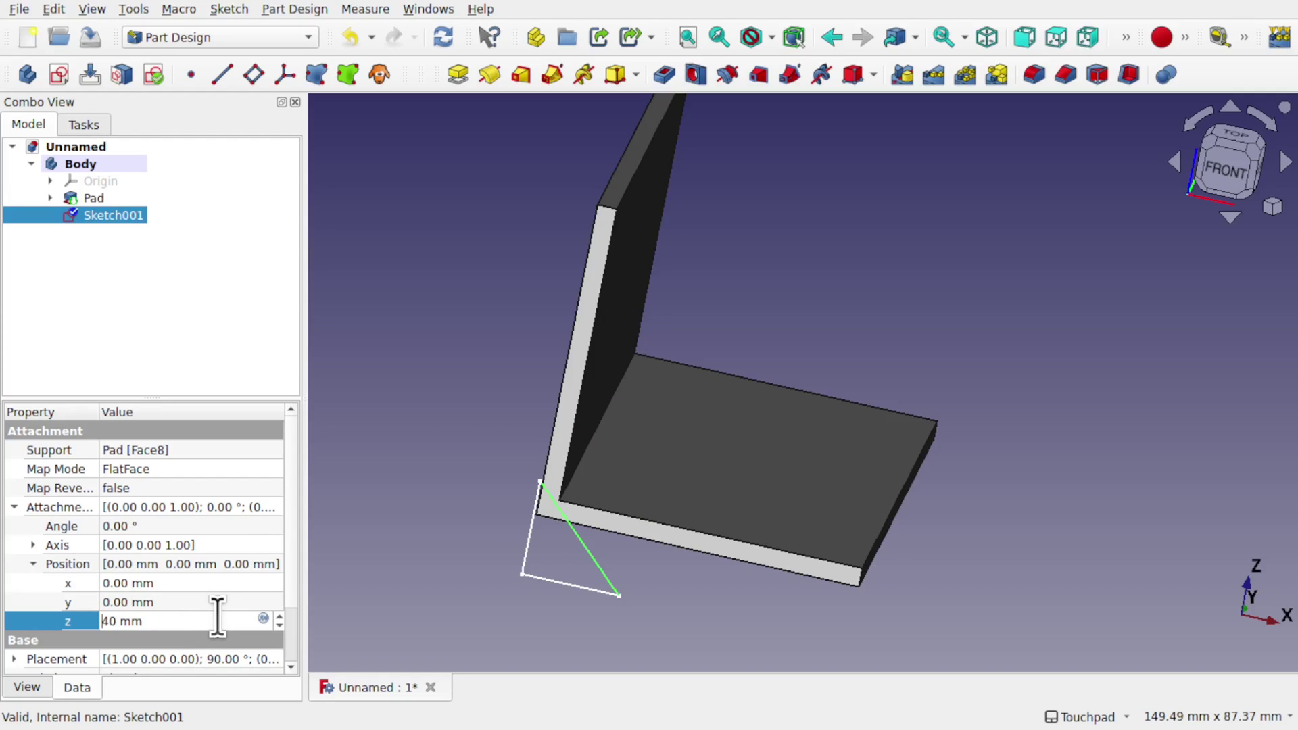
pyautogui.write('-')
pyautogui.keyDown('alt'); pyautogui.moveTo(776, 536); pyautogui.dragTo(748, 454); pyautogui.keyUp('alt')
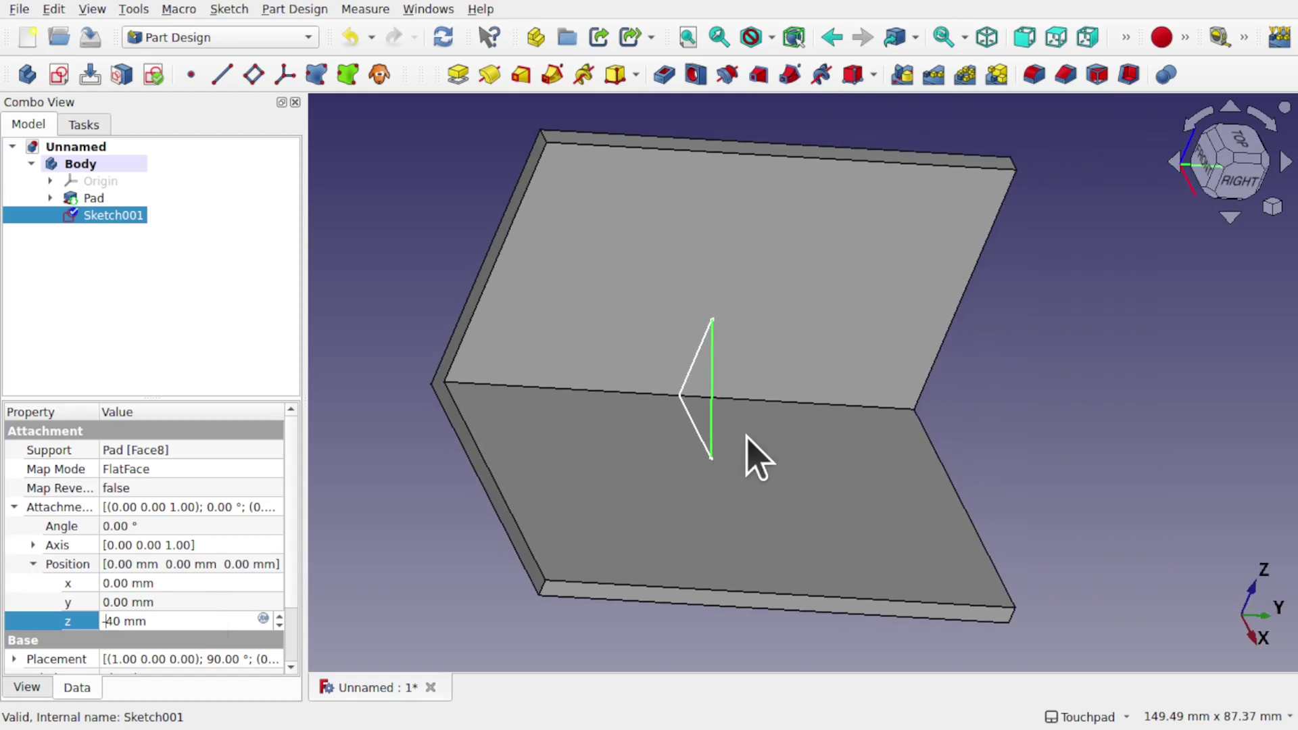
pyautogui.click(118, 215)
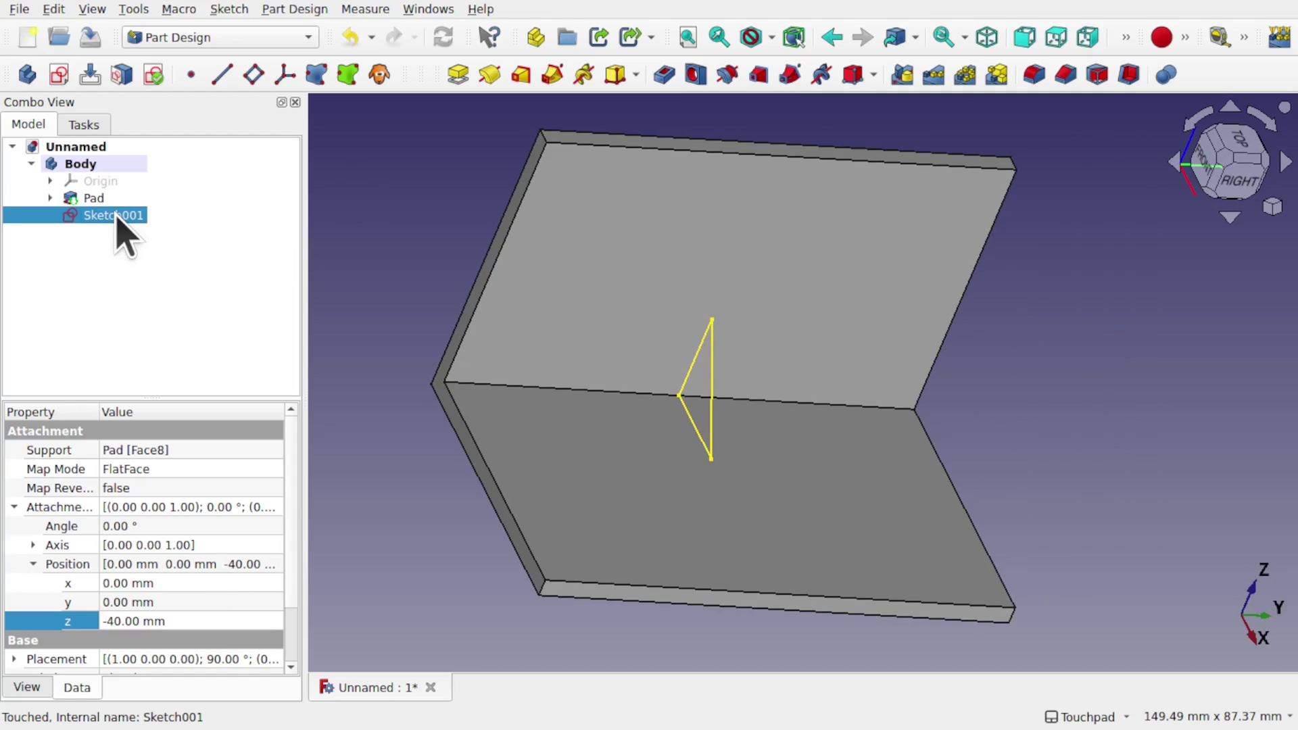
pyautogui.click(457, 74)
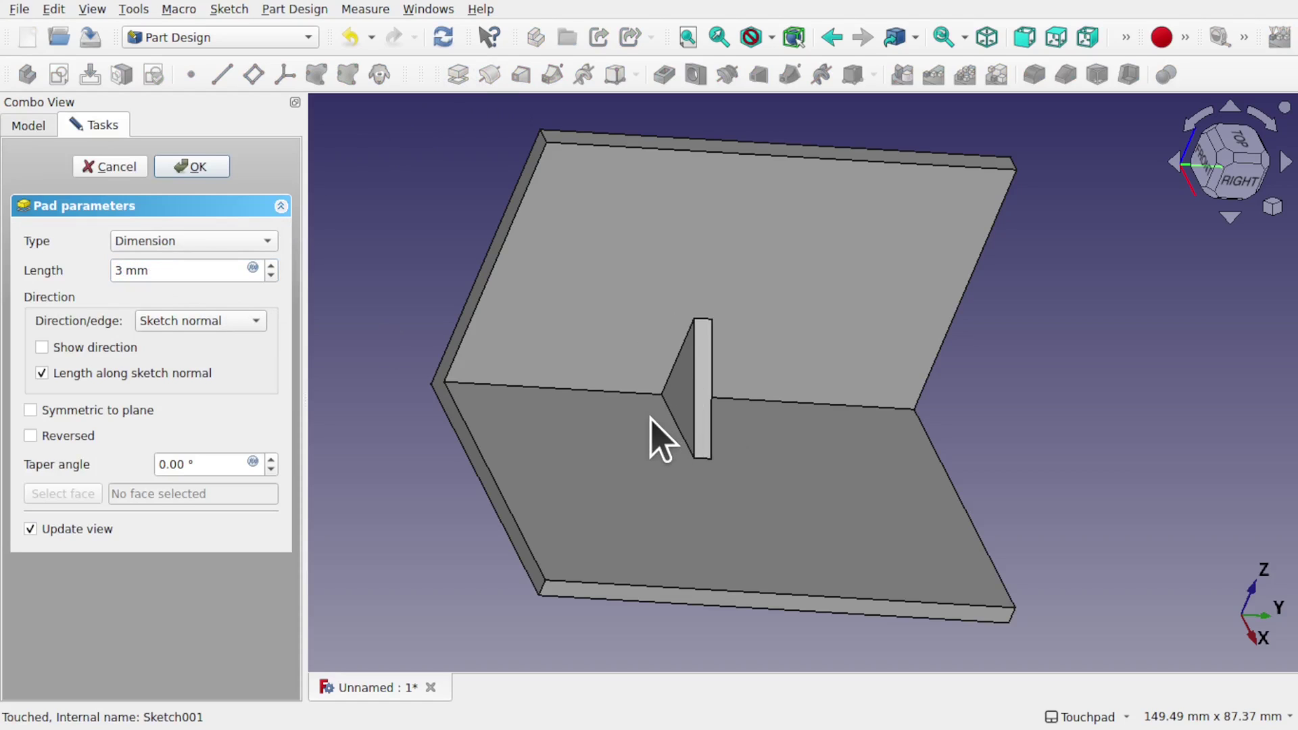
# Accept a 3 mm pad symmetric to the sketch plane as rib Pad001, then orbit to inspect
pyautogui.click(30, 410)
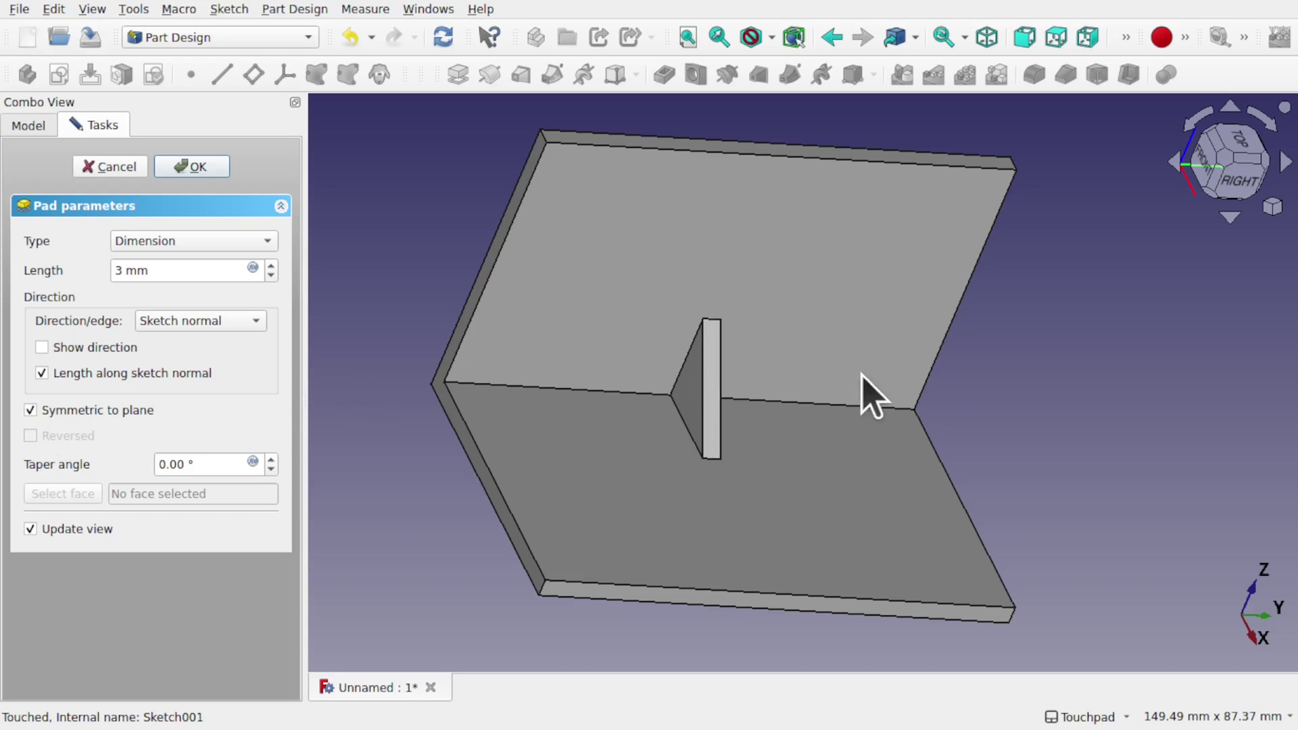
pyautogui.keyDown('alt'); pyautogui.moveTo(863, 391); pyautogui.dragTo(703, 446); pyautogui.keyUp('alt')
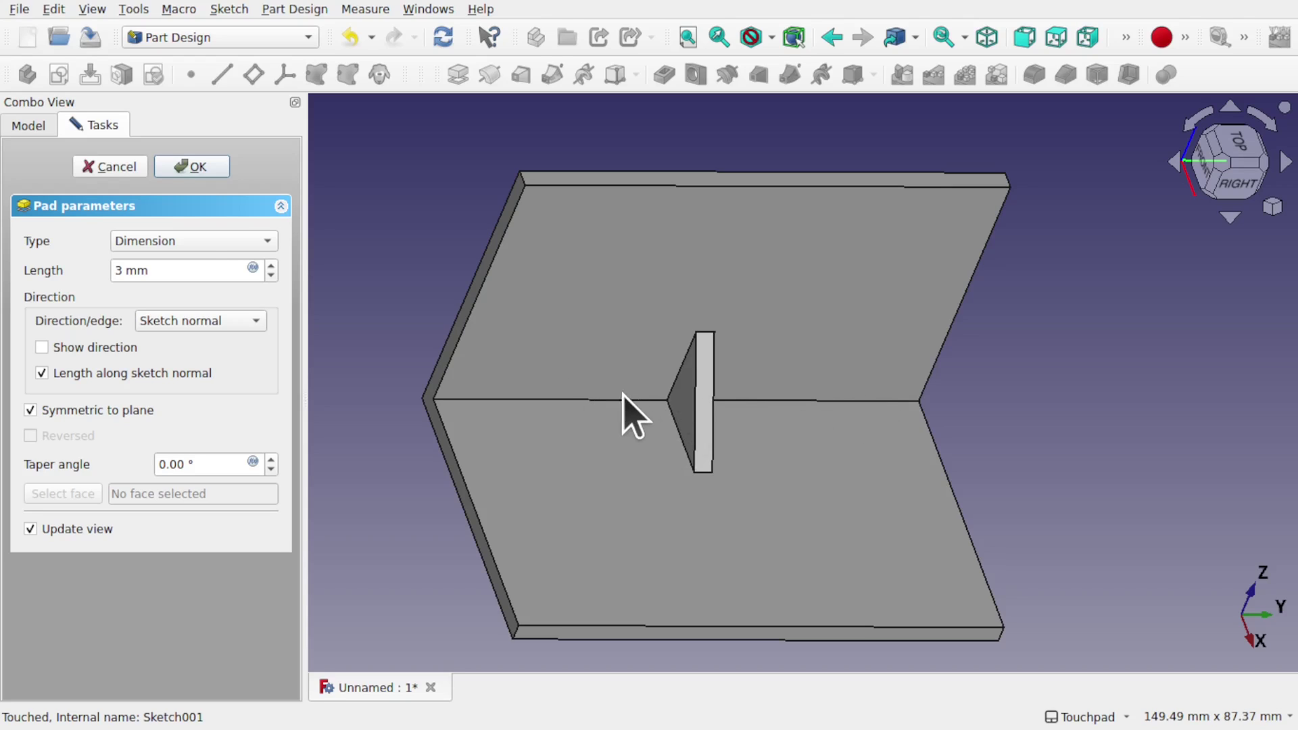
pyautogui.click(179, 167)
pyautogui.keyDown('alt'); pyautogui.moveTo(255, 203); pyautogui.dragTo(614, 304); pyautogui.keyUp('alt')
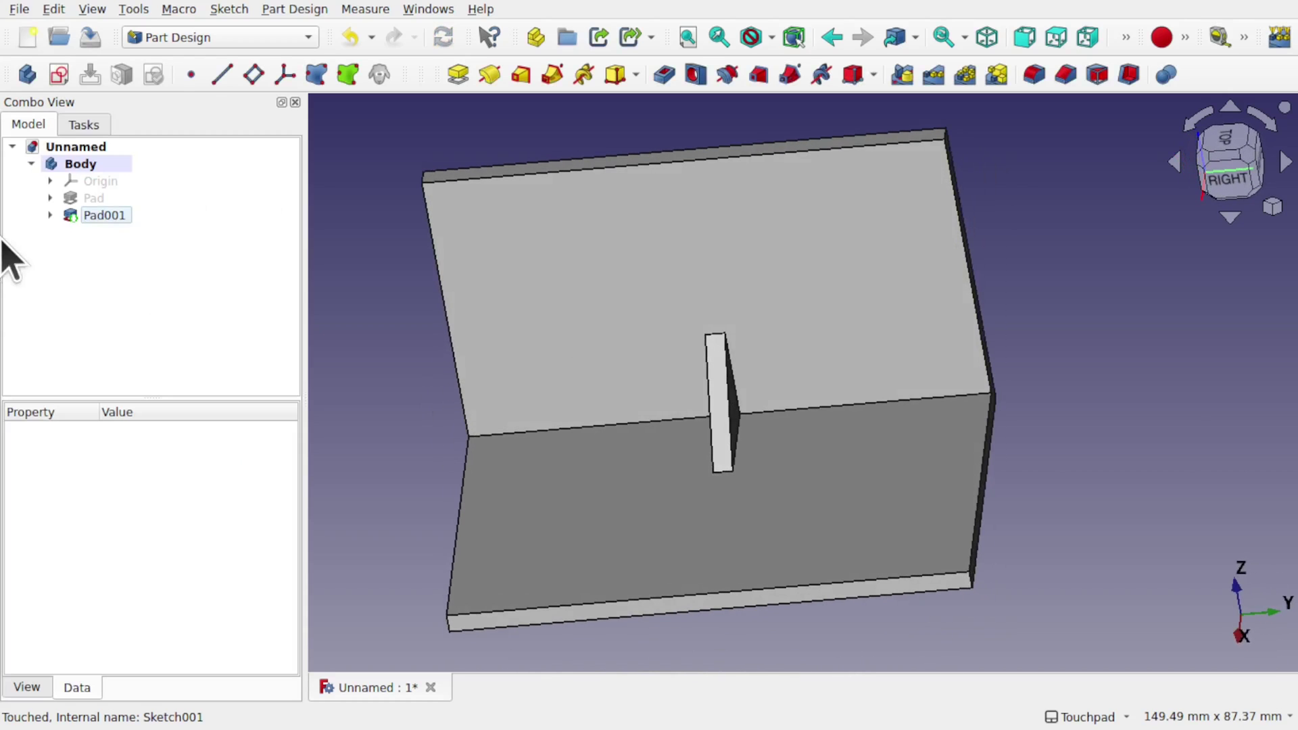
# Delete Pad001 and Sketch001 from the tree, then orbit and pick the bracket's vertical face
pyautogui.click(95, 218)
pyautogui.press('Delete')
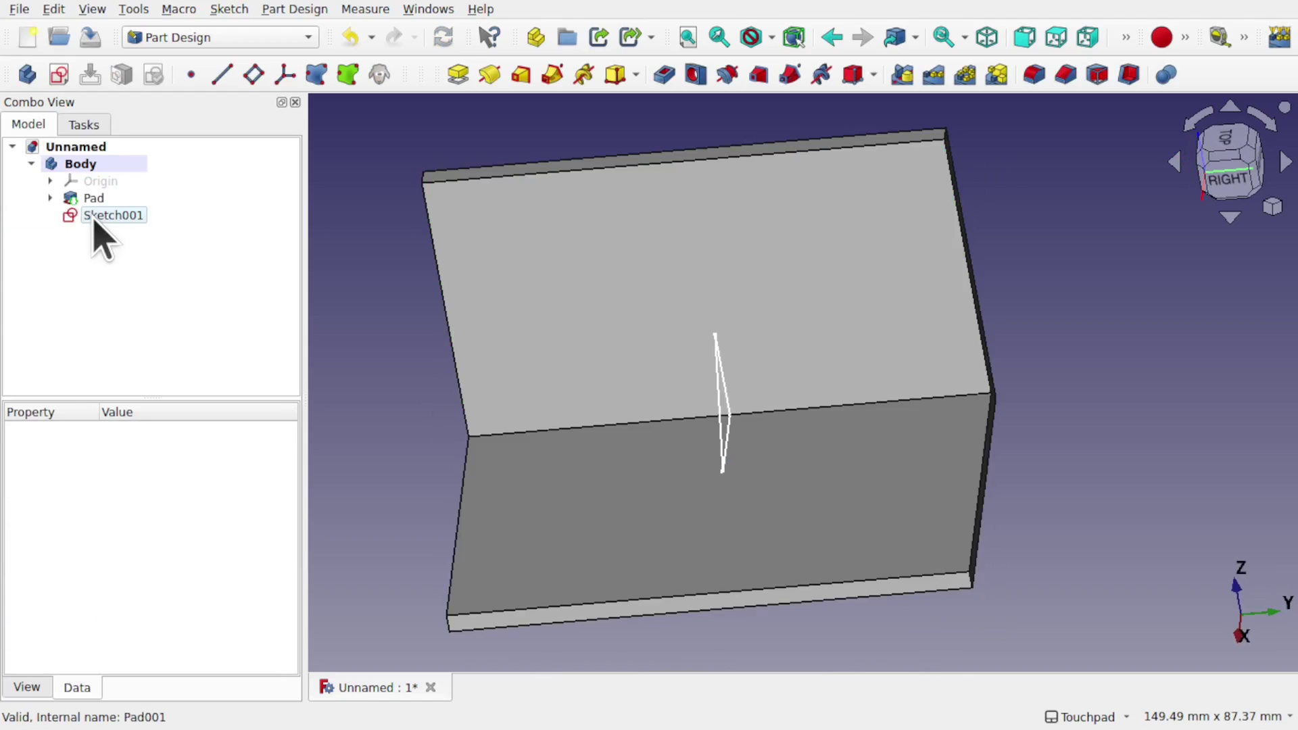
pyautogui.click(112, 216)
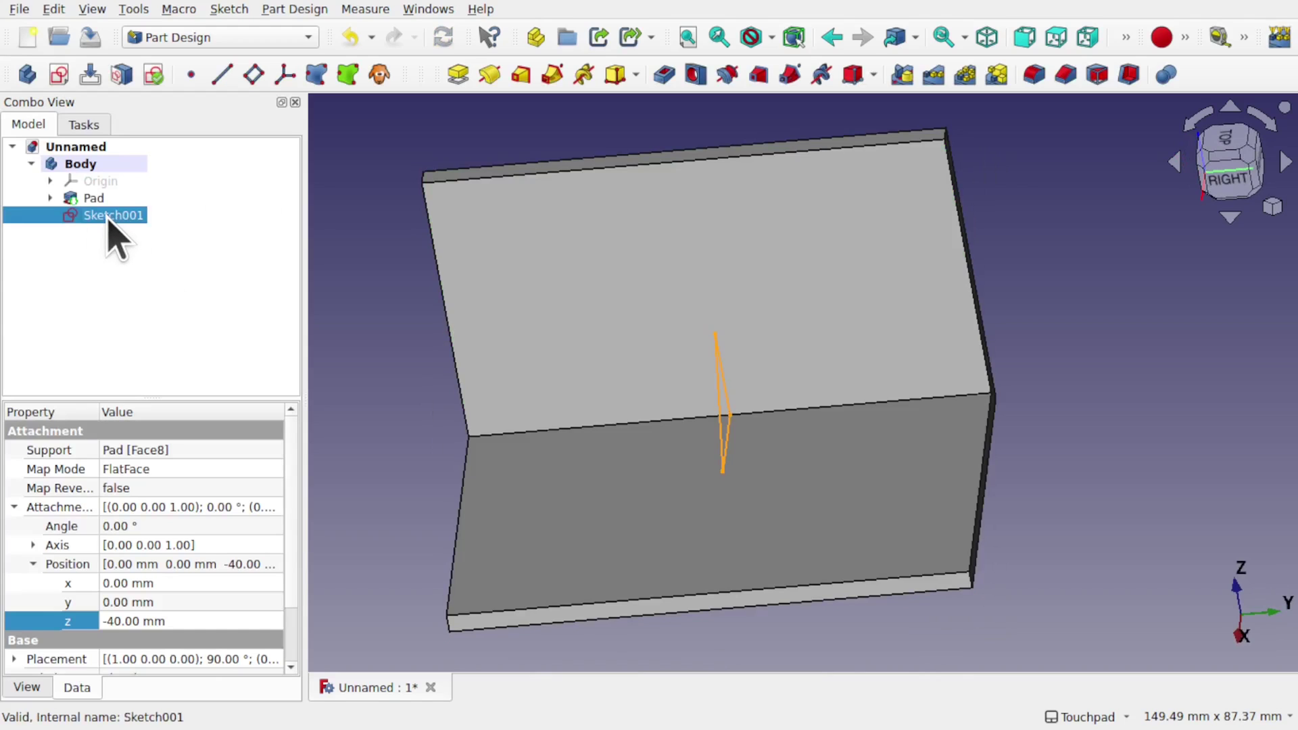
pyautogui.press('Delete')
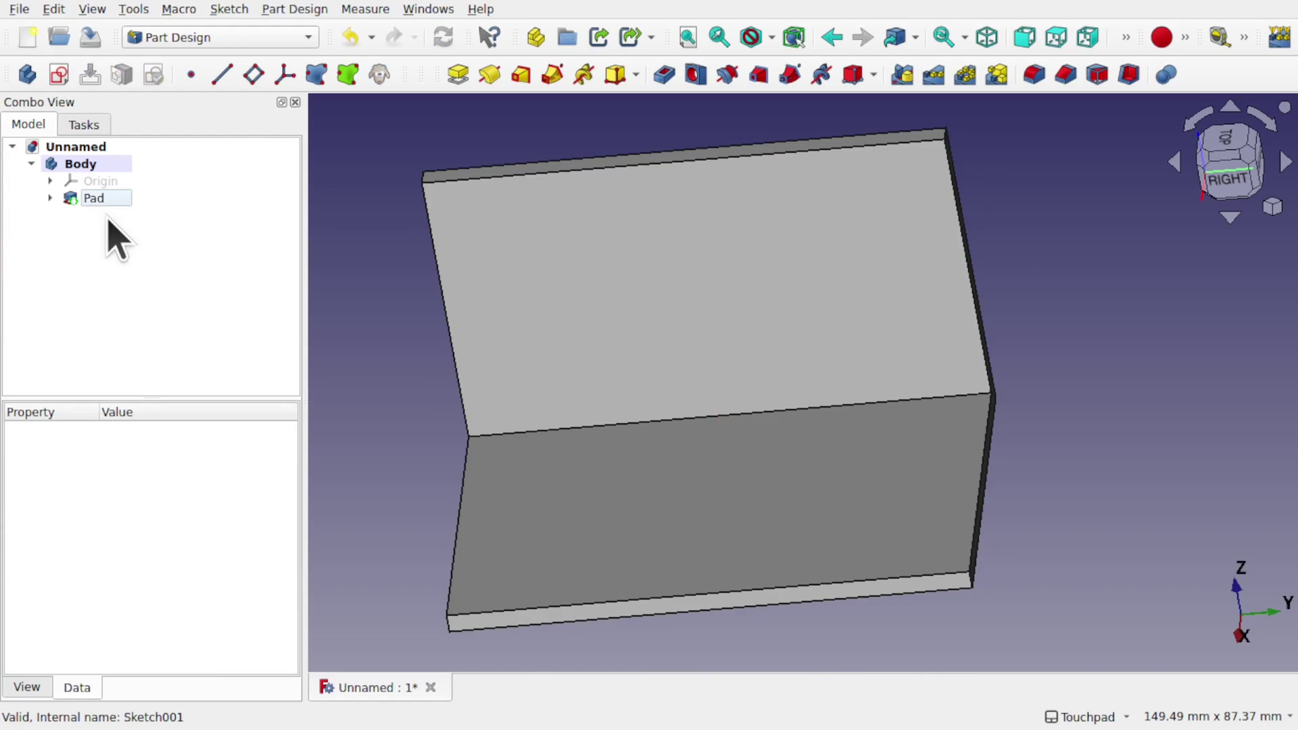
pyautogui.moveTo(579, 380)
pyautogui.mouseDown()
pyautogui.moveTo(830, 387)
pyautogui.moveTo(788, 399)
pyautogui.moveTo(759, 379)
pyautogui.mouseUp()
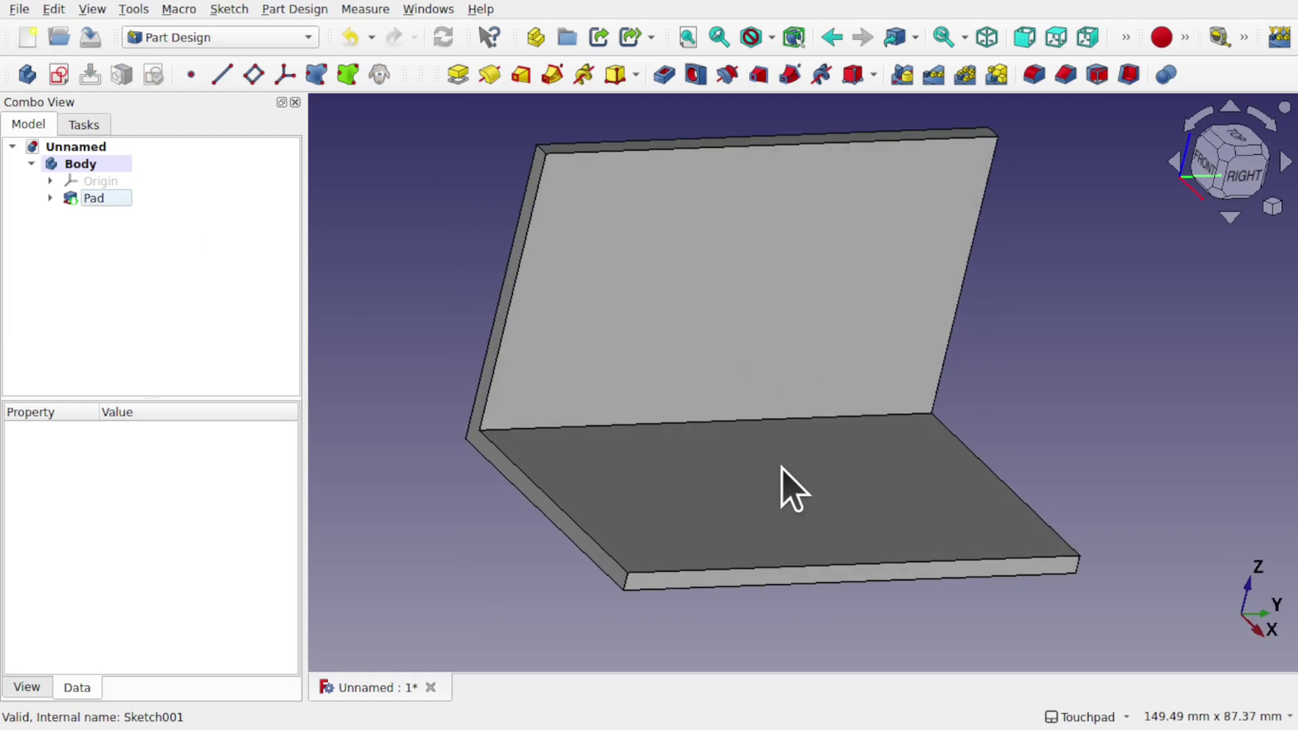
pyautogui.click(732, 333)
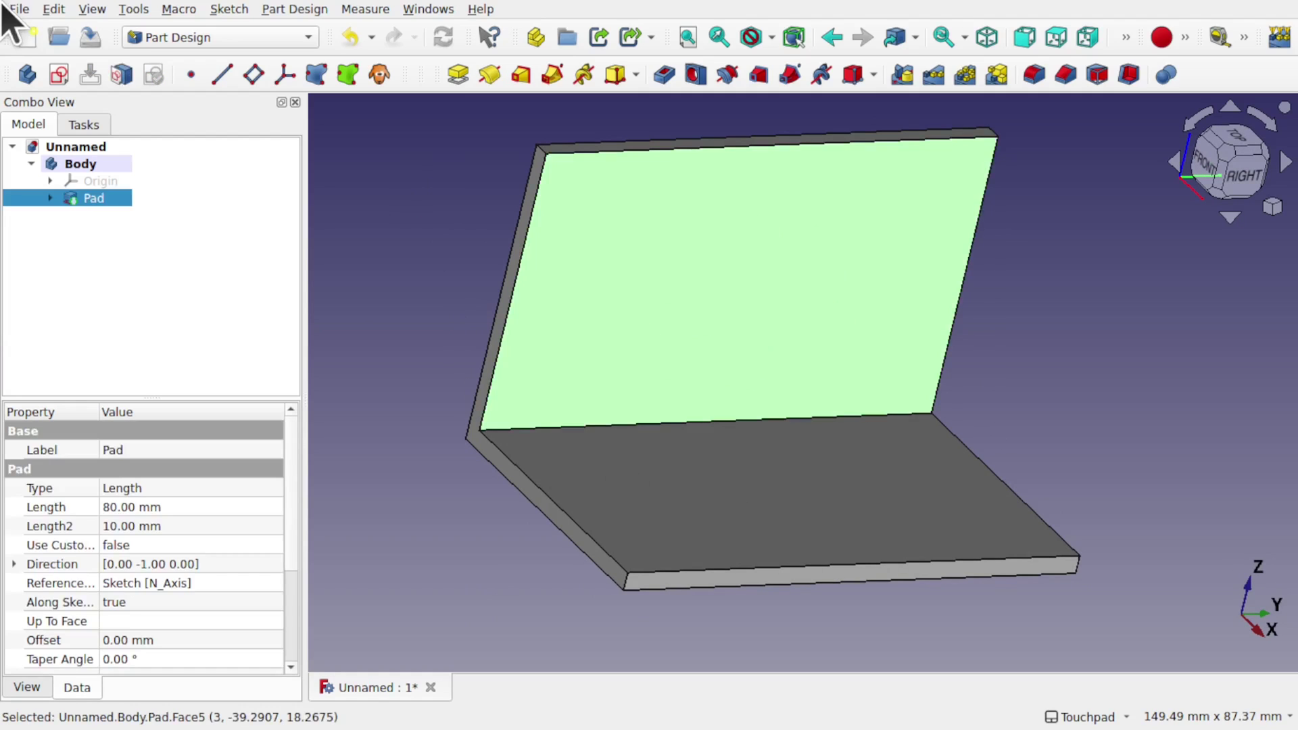
# Create a new sketch on the bracket's vertical face and orient the view toward it
pyautogui.click(58, 74)
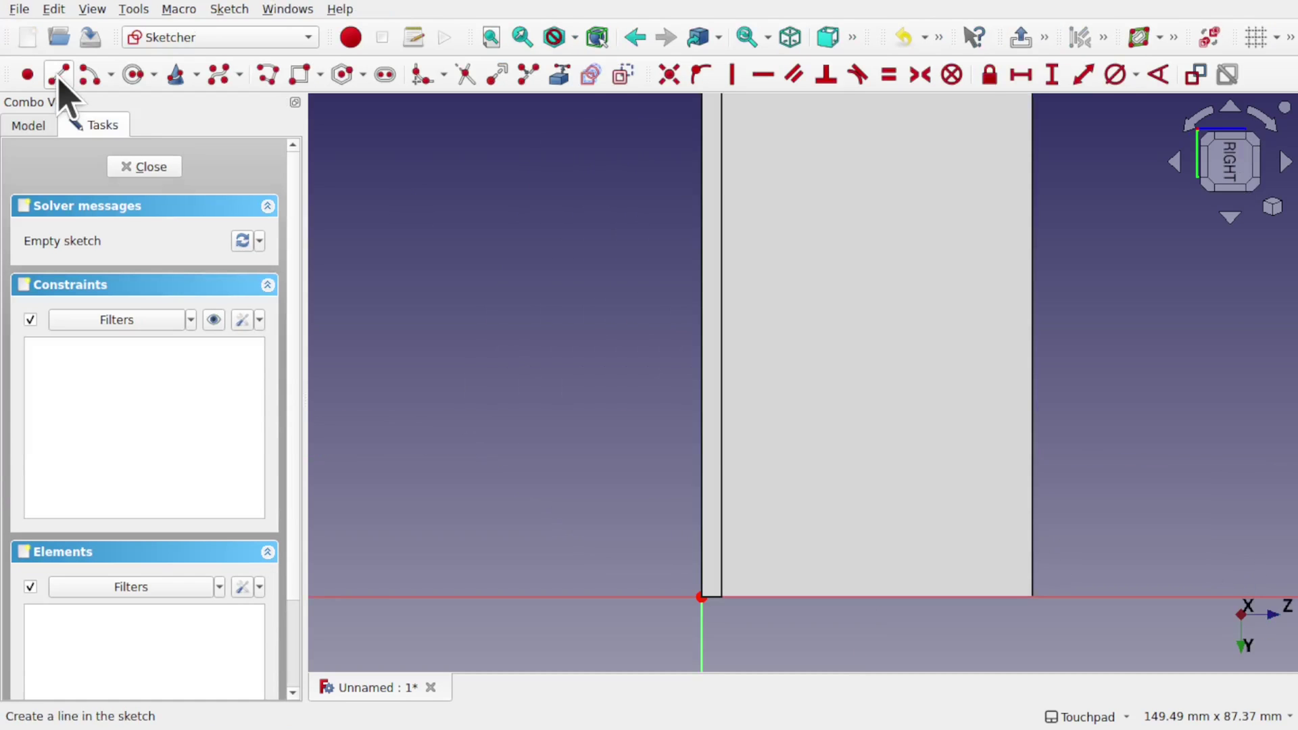
pyautogui.keyDown('alt'); pyautogui.moveTo(760, 460); pyautogui.dragTo(664, 443); pyautogui.keyUp('alt')
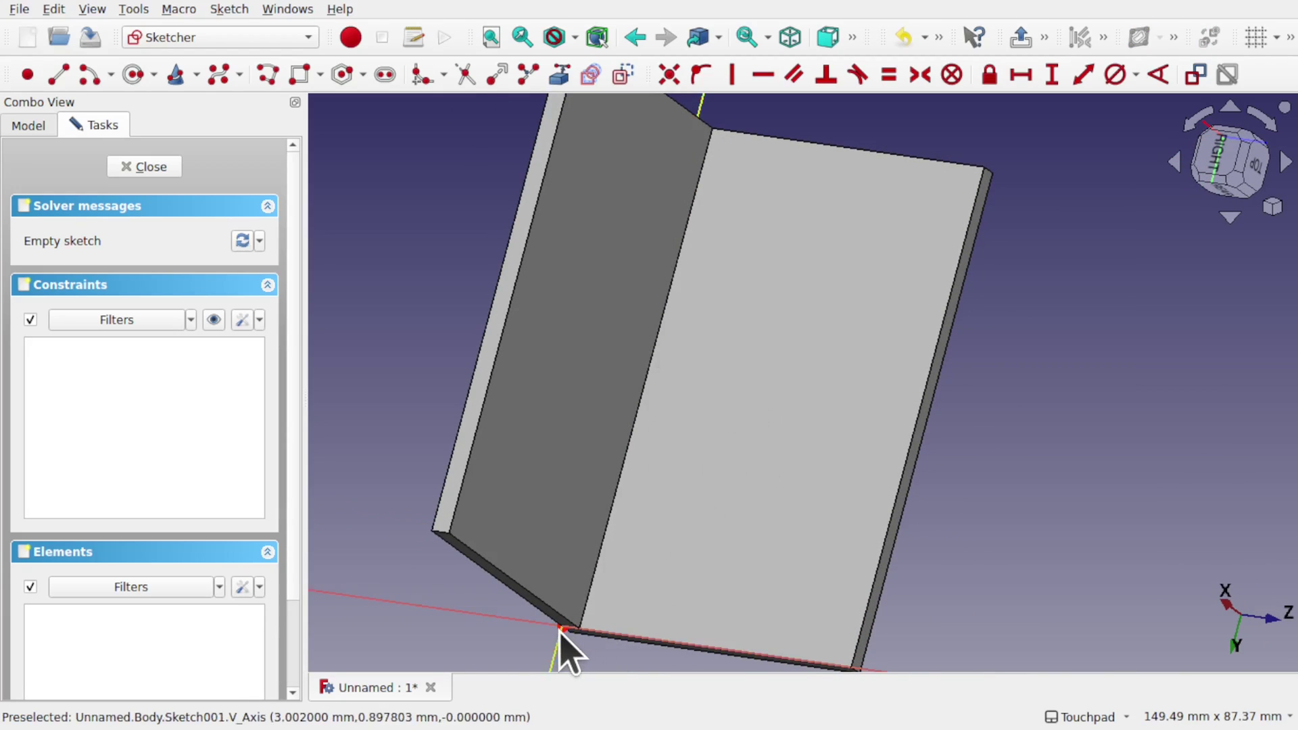
pyautogui.moveTo(562, 629)
pyautogui.keyDown('alt'); pyautogui.mouseDown()
pyautogui.moveTo(683, 530)
pyautogui.moveTo(584, 653)
pyautogui.moveTo(562, 629)
pyautogui.mouseUp(); pyautogui.keyUp('alt')
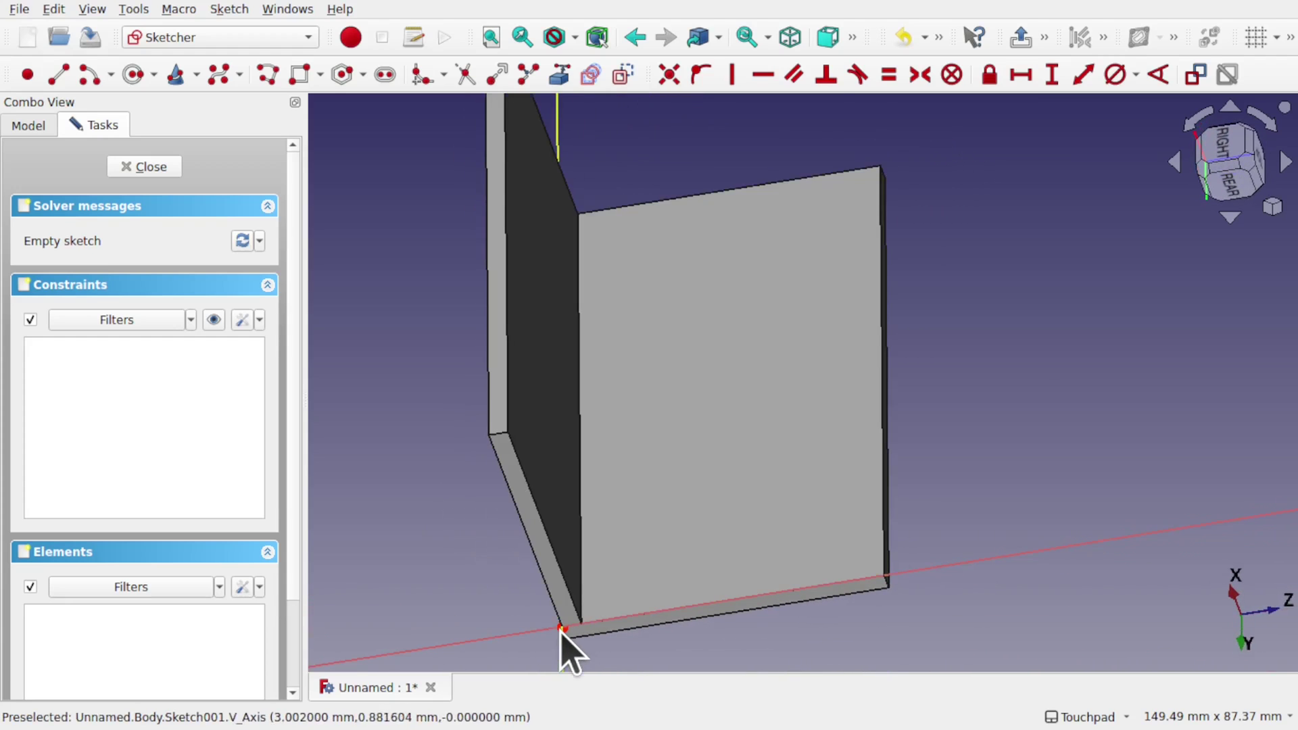
pyautogui.keyDown('alt'); pyautogui.moveTo(696, 506); pyautogui.dragTo(617, 545); pyautogui.keyUp('alt')
pyautogui.scroll(-3, 689, 504)
pyautogui.keyDown('shift'); pyautogui.moveTo(684, 484); pyautogui.dragTo(539, 495); pyautogui.keyUp('shift')
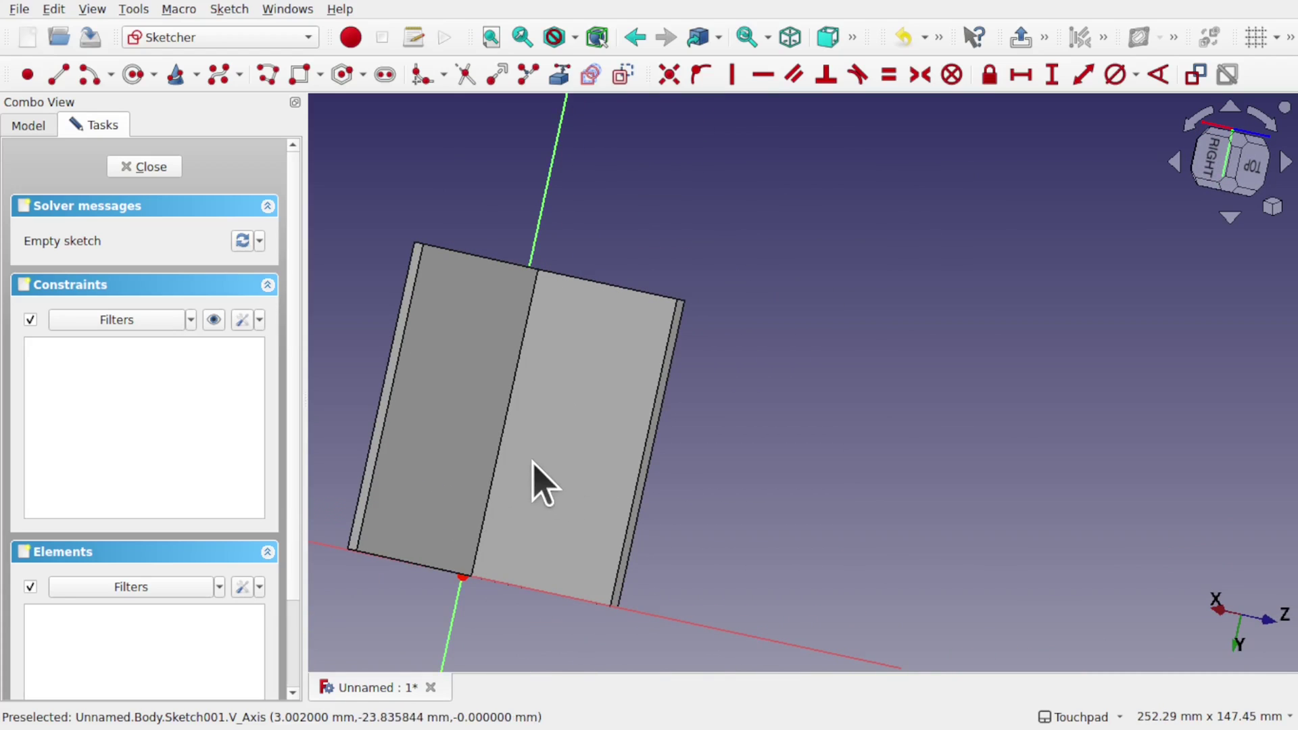
pyautogui.moveTo(464, 608)
pyautogui.keyDown('shift'); pyautogui.mouseDown()
pyautogui.moveTo(498, 577)
pyautogui.moveTo(598, 565)
pyautogui.mouseUp(); pyautogui.keyUp('shift')
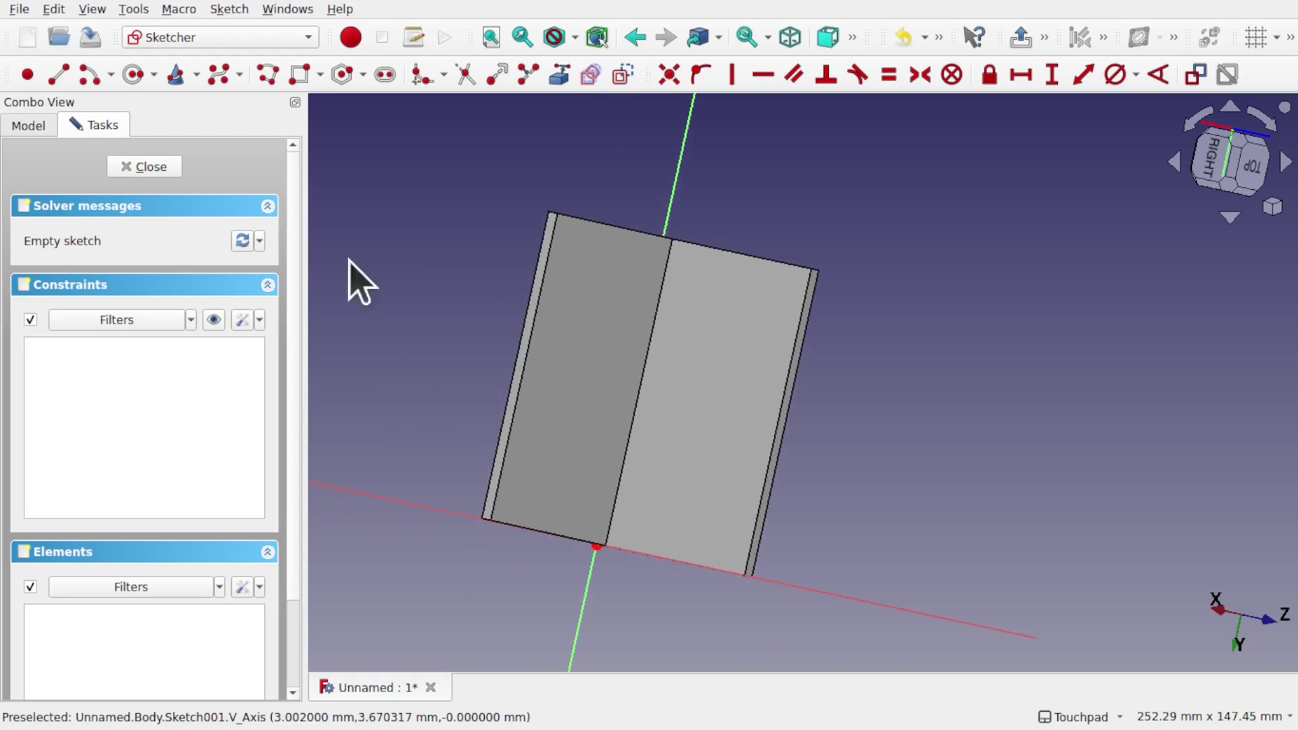
# Draw a slot on the vertical face with the Slot tool
pyautogui.click(385, 74)
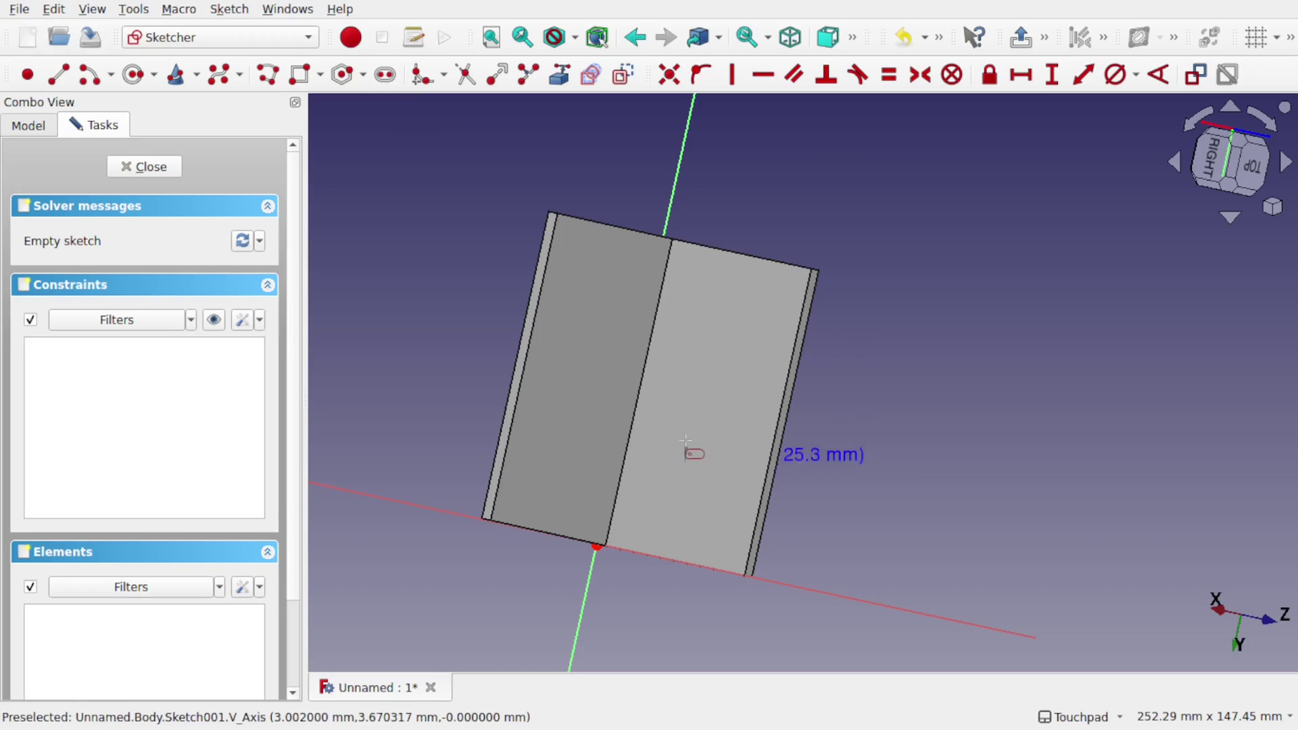
pyautogui.click(683, 414)
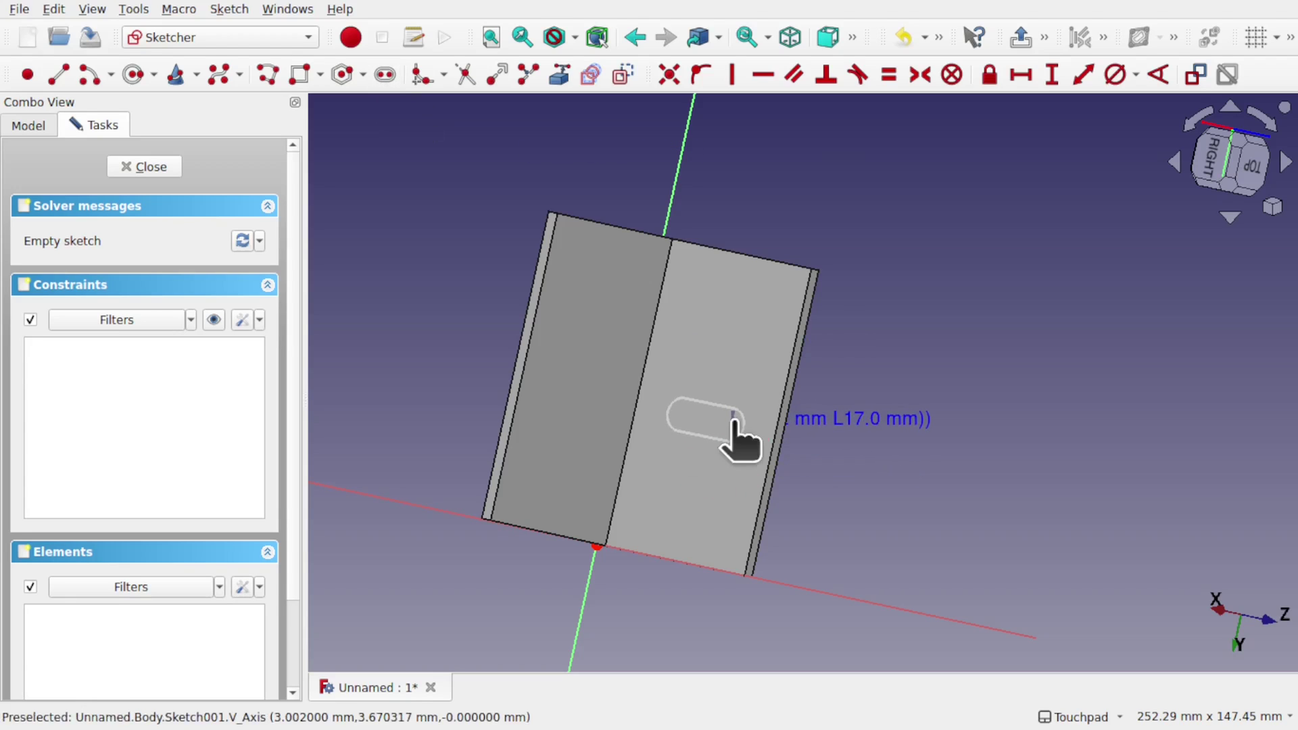
pyautogui.click(733, 435)
# Give the slot's end arc a 3 mm diameter constraint
pyautogui.scroll(5, 730, 425)
pyautogui.scroll(1, 730, 426)
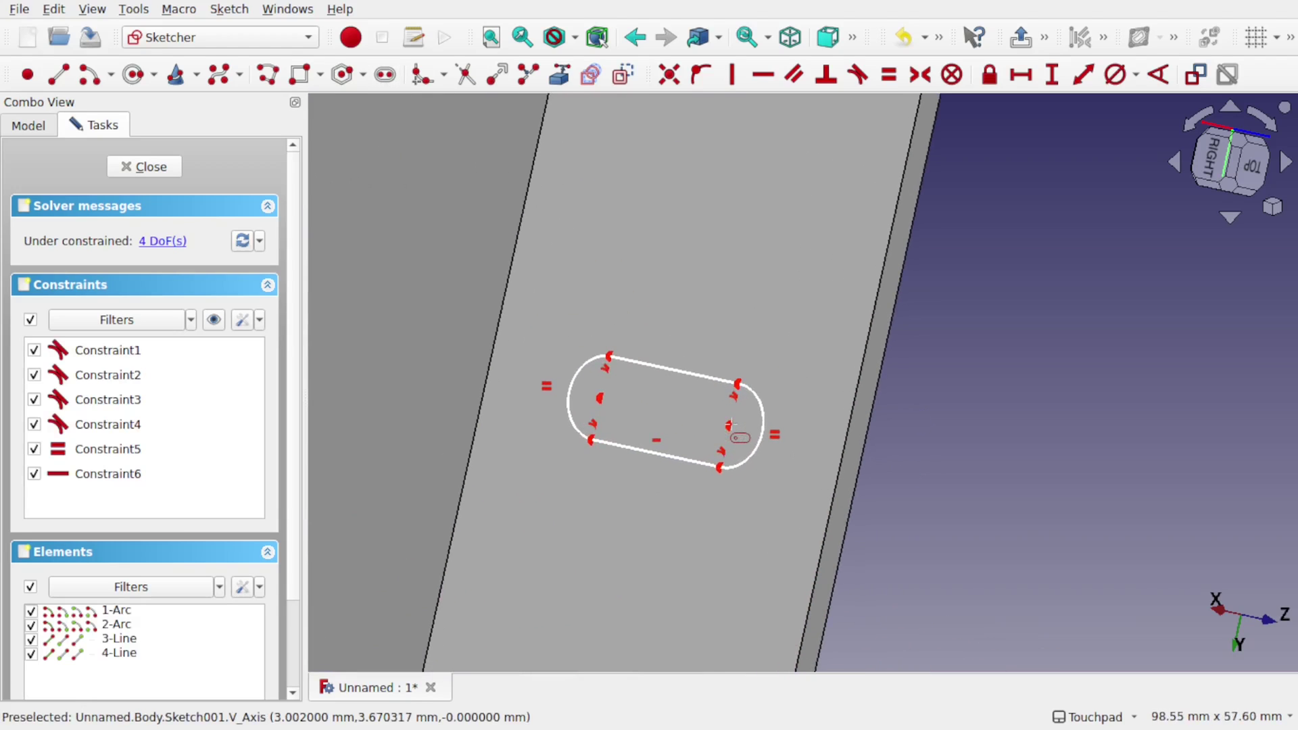
pyautogui.press('Escape')
pyautogui.click(747, 467)
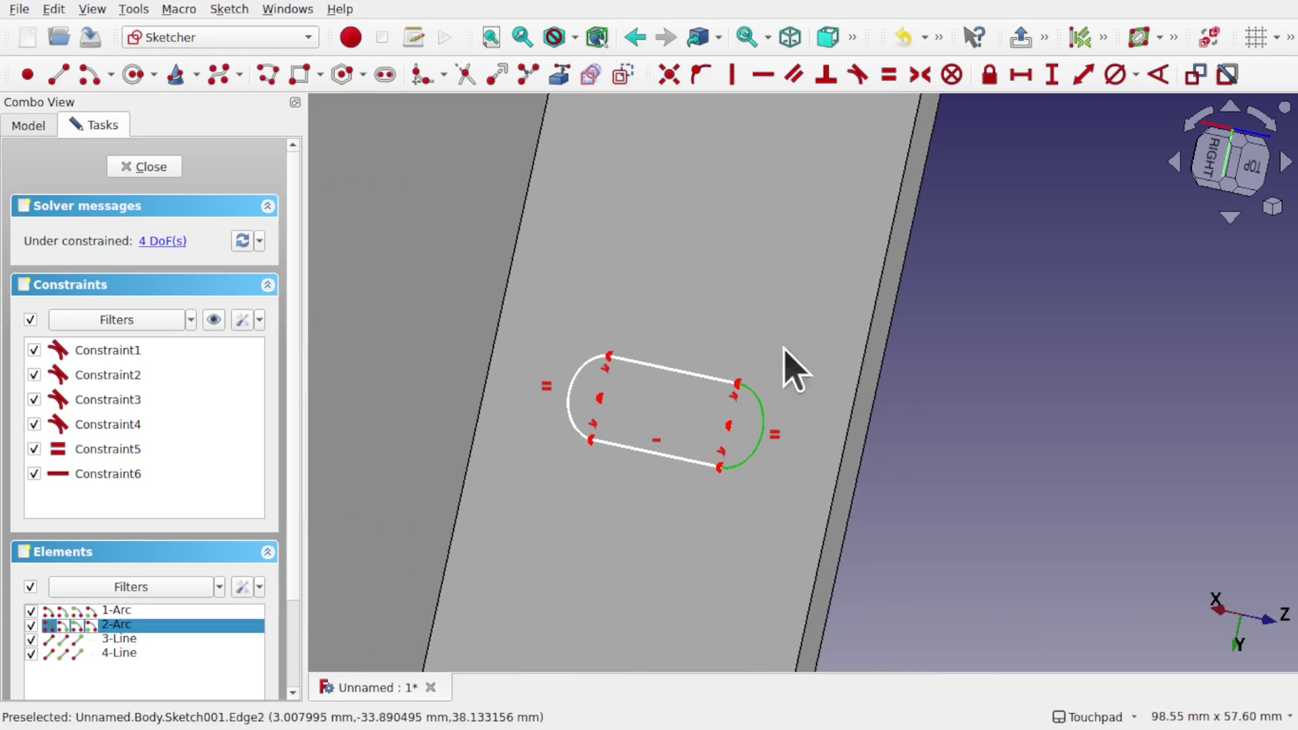
pyautogui.click(1114, 74)
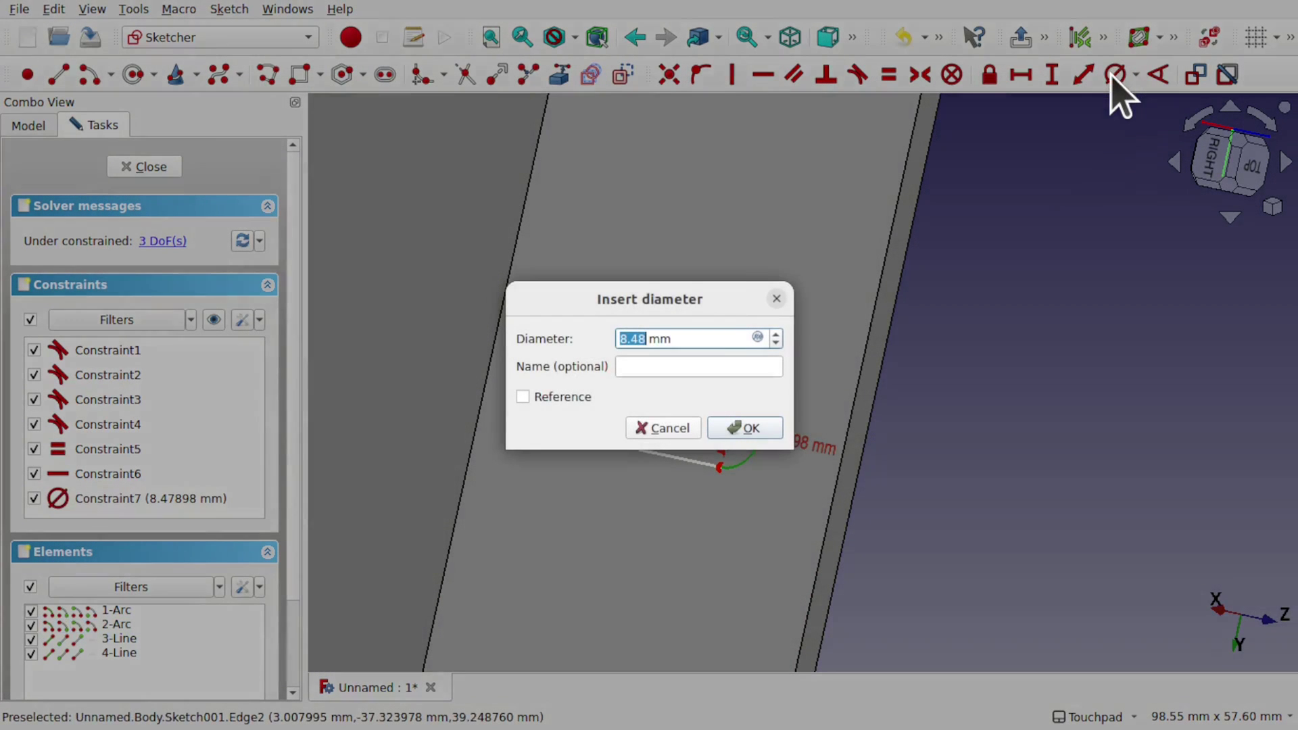
pyautogui.write('3')
pyautogui.press('Return')
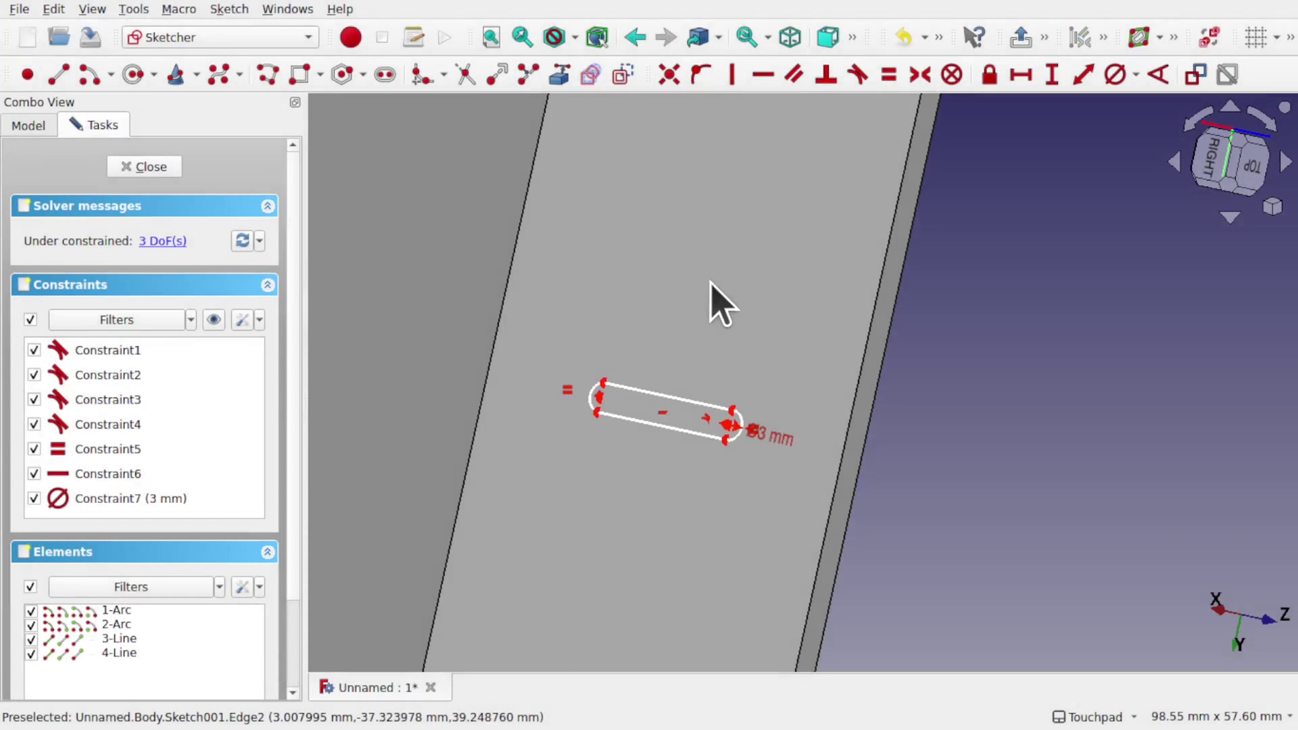
pyautogui.click(635, 434)
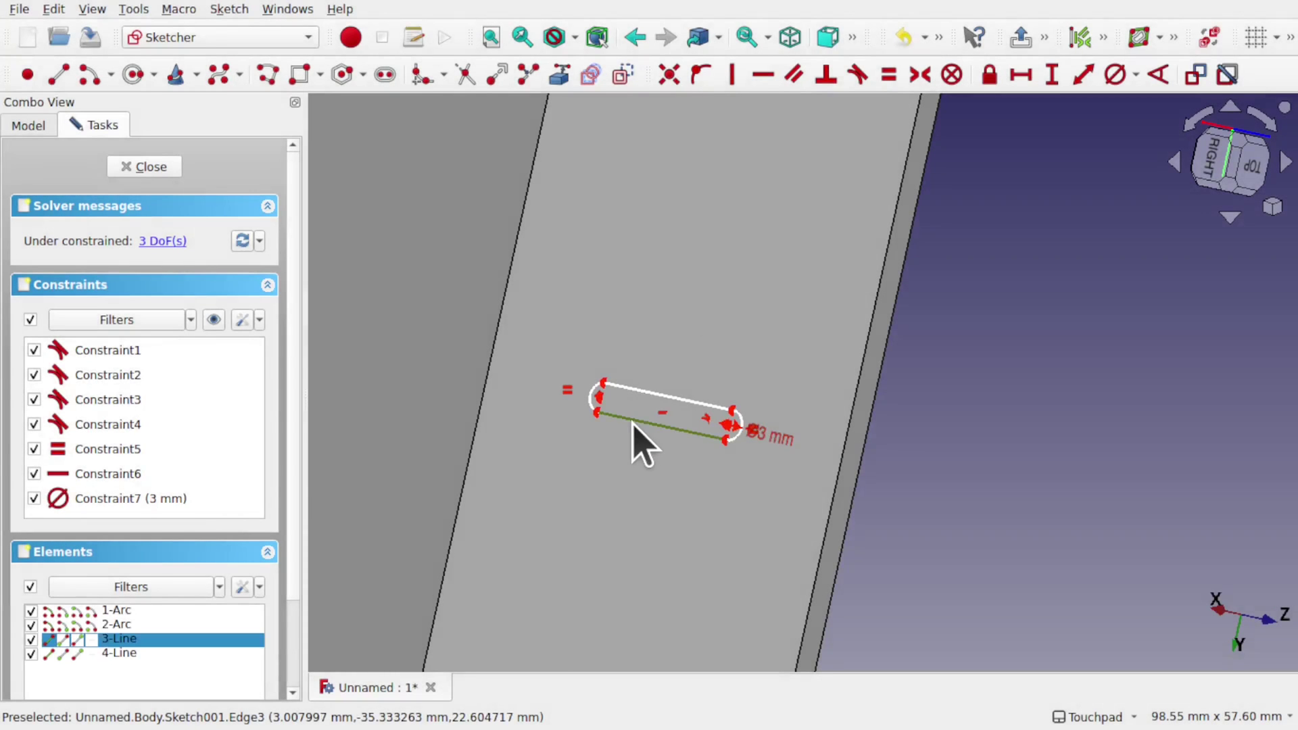
# Constrain the slot's lower straight edge to a 20 mm horizontal distance
pyautogui.click(1021, 75)
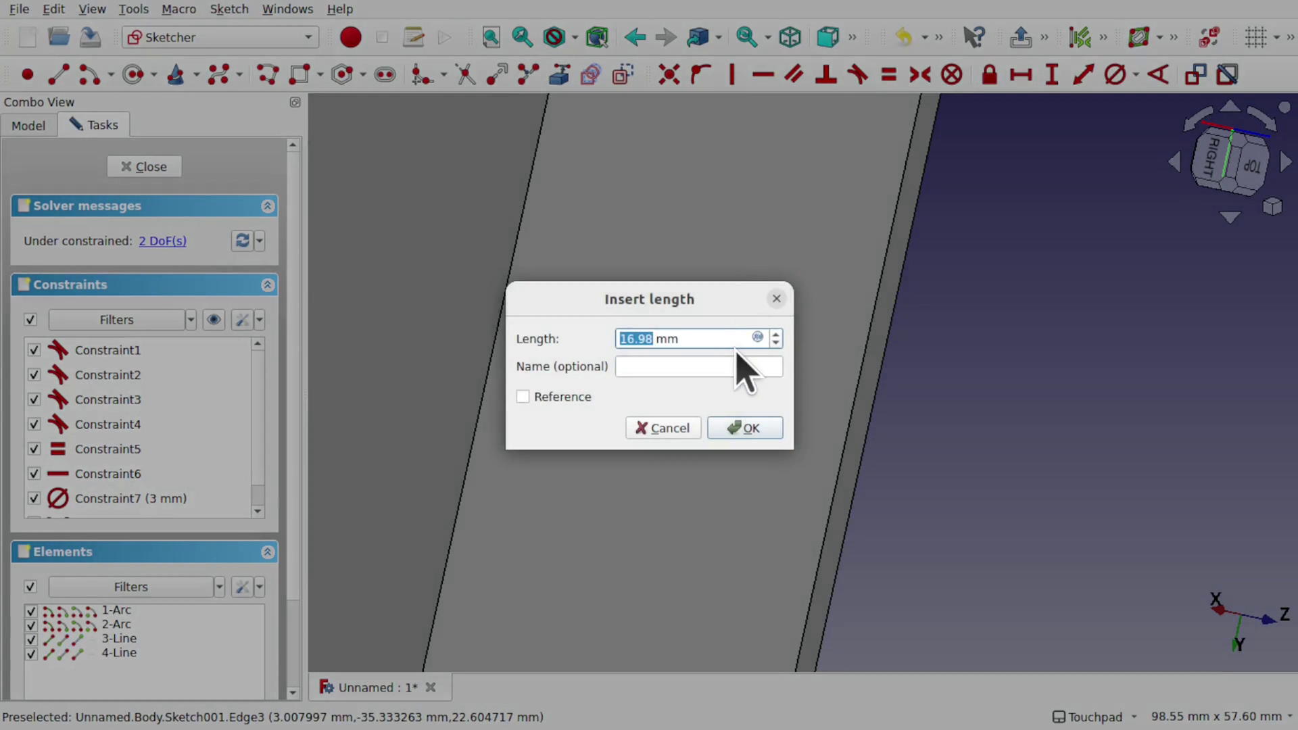
pyautogui.press('Return')
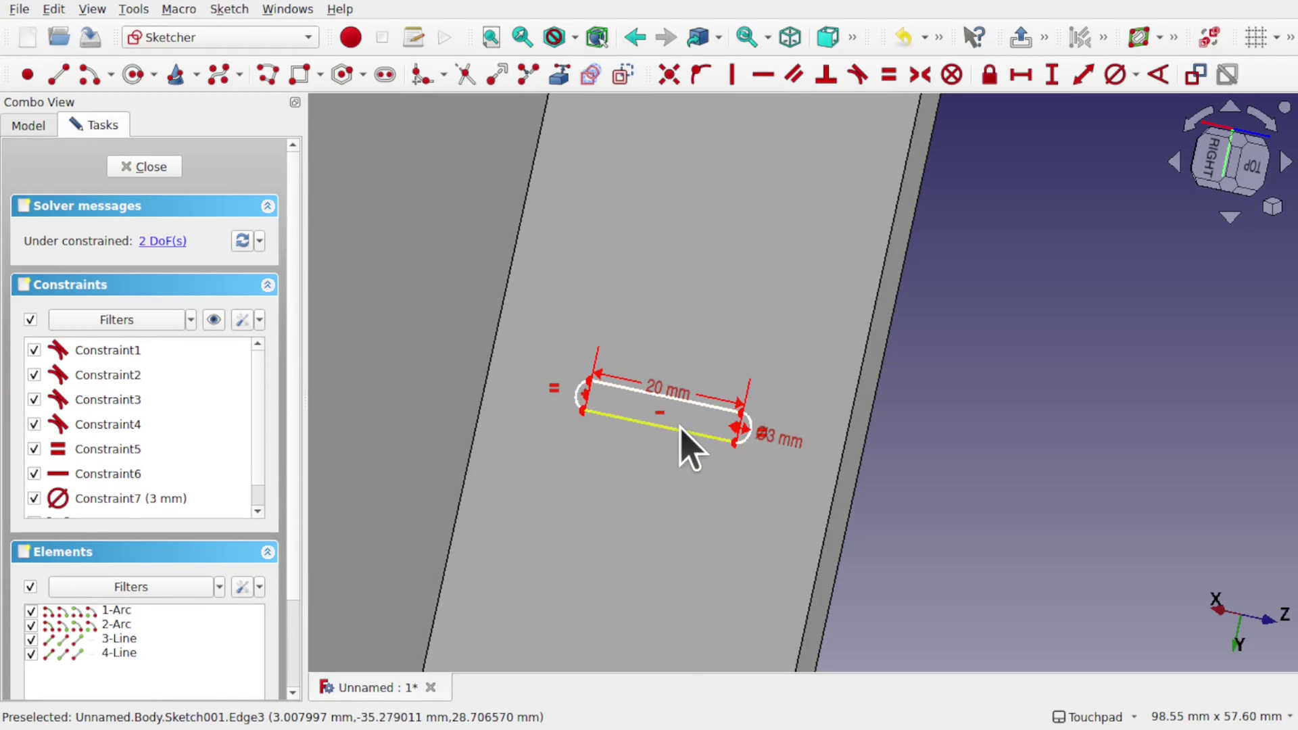
pyautogui.scroll(-5, 683, 433)
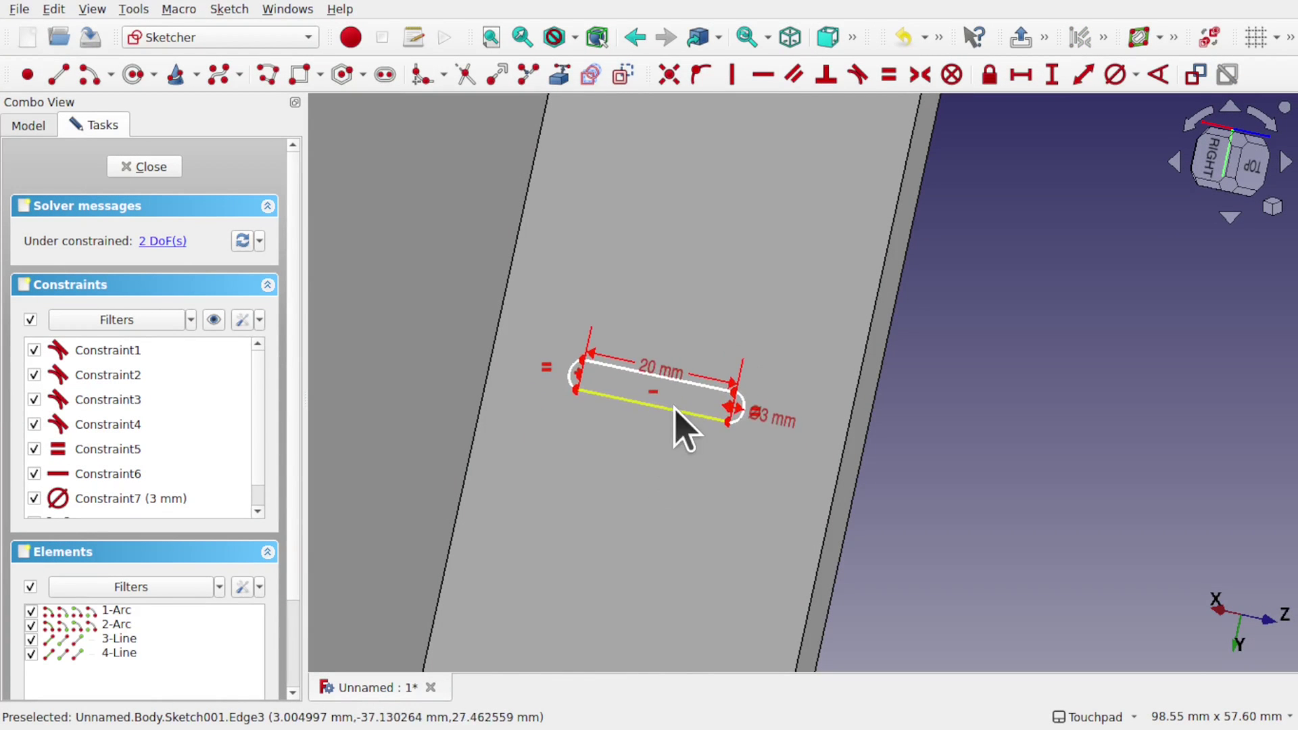
pyautogui.scroll(-3, 683, 433)
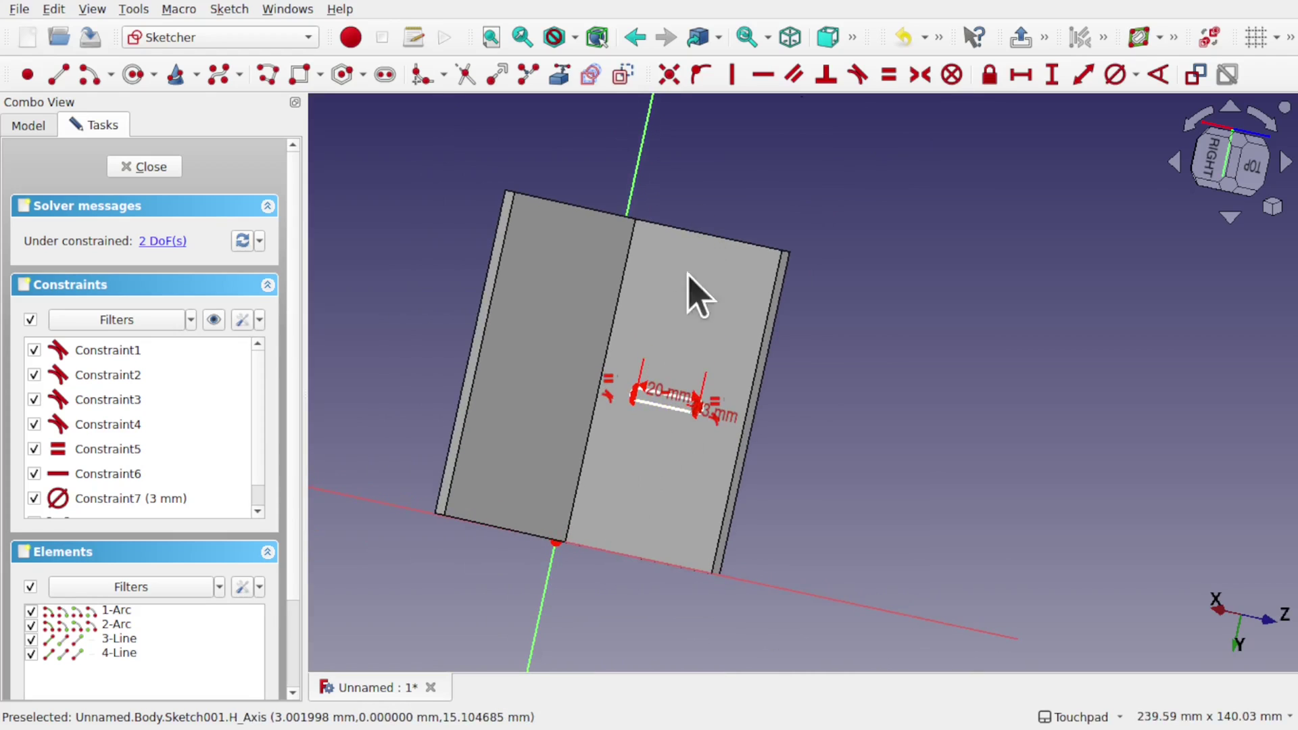
pyautogui.scroll(3, 541, 568)
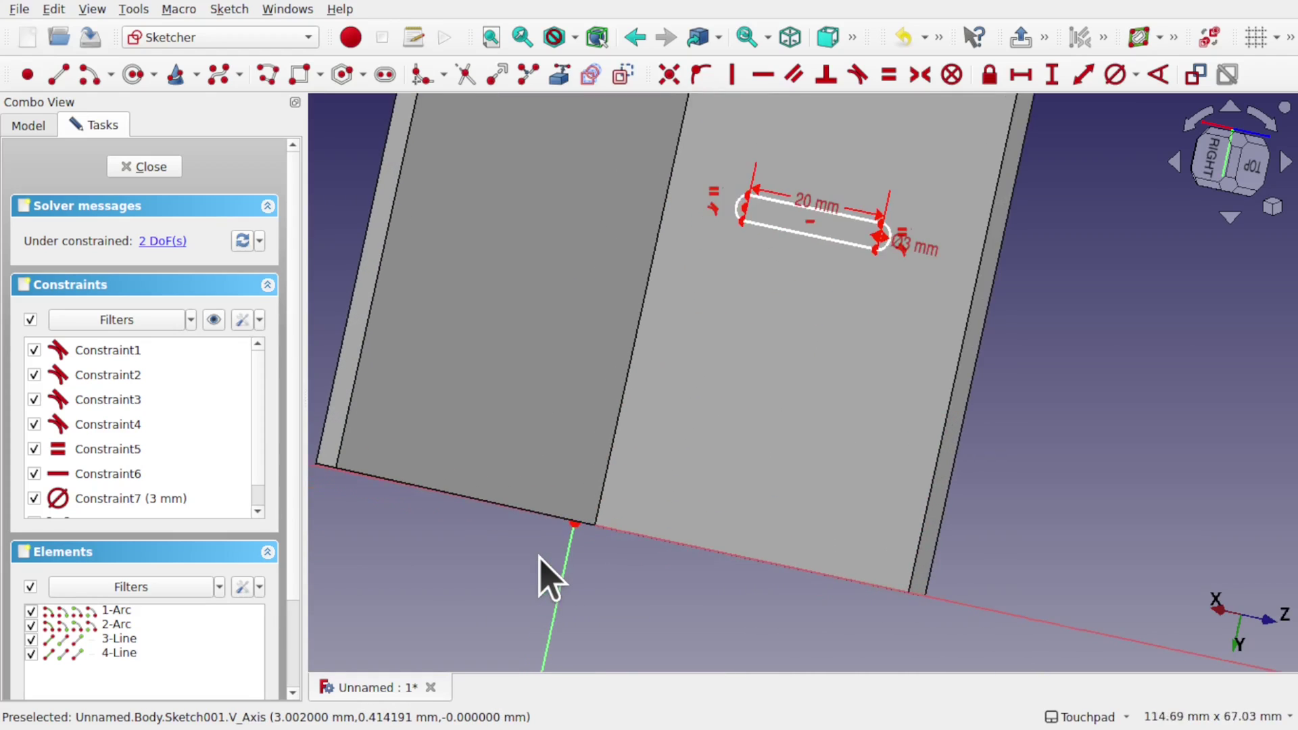
pyautogui.moveTo(561, 571)
pyautogui.mouseDown(button='middle')
pyautogui.moveTo(663, 483)
pyautogui.moveTo(507, 622)
pyautogui.moveTo(544, 573)
pyautogui.moveTo(672, 518)
pyautogui.moveTo(548, 615)
pyautogui.moveTo(531, 540)
pyautogui.moveTo(521, 603)
pyautogui.moveTo(695, 524)
pyautogui.moveTo(498, 536)
pyautogui.moveTo(855, 366)
pyautogui.moveTo(637, 498)
pyautogui.mouseUp(button='middle')
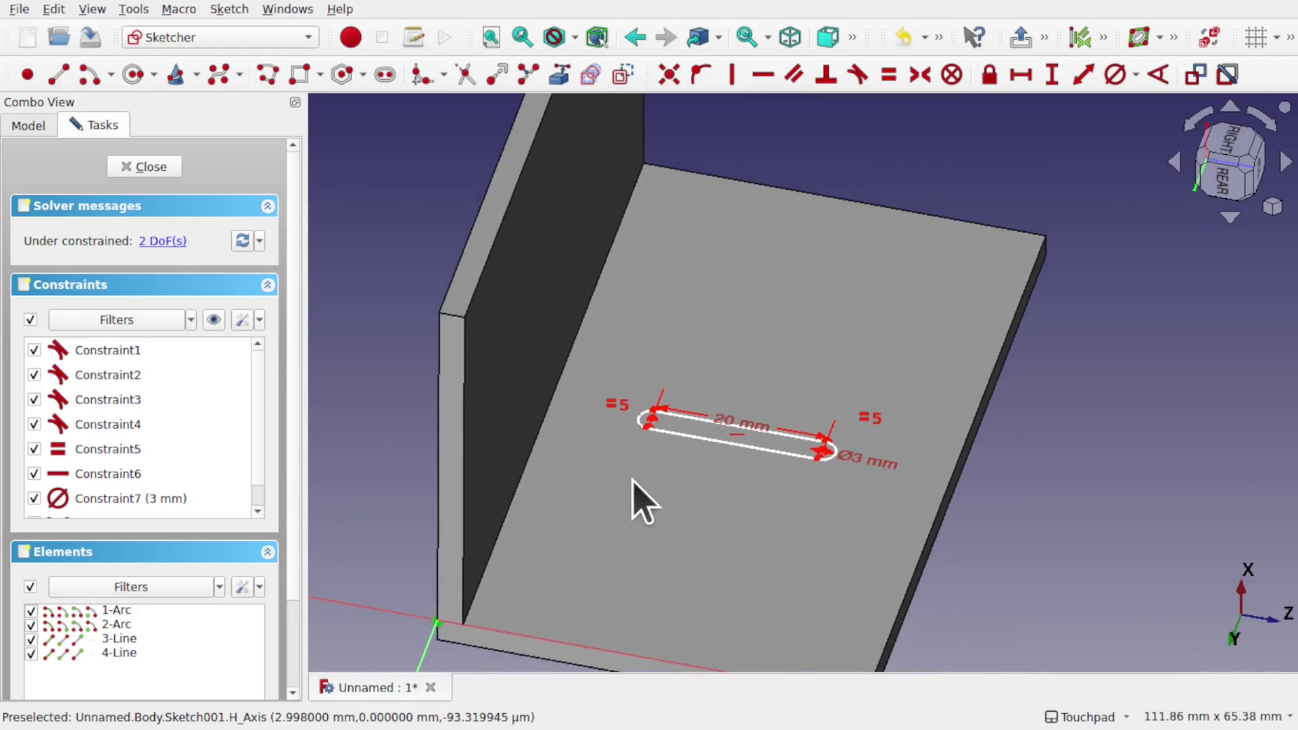
# Place the slot's end point 40 mm above the bottom edge with a vertical distance
pyautogui.click(650, 420)
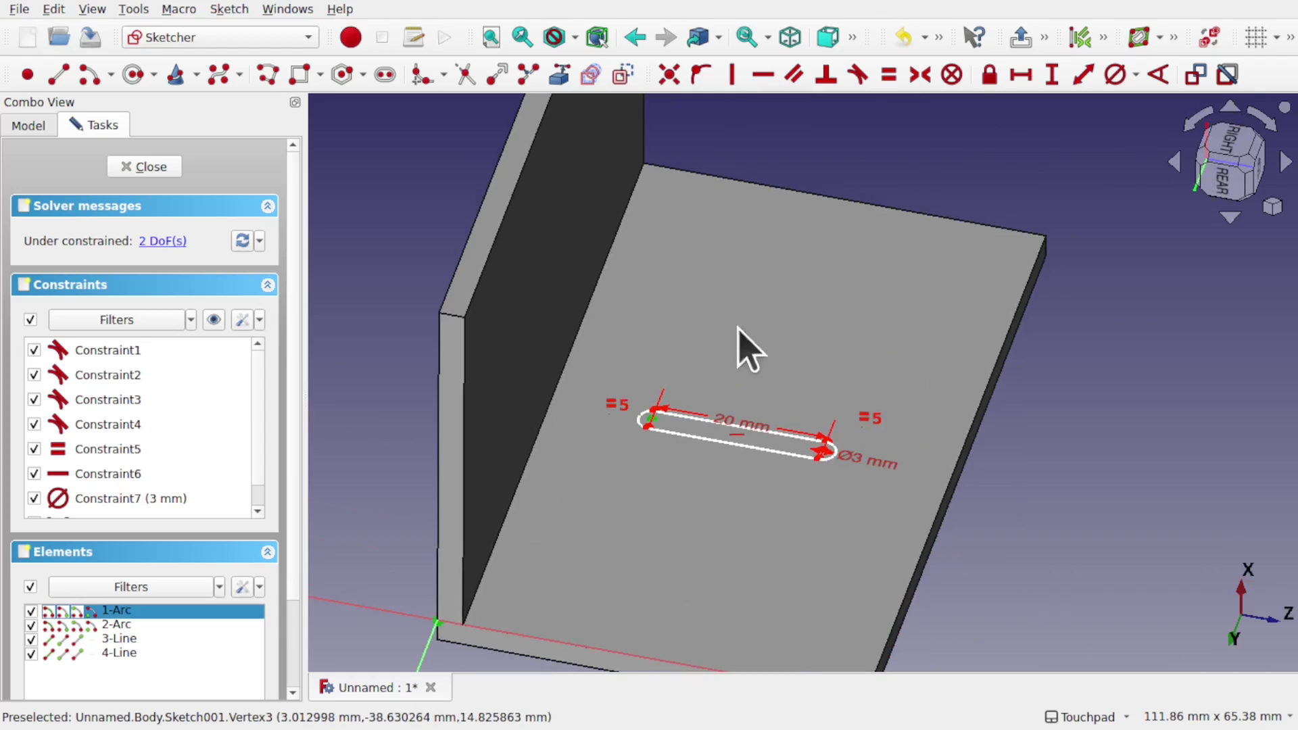
pyautogui.click(1051, 74)
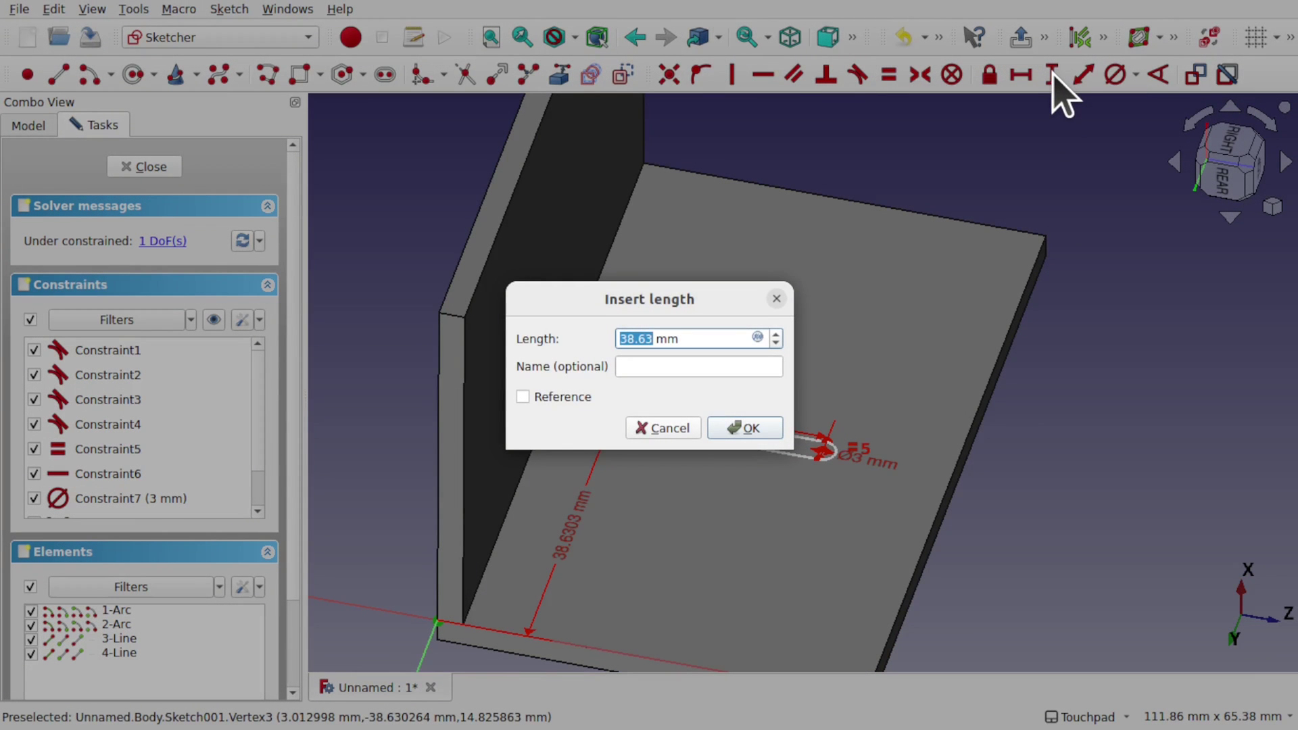
pyautogui.press('Return')
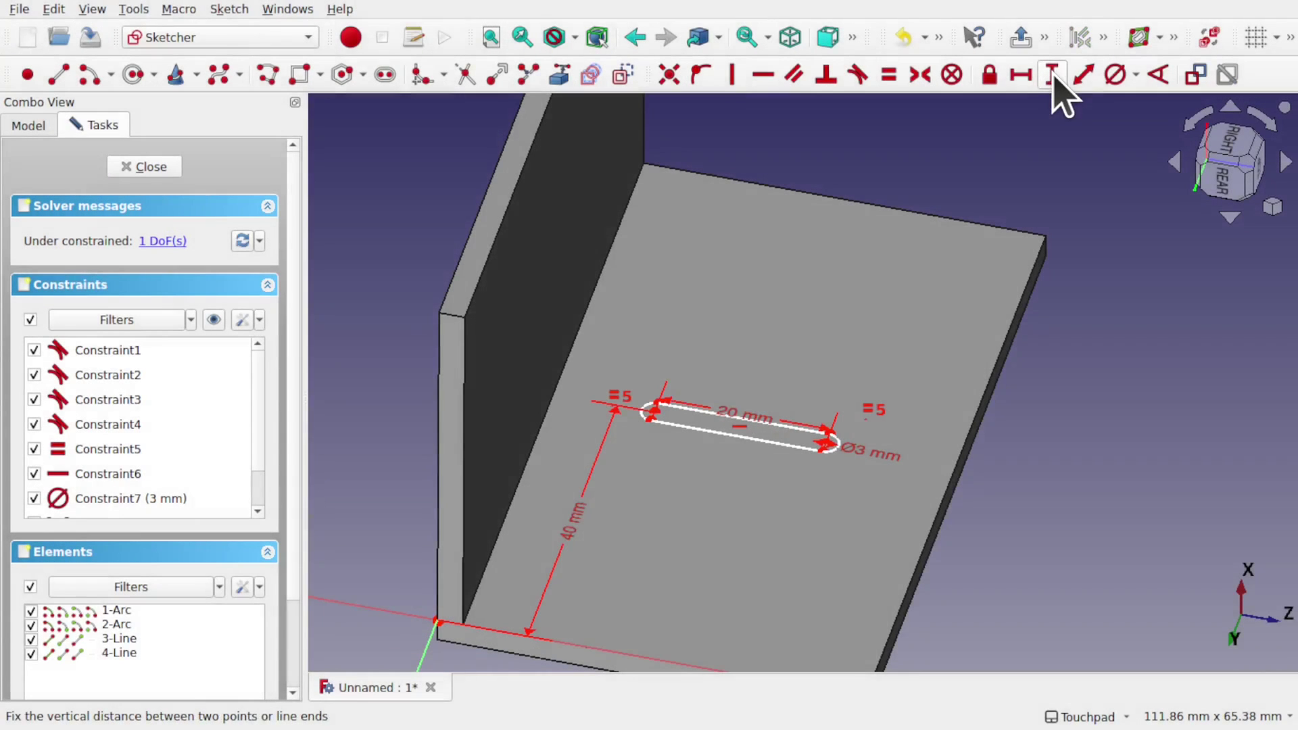
# Turn on Sketch View section to hide the geometry in front of the sketch
pyautogui.click(655, 411)
pyautogui.moveTo(656, 413); pyautogui.dragTo(677, 360, button='middle')
pyautogui.click(233, 9)
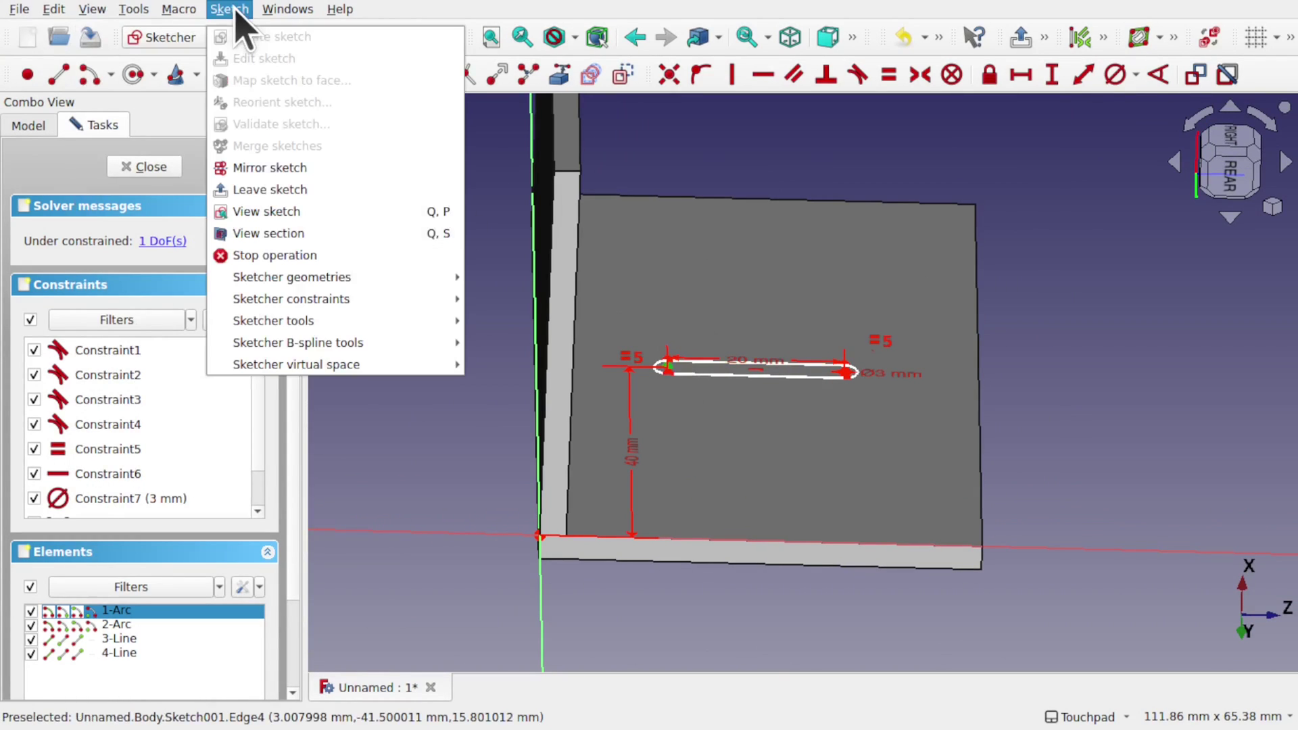
pyautogui.click(298, 234)
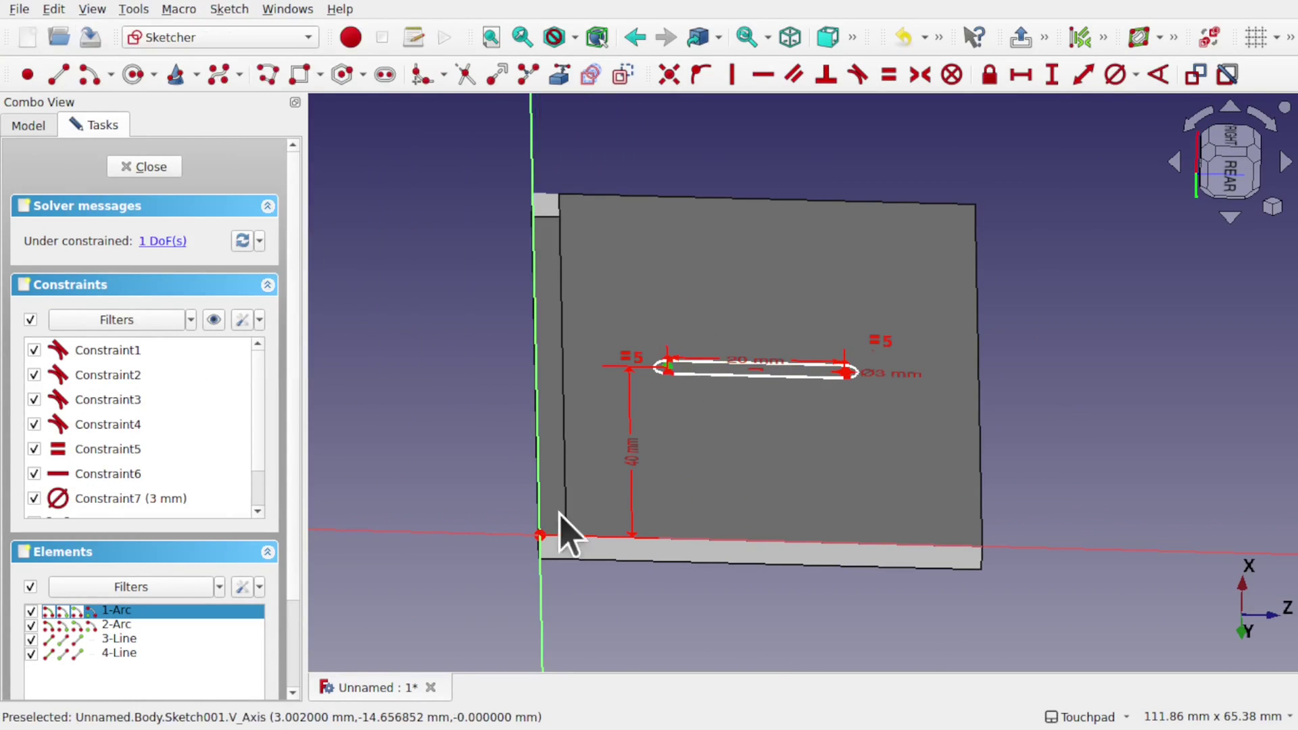
pyautogui.moveTo(565, 530); pyautogui.dragTo(606, 514, button='middle')
pyautogui.scroll(5, 546, 561)
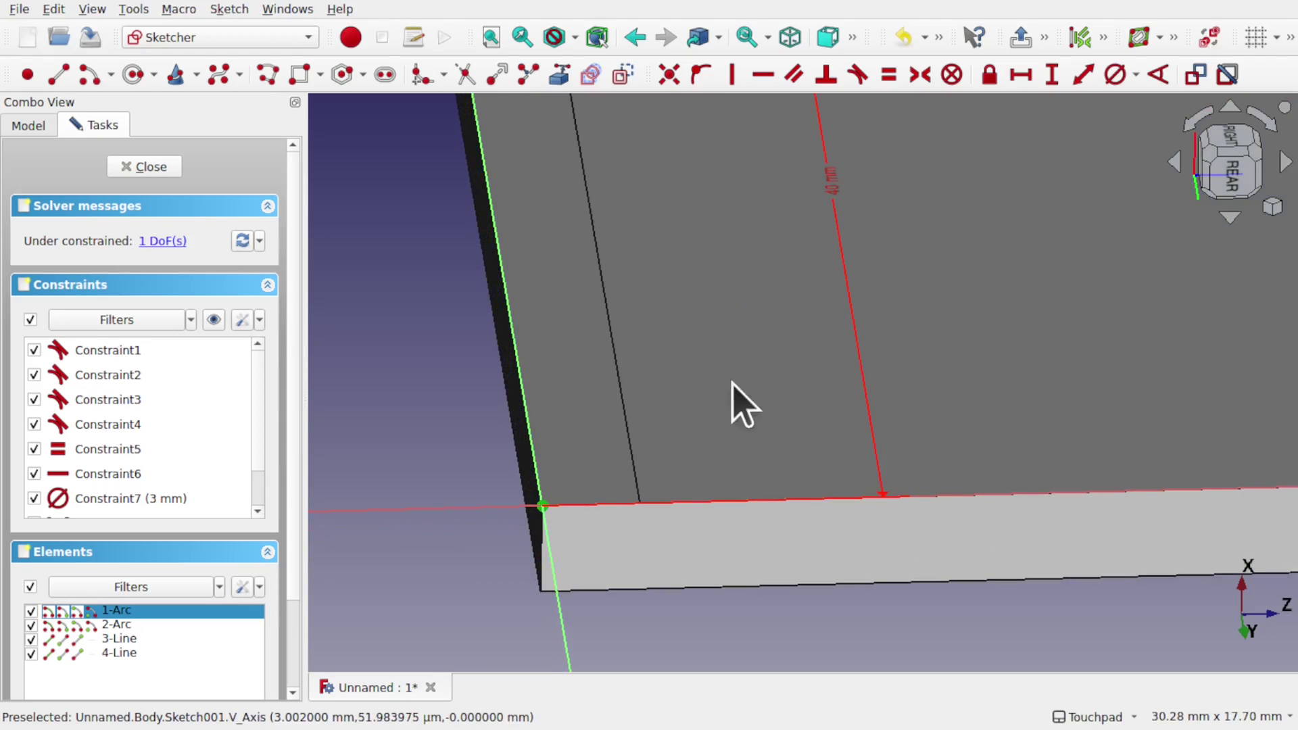
pyautogui.scroll(-5, 751, 402)
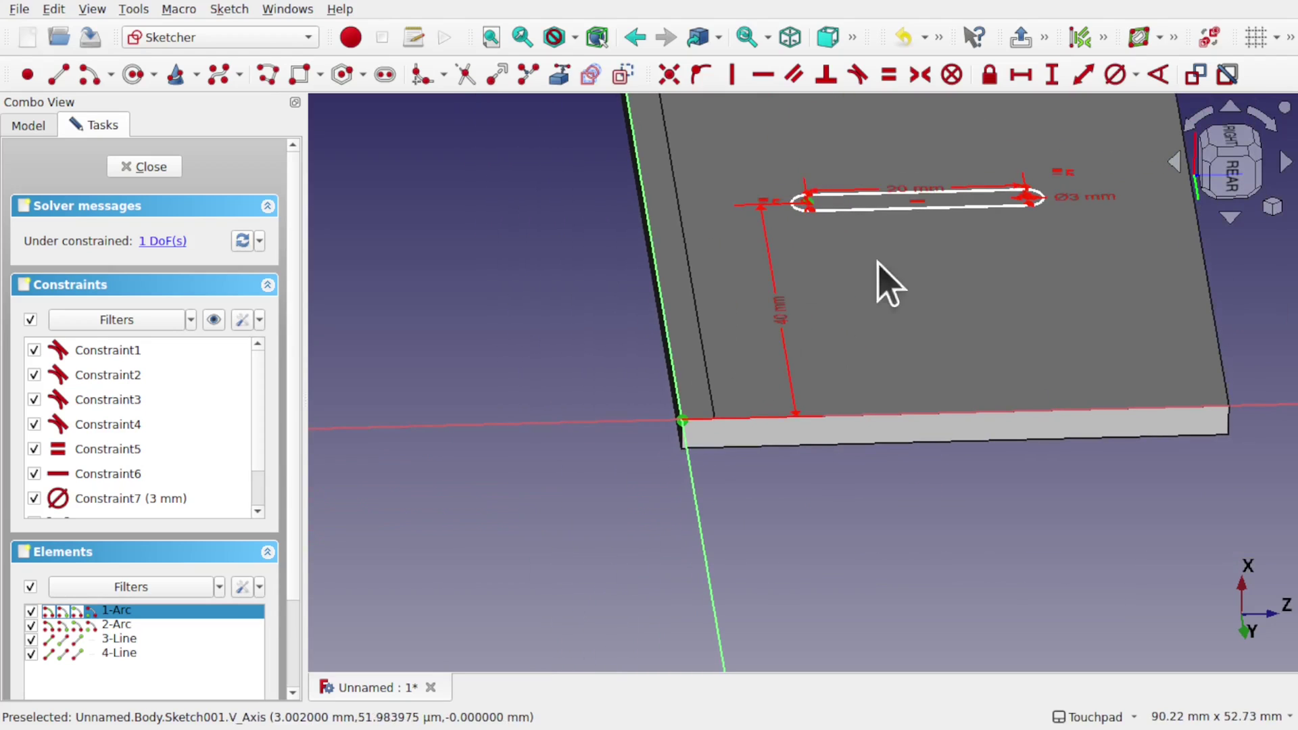
# Set the slot's horizontal distance from the side edge to 15 mm
pyautogui.click(1021, 75)
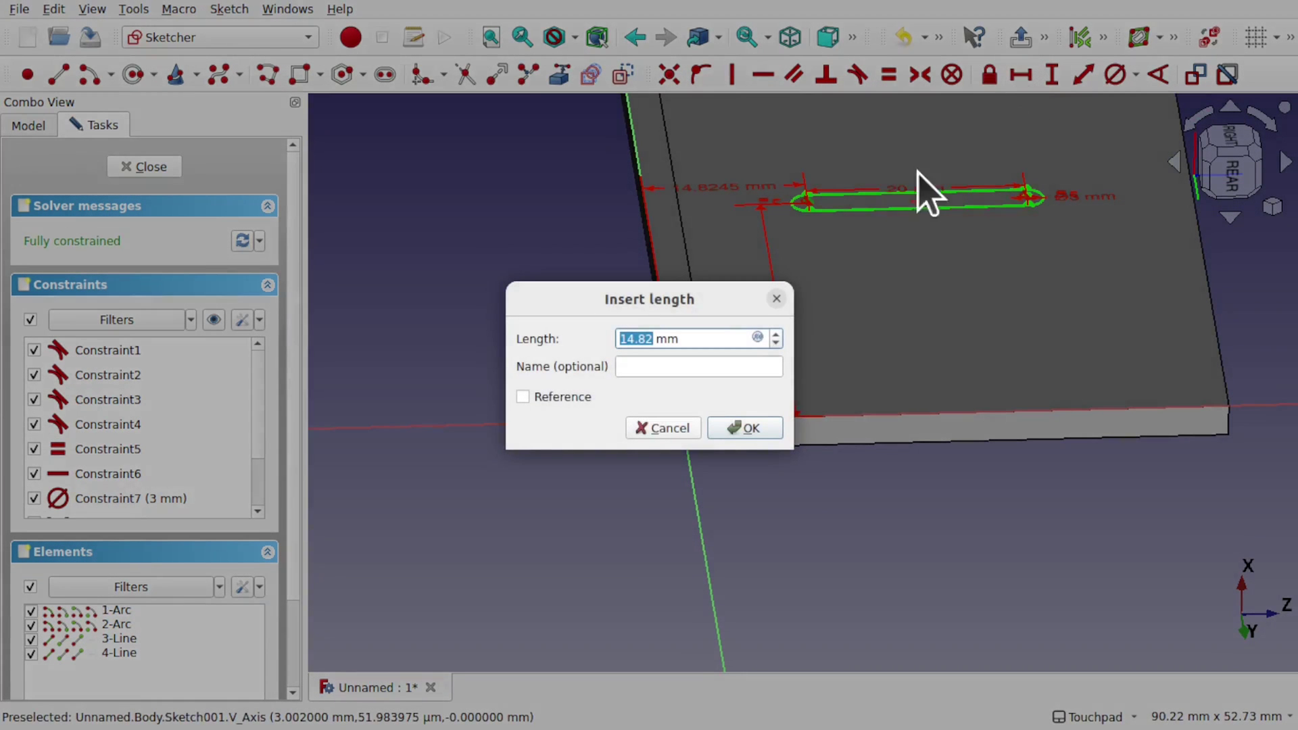
pyautogui.write('20')
pyautogui.press('Return')
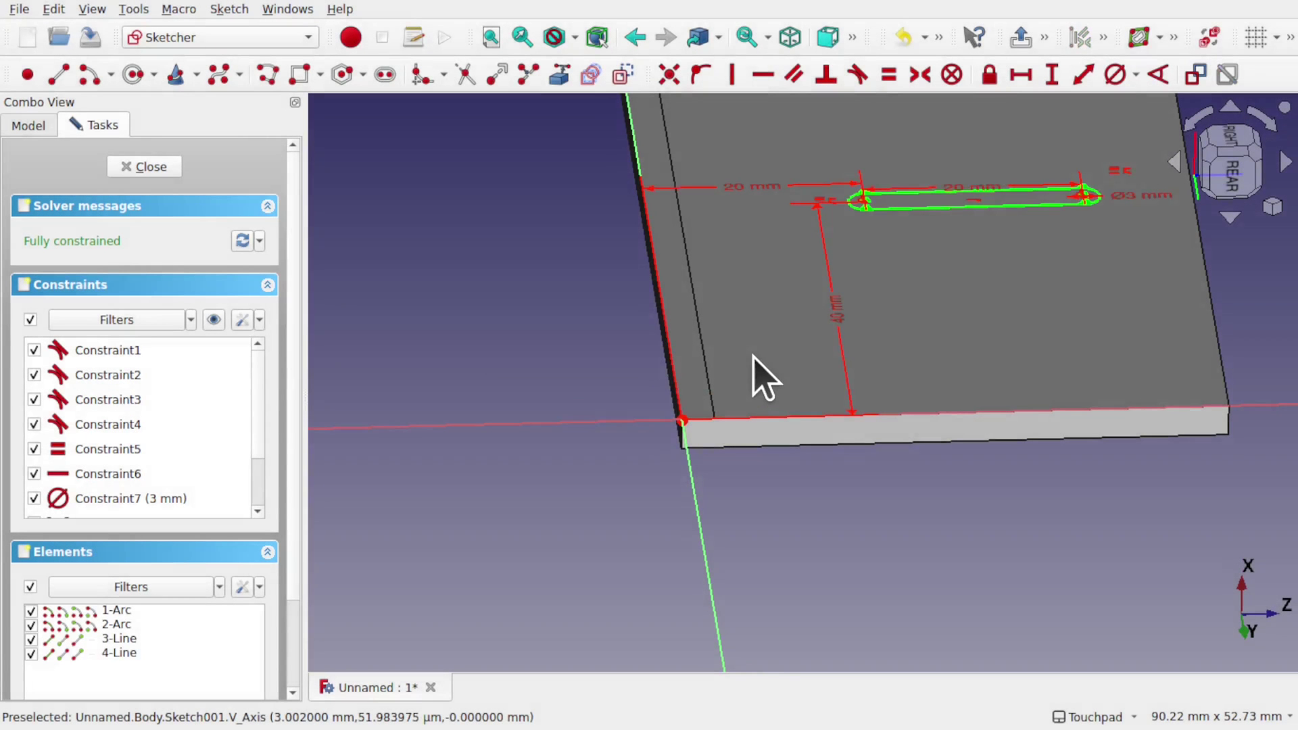
pyautogui.doubleClick(768, 181)
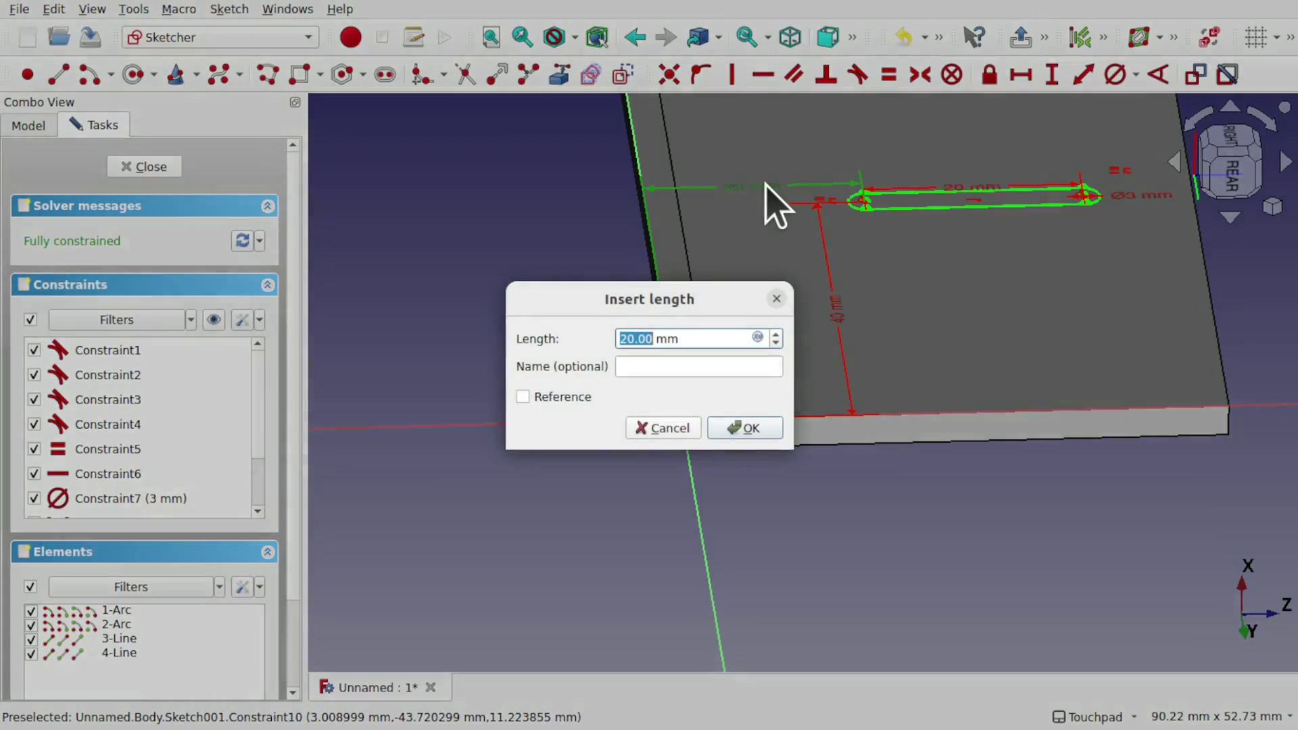
pyautogui.press('Return')
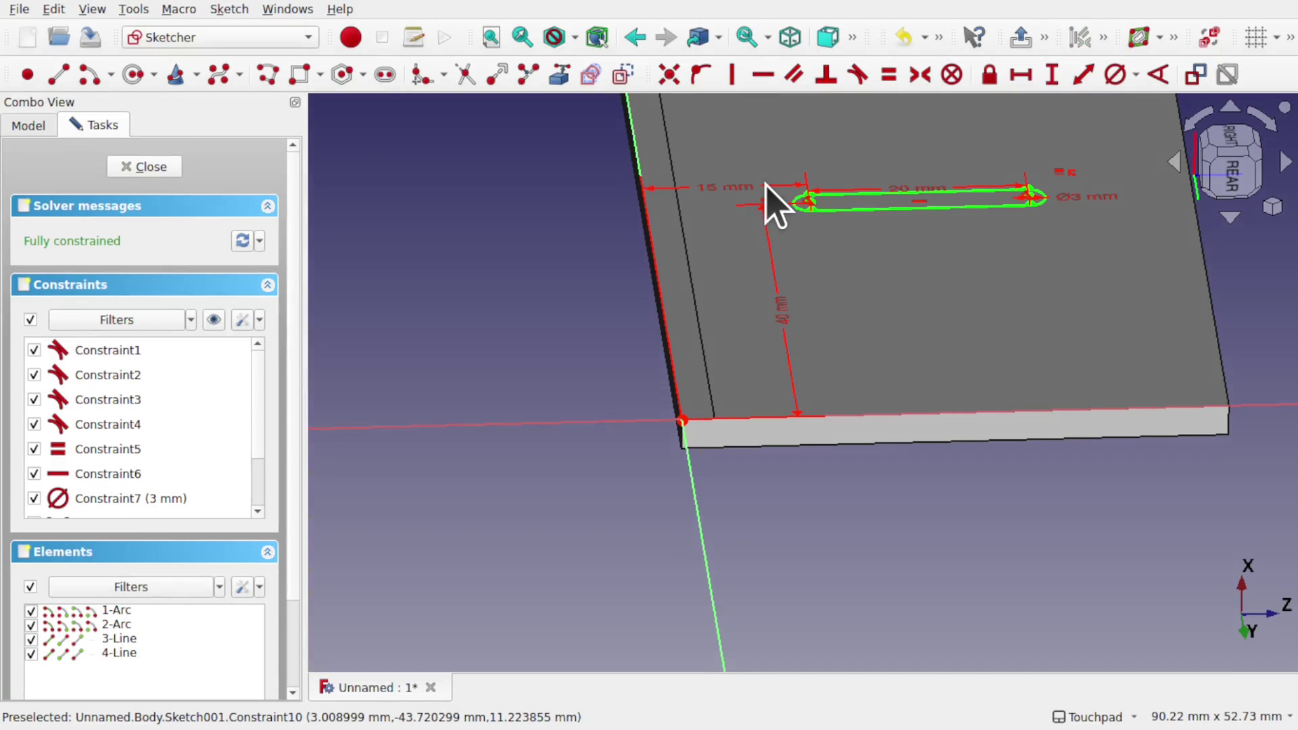
pyautogui.moveTo(778, 203)
pyautogui.keyDown('alt'); pyautogui.mouseDown()
pyautogui.moveTo(889, 241)
pyautogui.moveTo(819, 310)
pyautogui.moveTo(837, 298)
pyautogui.moveTo(854, 343)
pyautogui.moveTo(869, 307)
pyautogui.moveTo(913, 304)
pyautogui.mouseUp(); pyautogui.keyUp('alt')
pyautogui.scroll(-3, 855, 352)
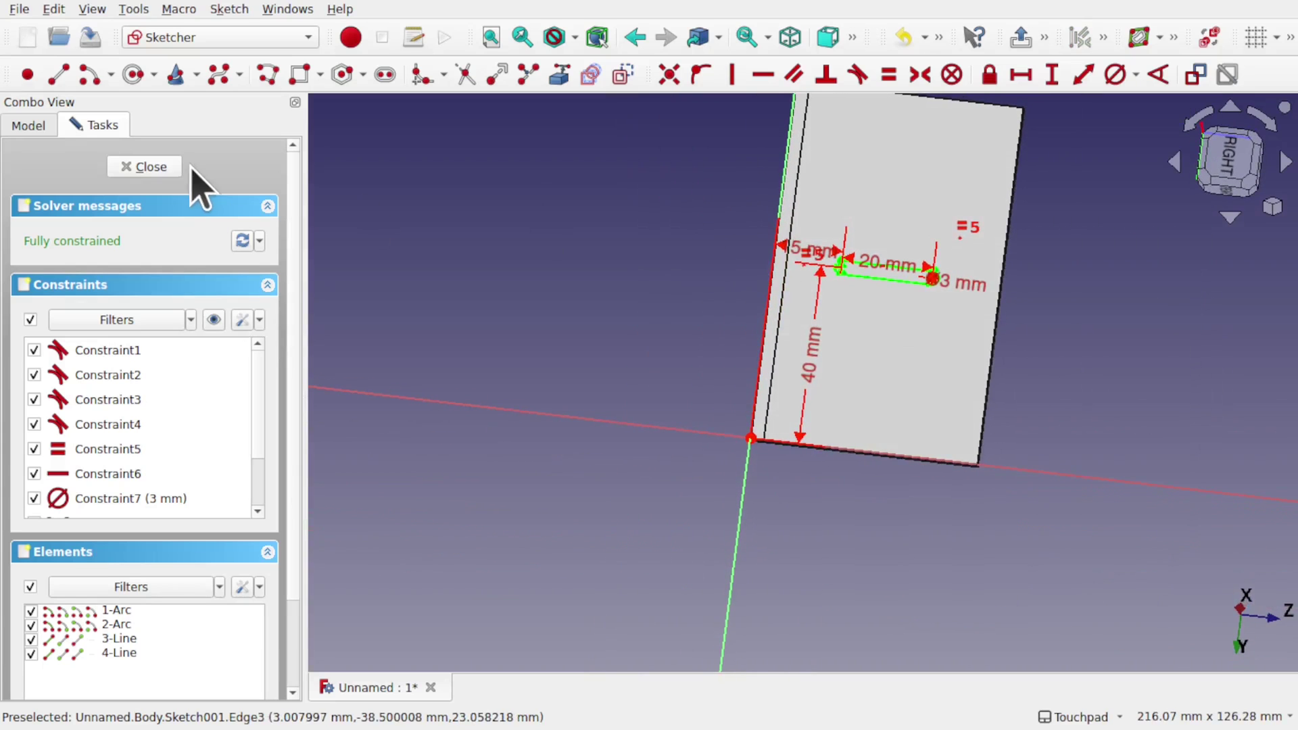
# Close the slot sketch and duplicate Sketch001 as Sketch002, leaving the Pad unchecked
pyautogui.click(165, 166)
pyautogui.keyDown('alt'); pyautogui.moveTo(718, 340); pyautogui.dragTo(760, 351); pyautogui.keyUp('alt')
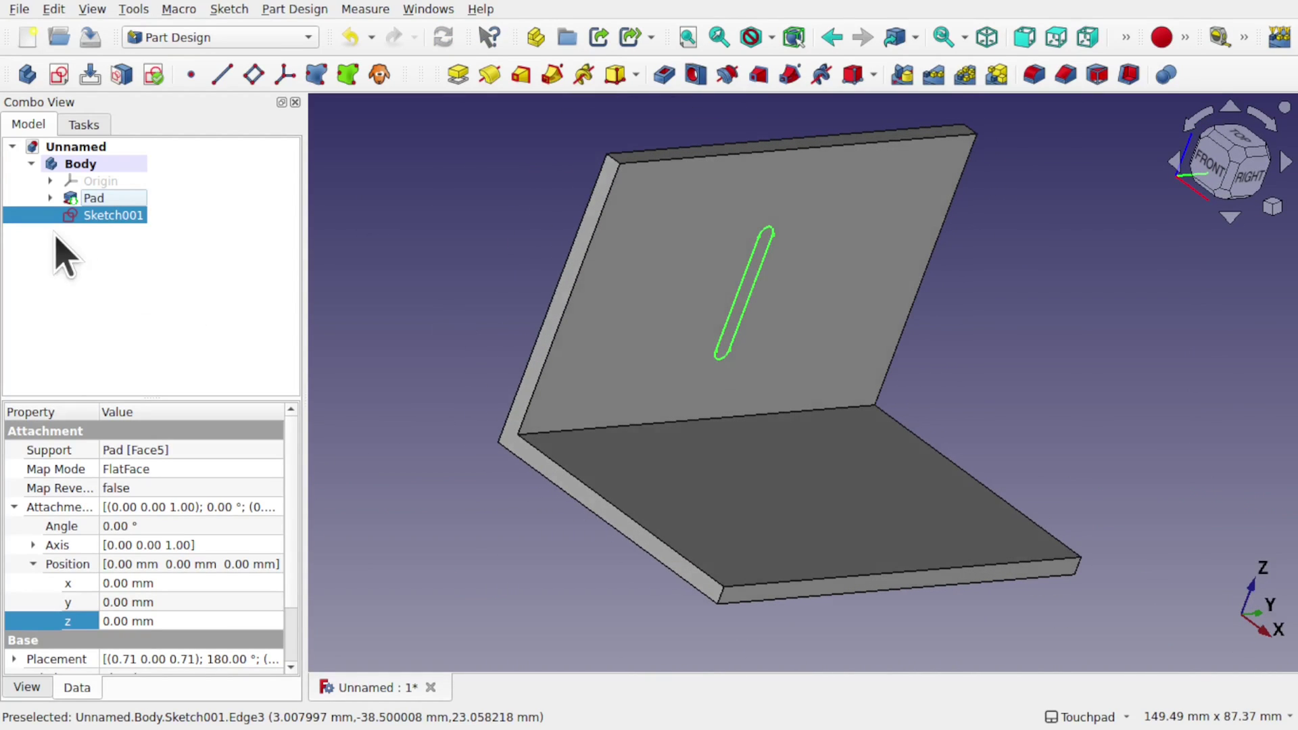
pyautogui.click(54, 9)
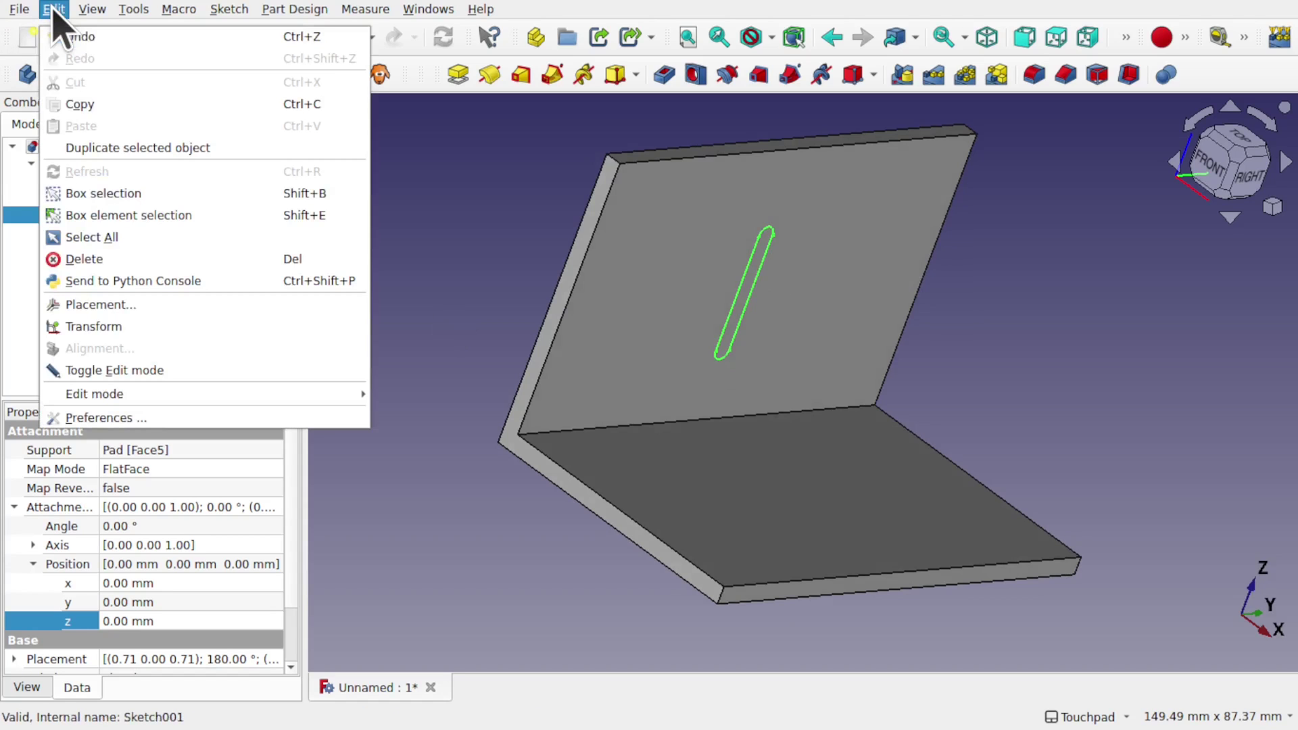
pyautogui.click(145, 149)
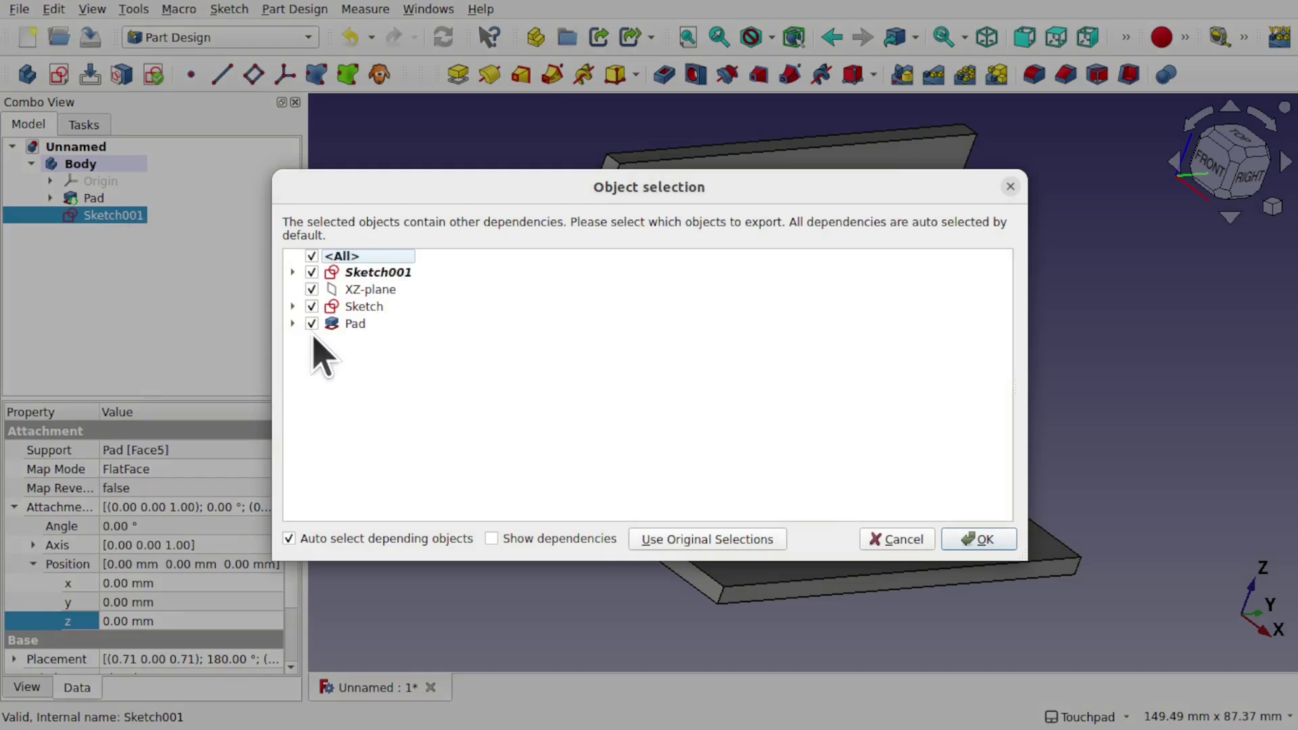
pyautogui.click(311, 324)
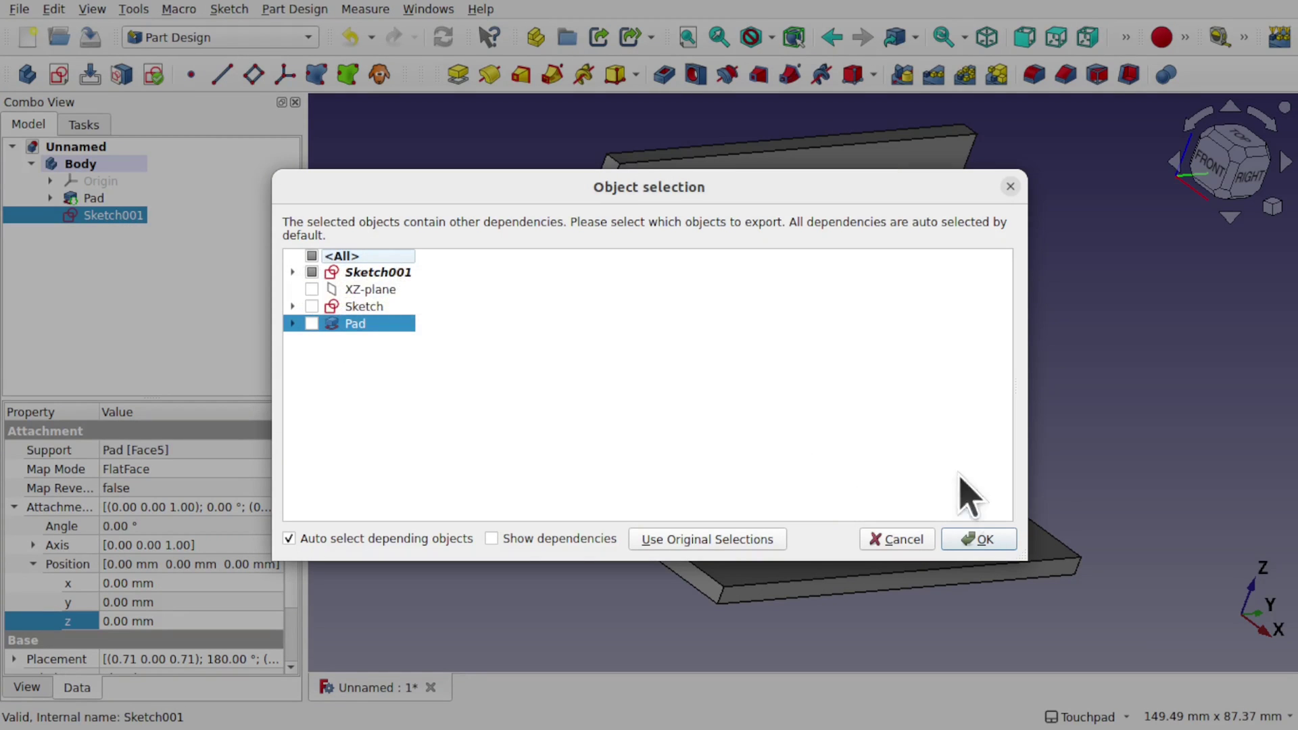
pyautogui.click(973, 539)
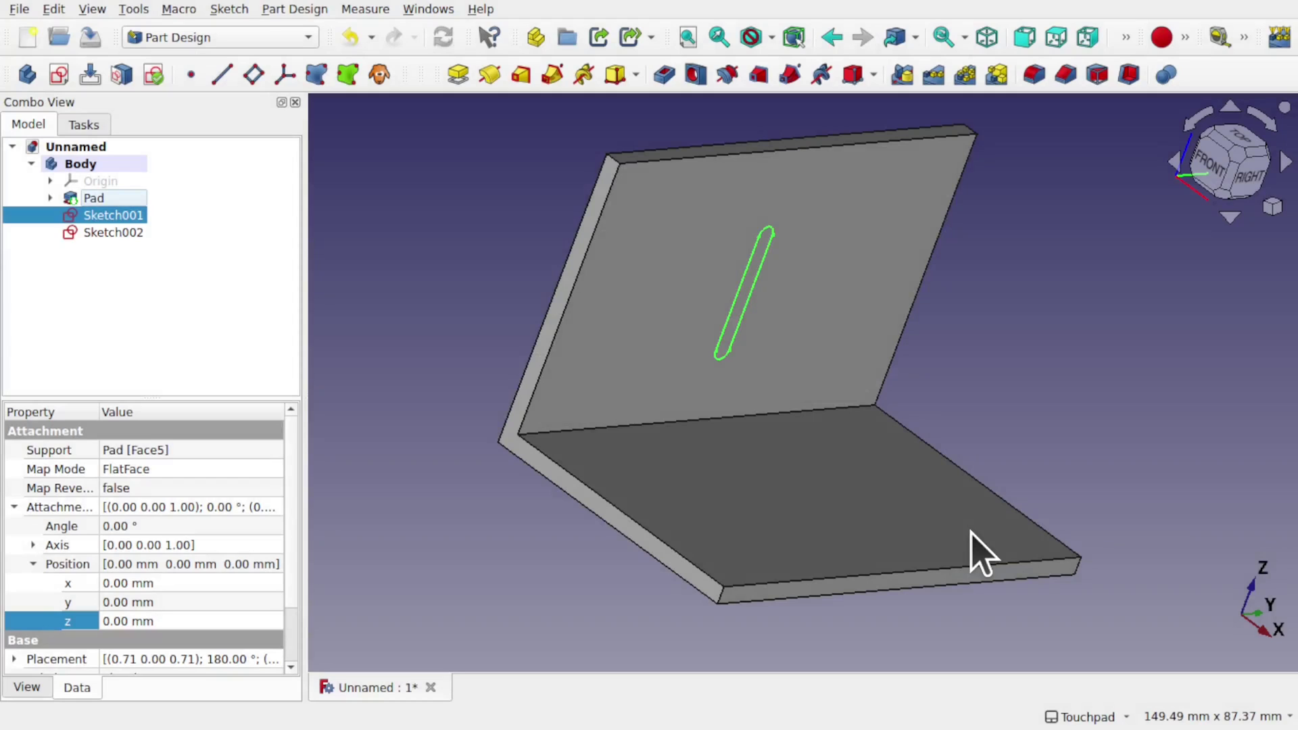
pyautogui.click(123, 234)
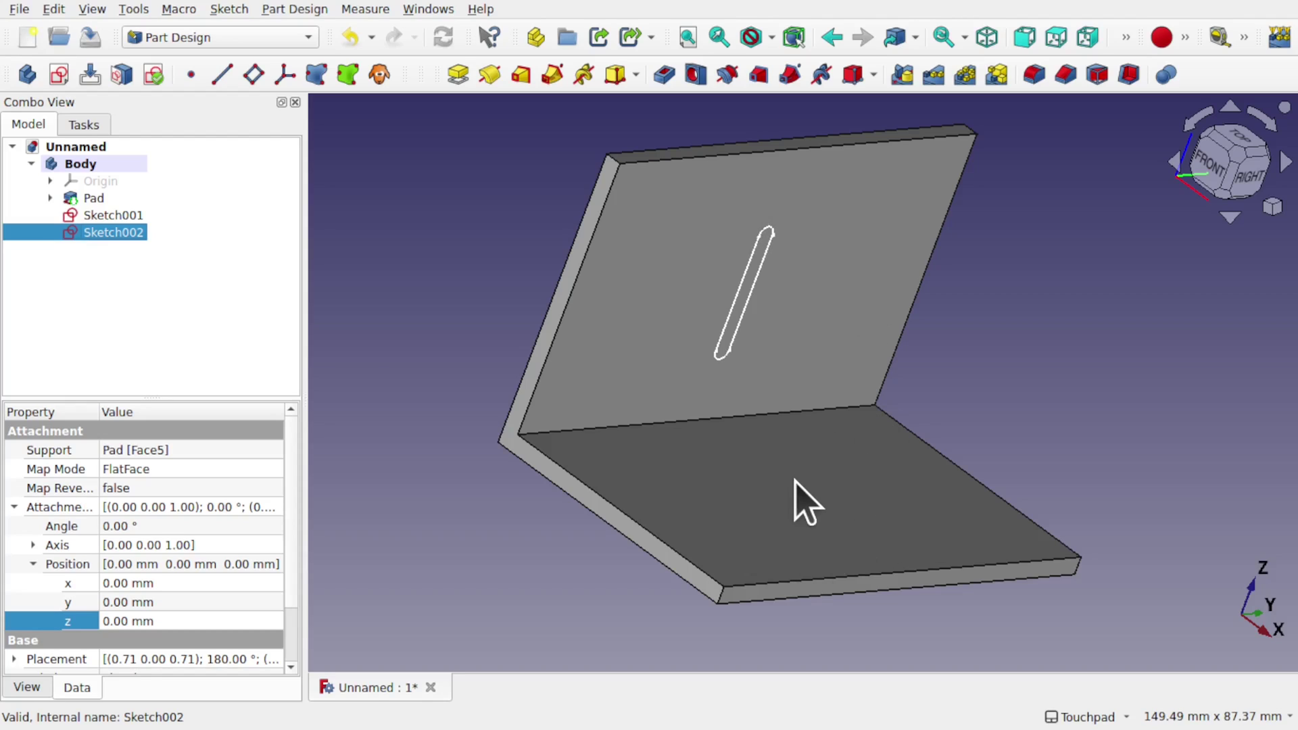
pyautogui.click(238, 450)
pyautogui.click(274, 450)
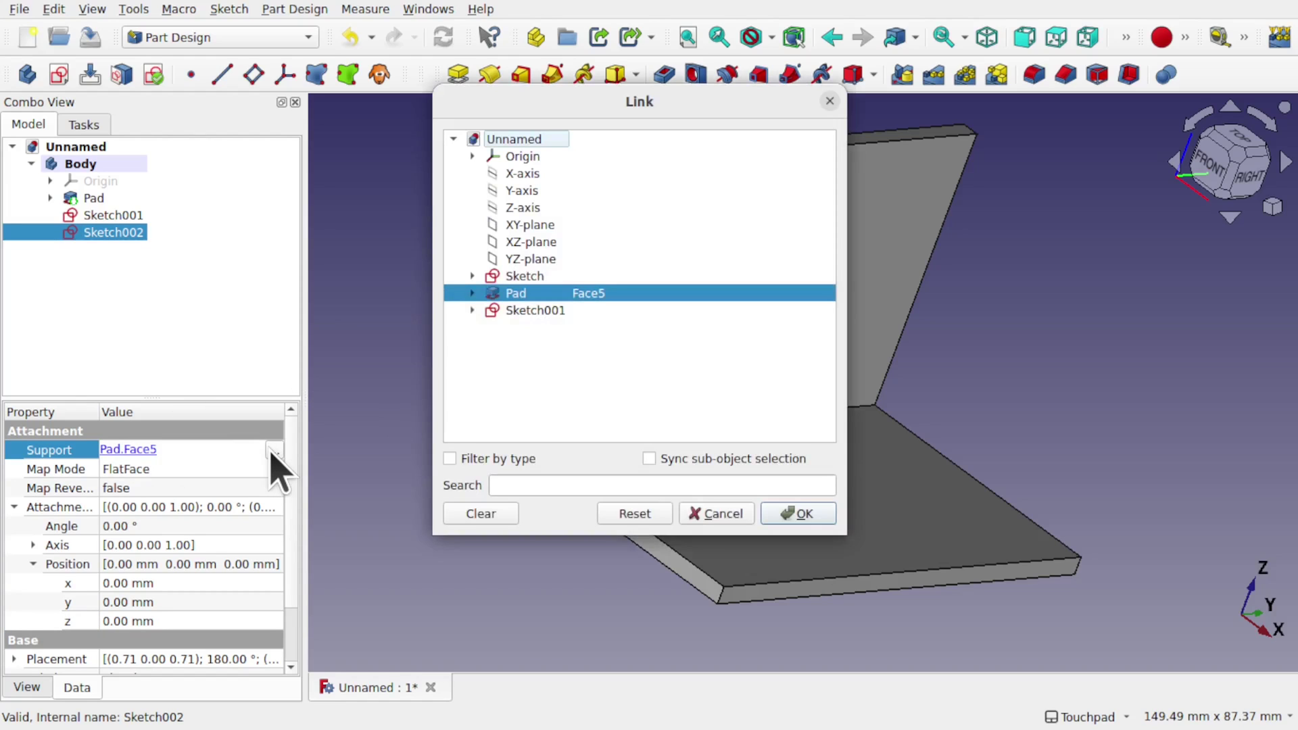
pyautogui.click(730, 515)
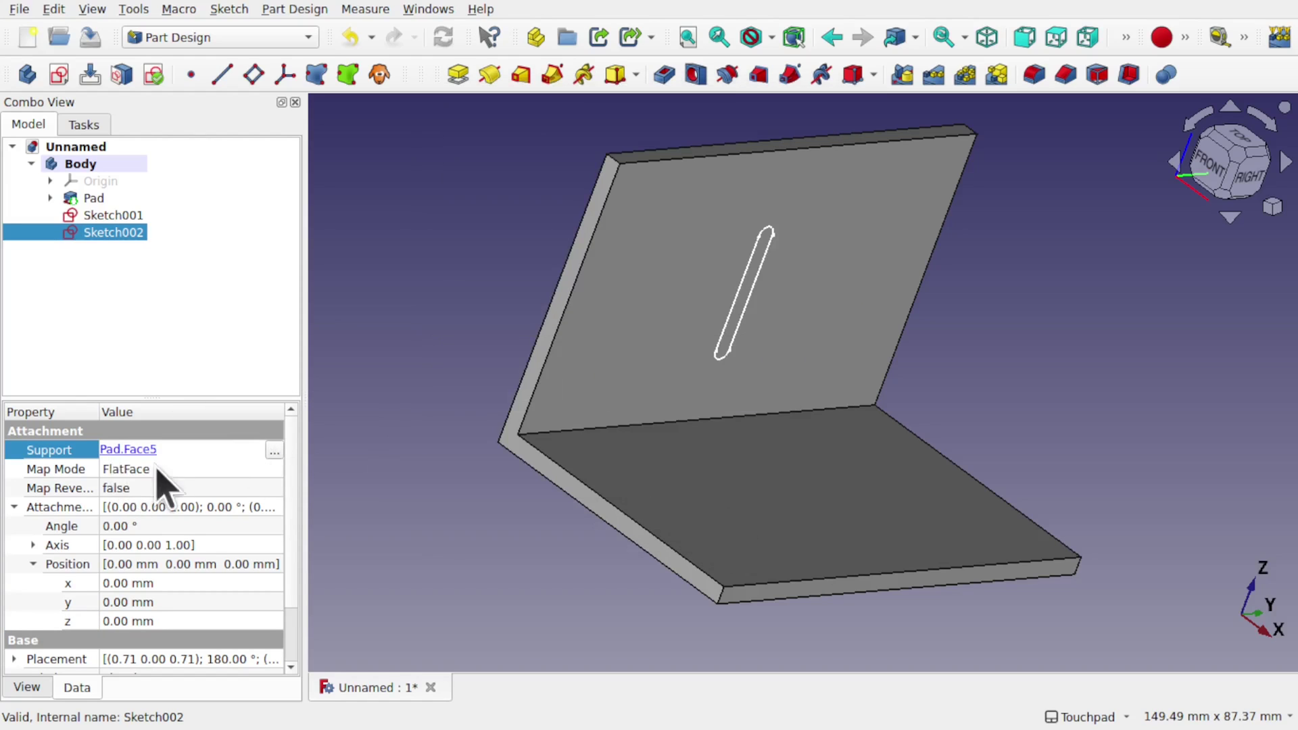
pyautogui.click(232, 470)
pyautogui.click(274, 469)
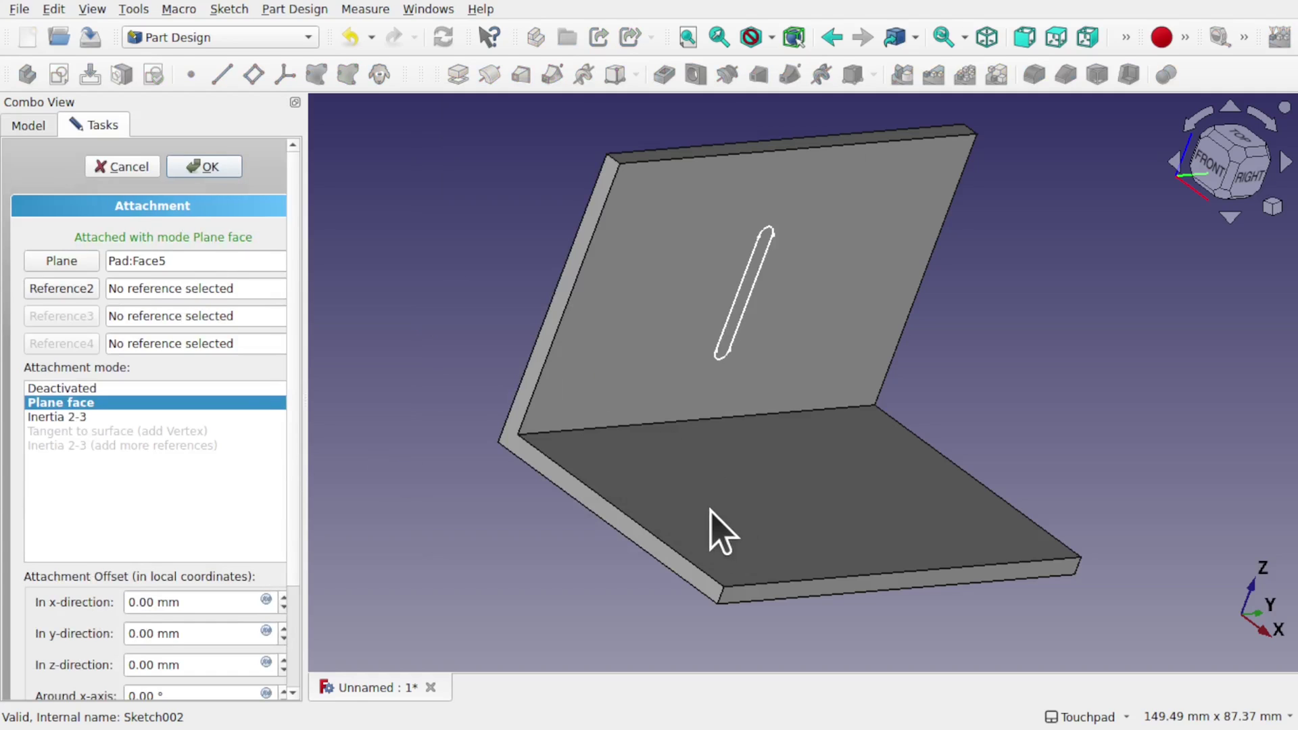
pyautogui.click(121, 167)
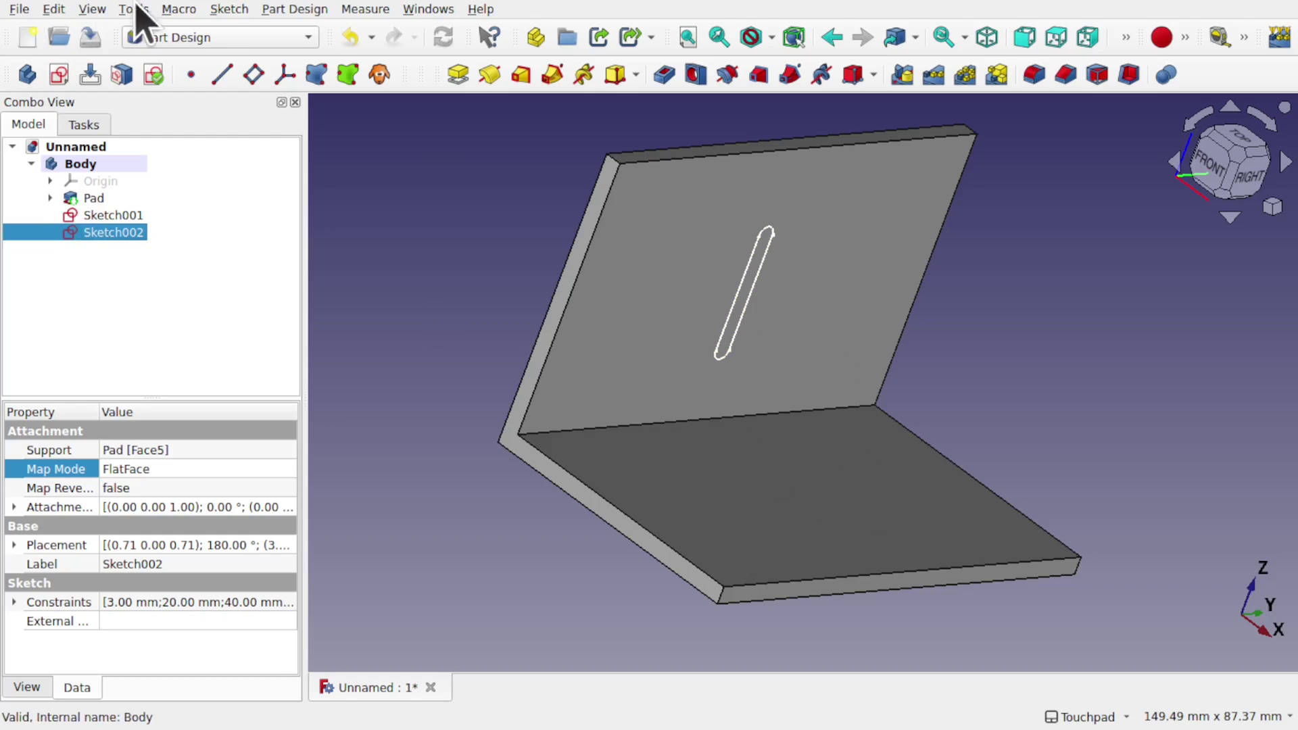
# Reorient Sketch002 onto the XY-Plane, detaching it from the face, then close it
pyautogui.click(229, 10)
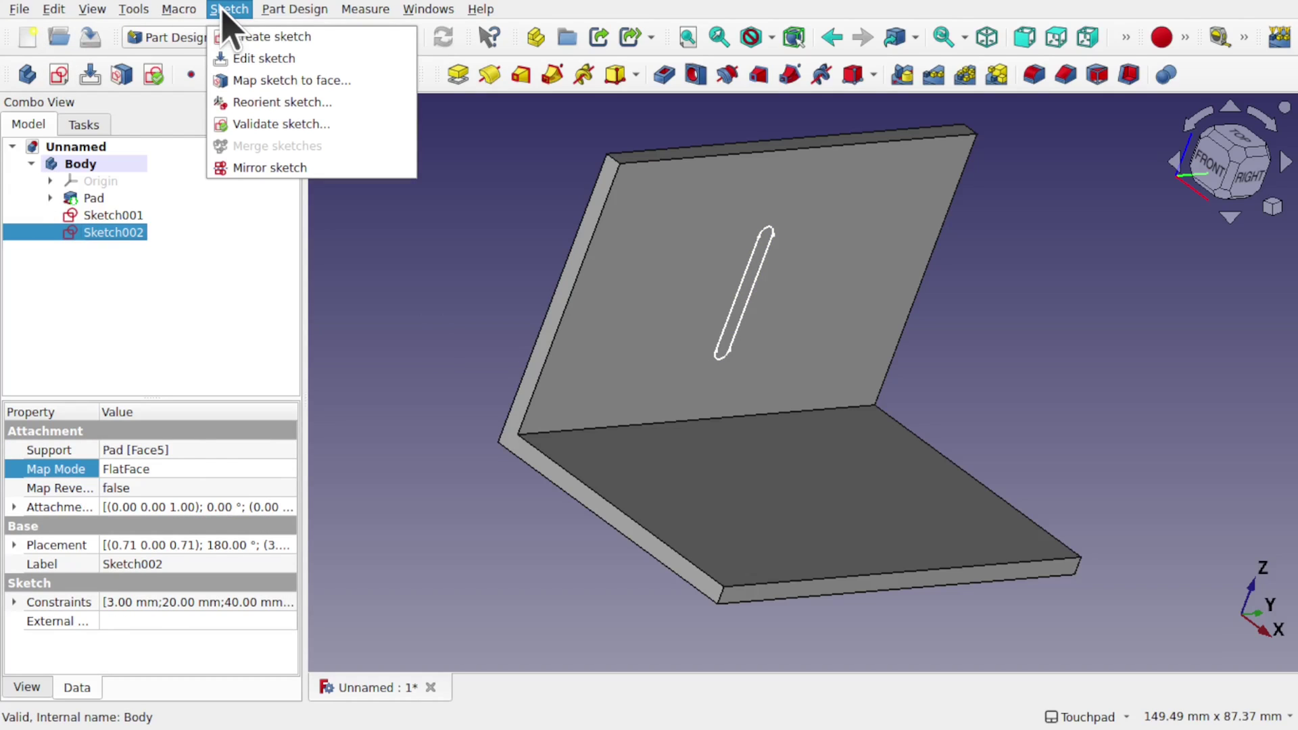
pyautogui.click(248, 108)
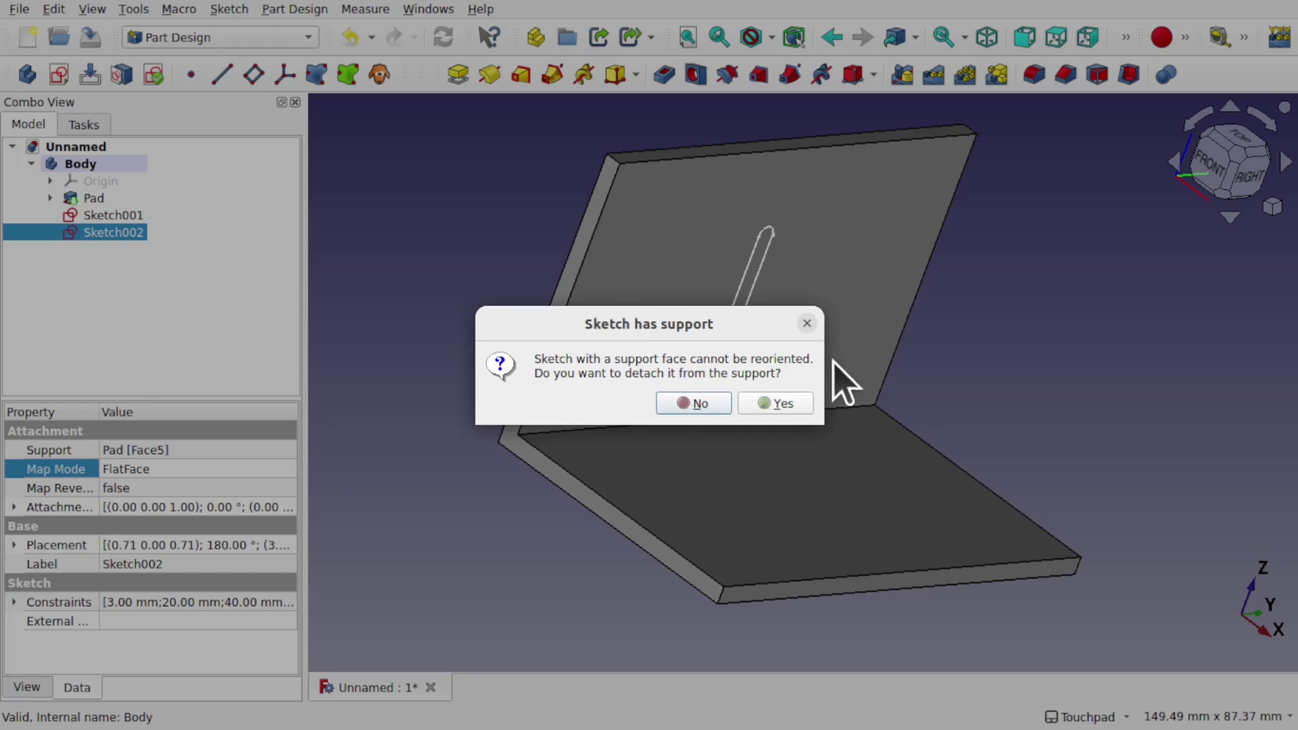
pyautogui.click(786, 404)
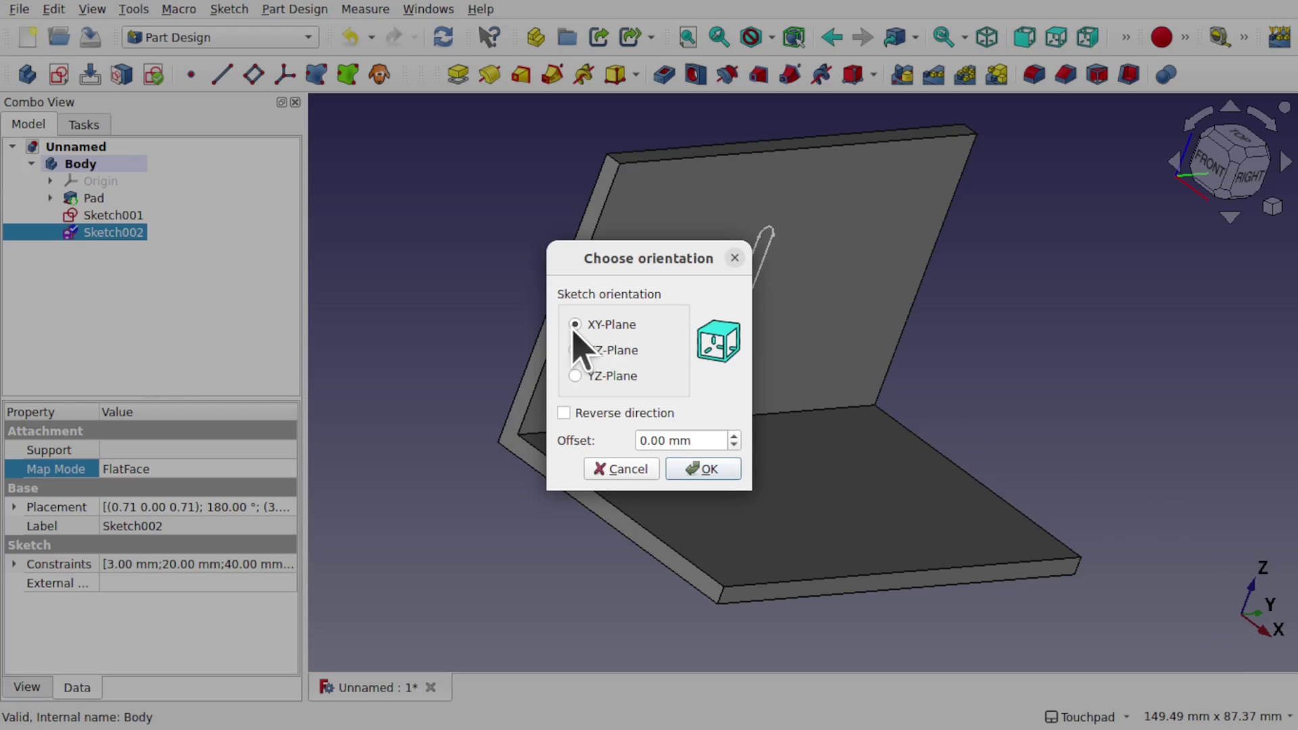
pyautogui.click(716, 460)
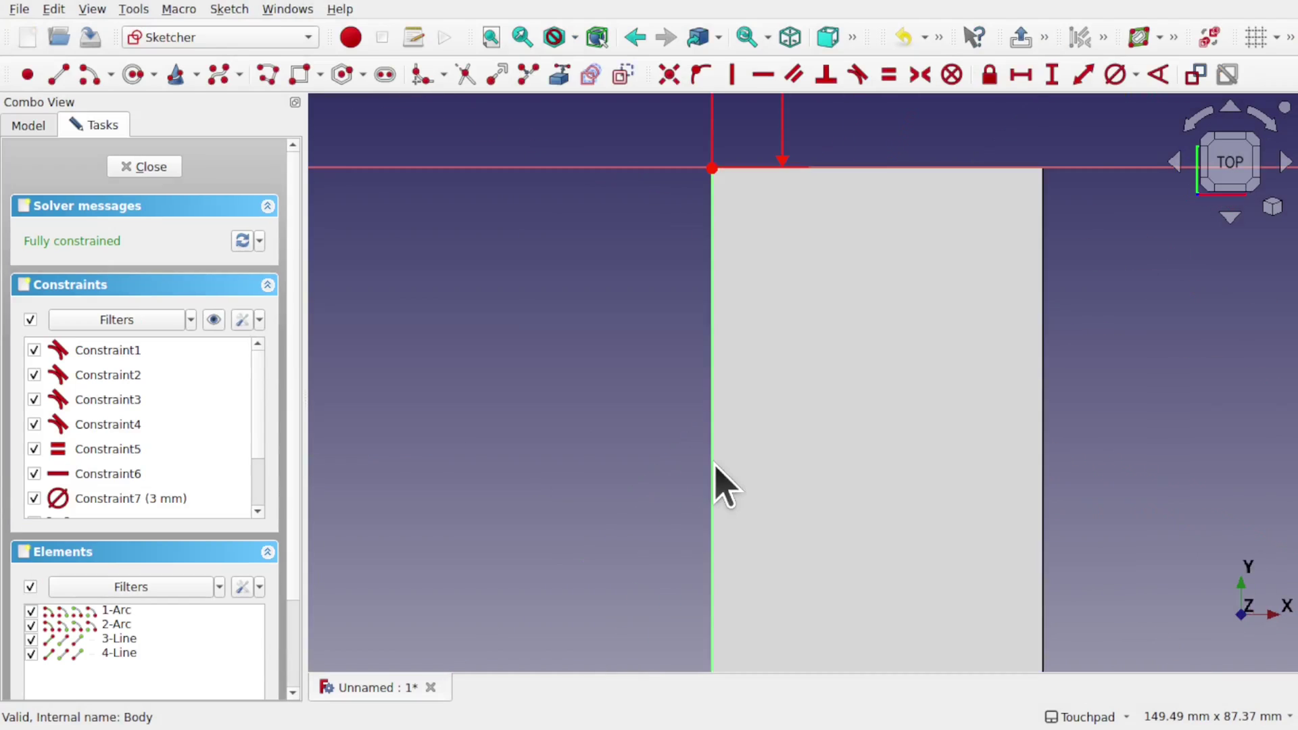
pyautogui.moveTo(715, 468)
pyautogui.keyDown('alt'); pyautogui.mouseDown()
pyautogui.moveTo(849, 377)
pyautogui.moveTo(965, 240)
pyautogui.moveTo(806, 318)
pyautogui.mouseUp(); pyautogui.keyUp('alt')
pyautogui.scroll(-5, 801, 342)
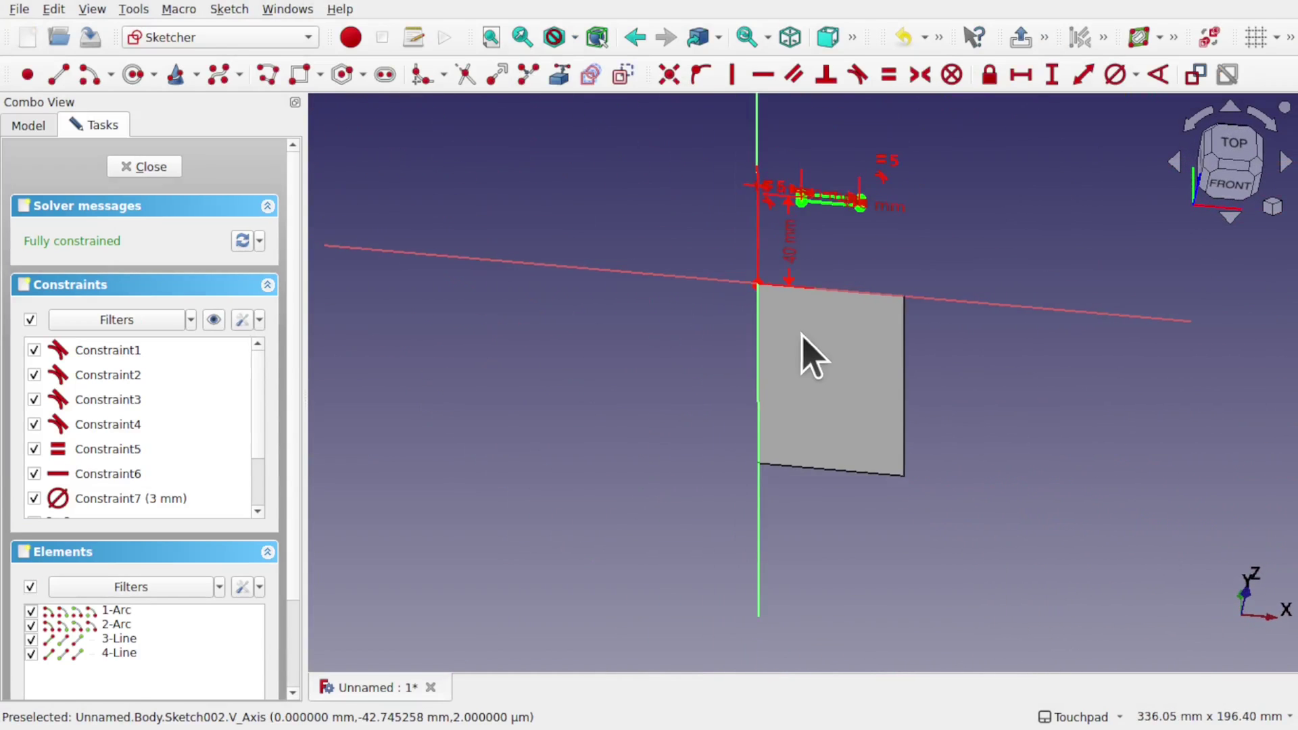
pyautogui.click(127, 170)
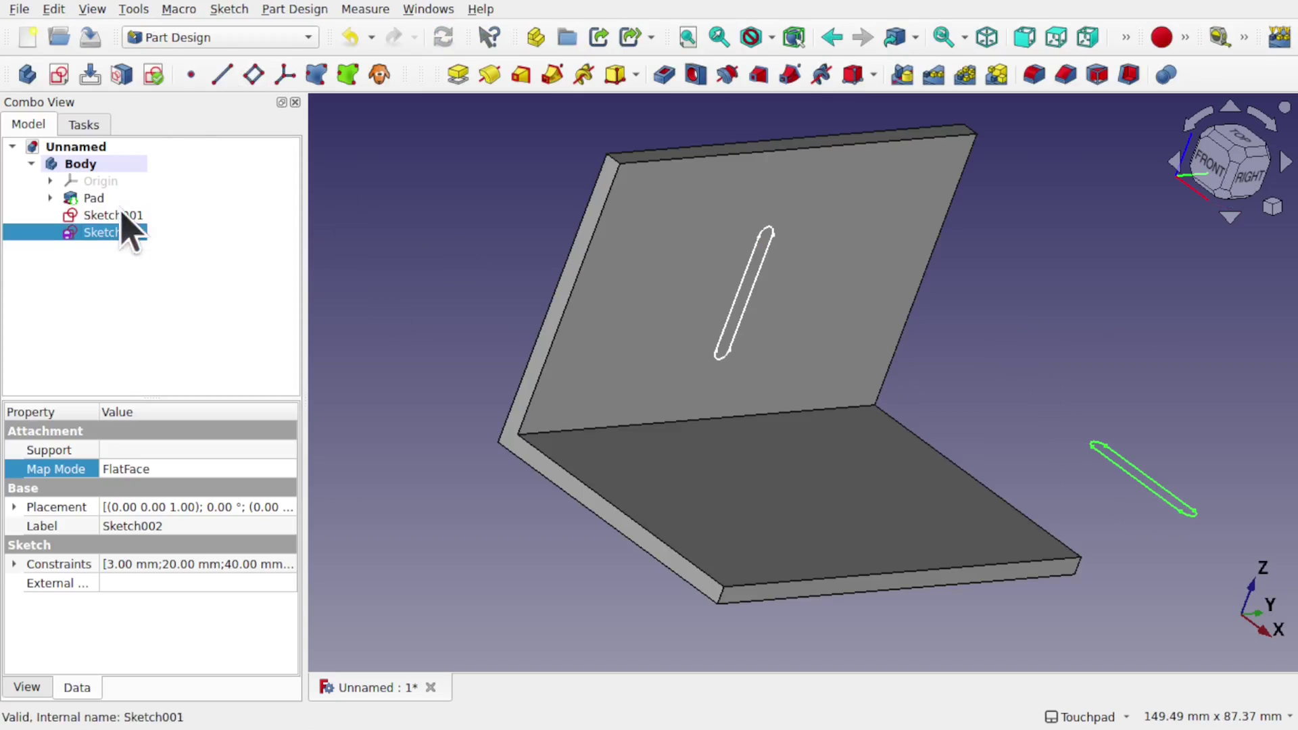
pyautogui.click(122, 289)
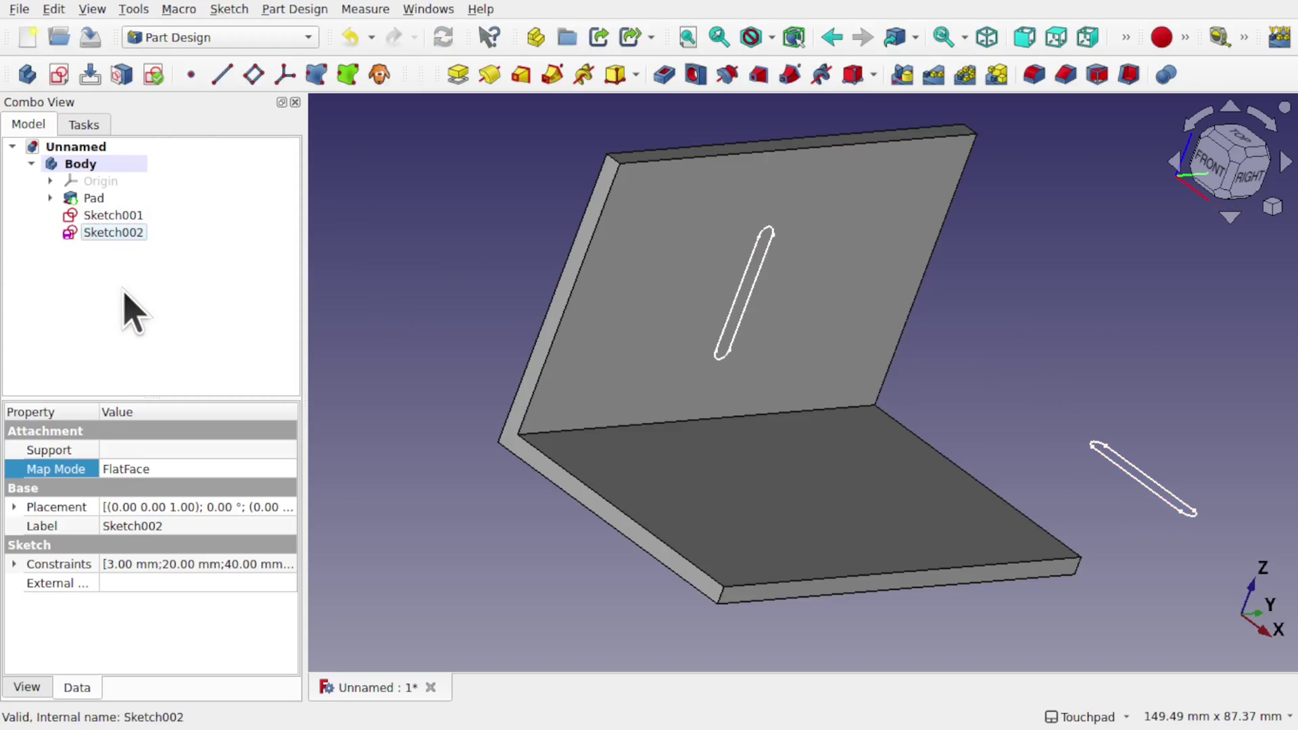
# Attach Sketch002 to the horizontal leg's inner face in Plane face mode with Flip sides
pyautogui.click(110, 235)
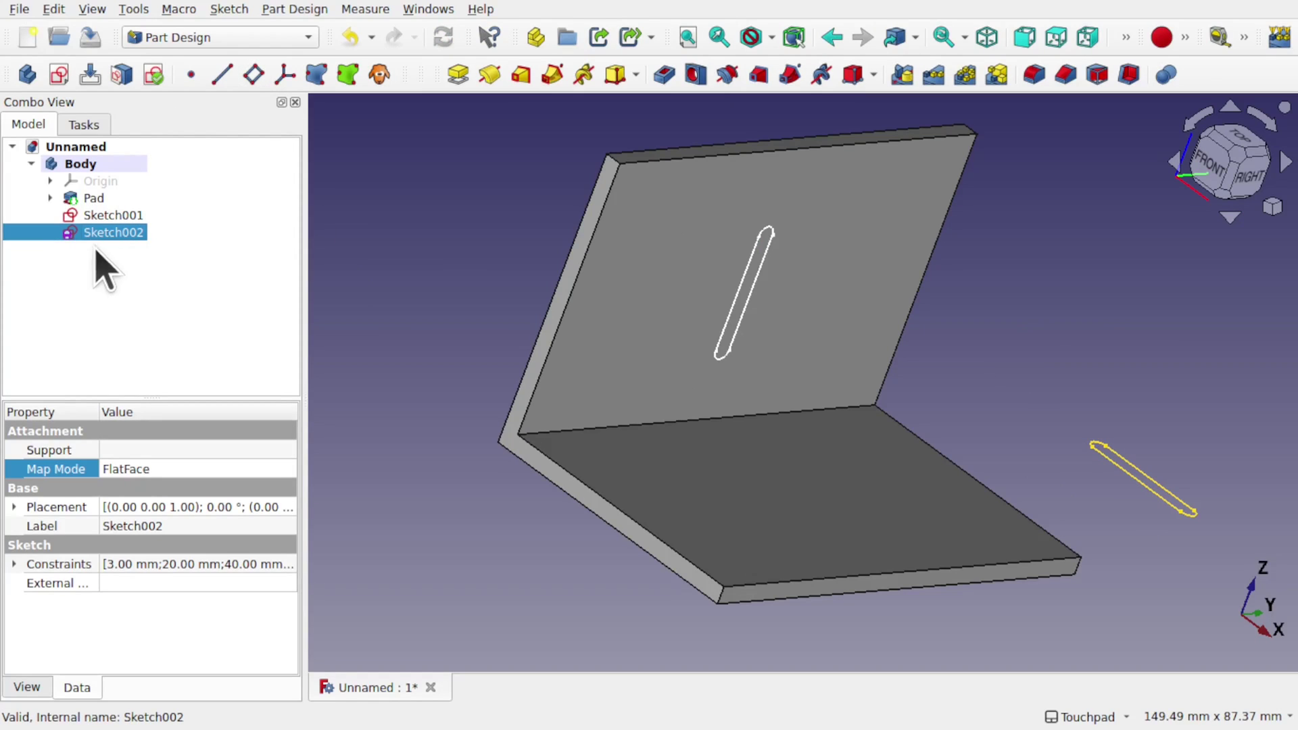
pyautogui.click(287, 469)
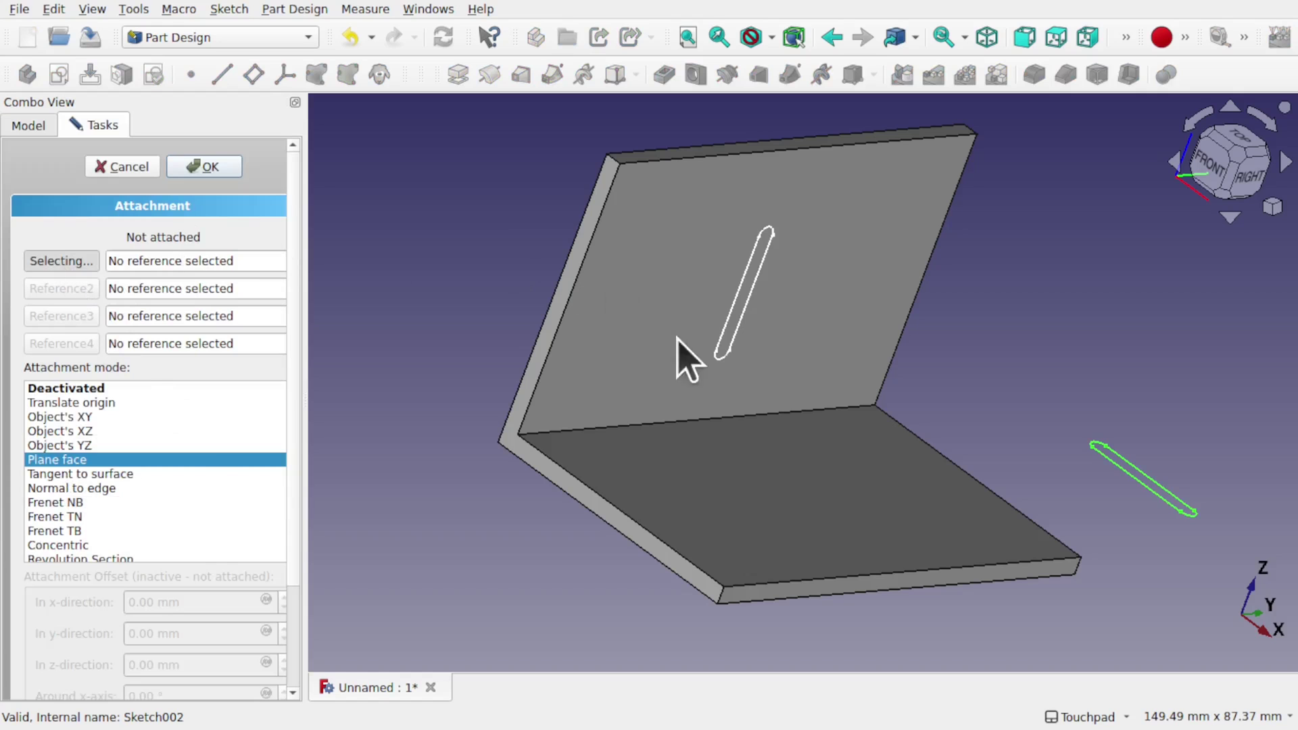
pyautogui.click(755, 483)
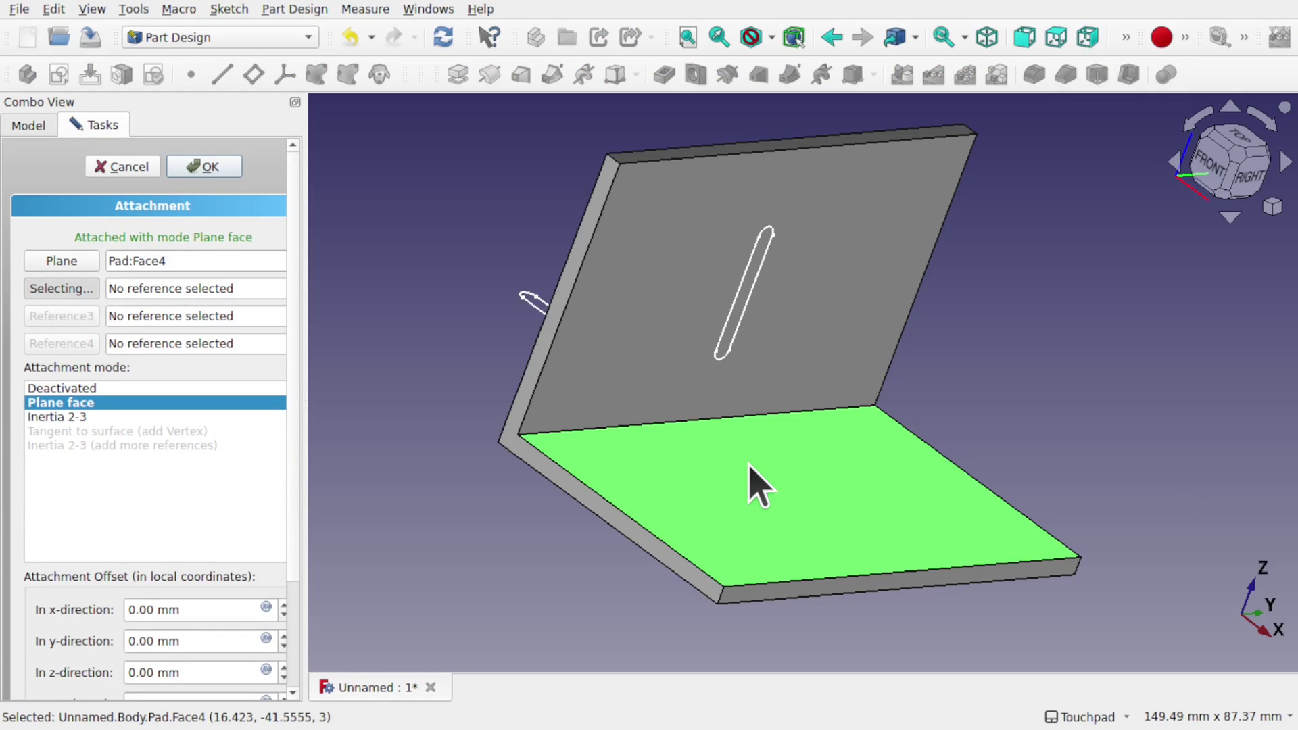
pyautogui.keyDown('alt'); pyautogui.moveTo(669, 398); pyautogui.dragTo(497, 237); pyautogui.keyUp('alt')
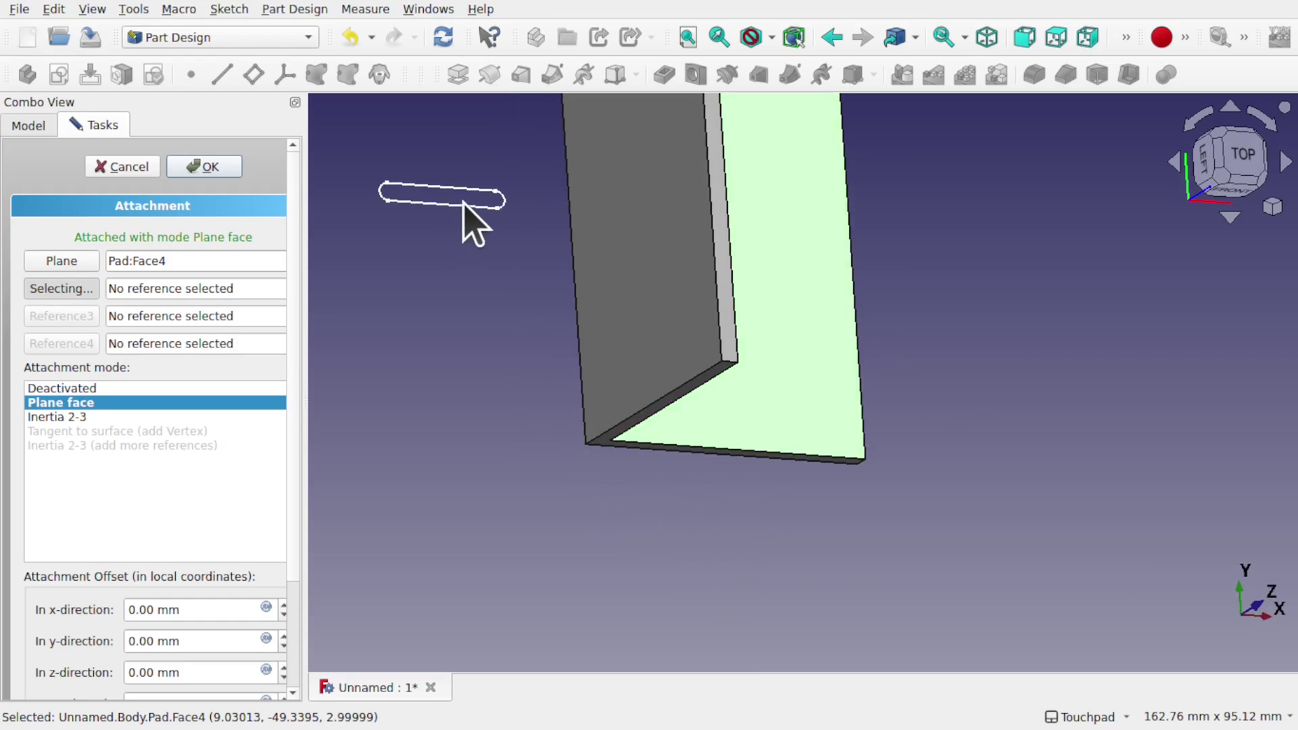
pyautogui.keyDown('alt'); pyautogui.moveTo(721, 327); pyautogui.dragTo(595, 284); pyautogui.keyUp('alt')
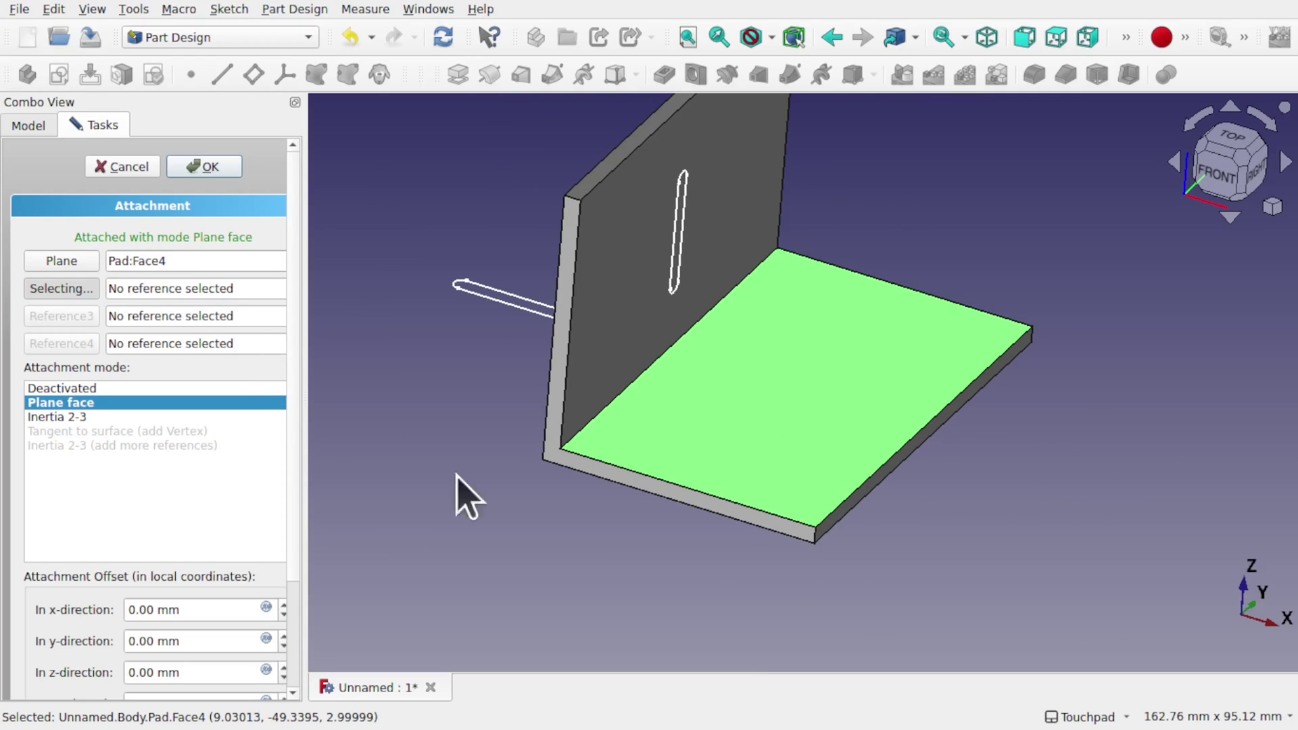
pyautogui.scroll(-3, 293, 623)
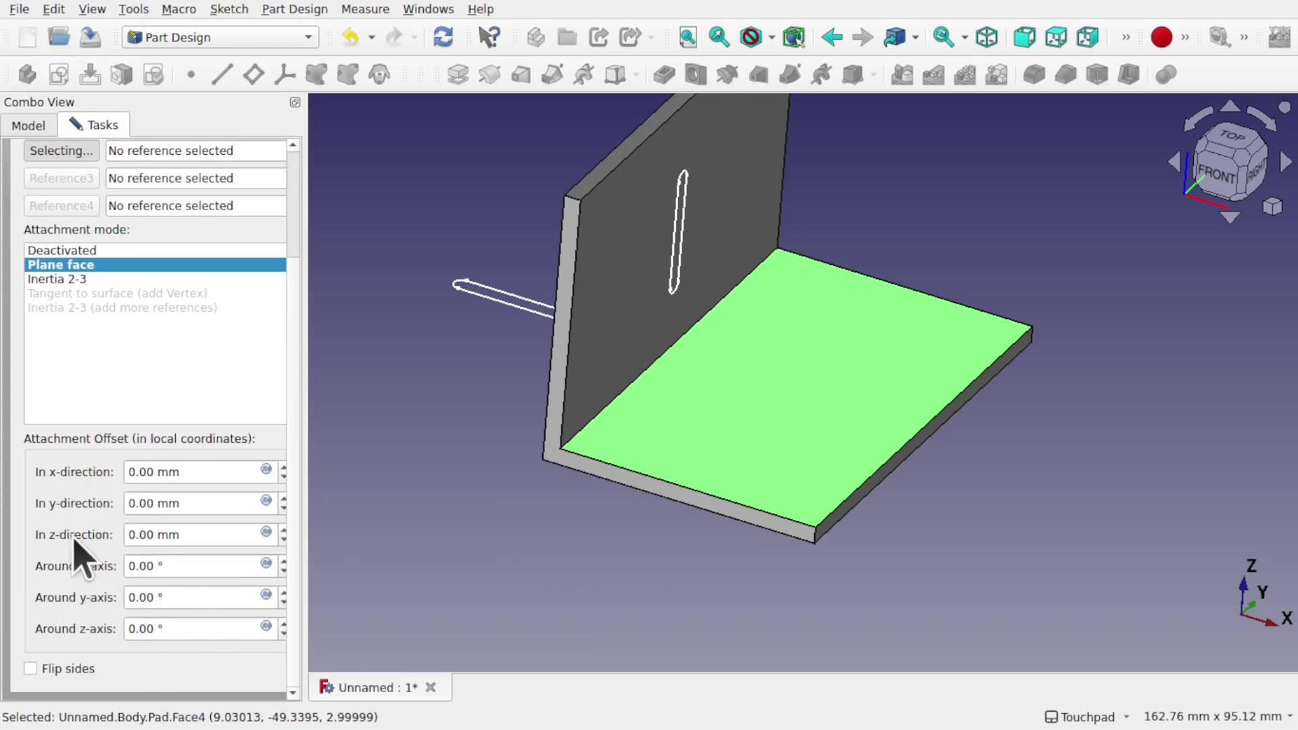
pyautogui.click(30, 669)
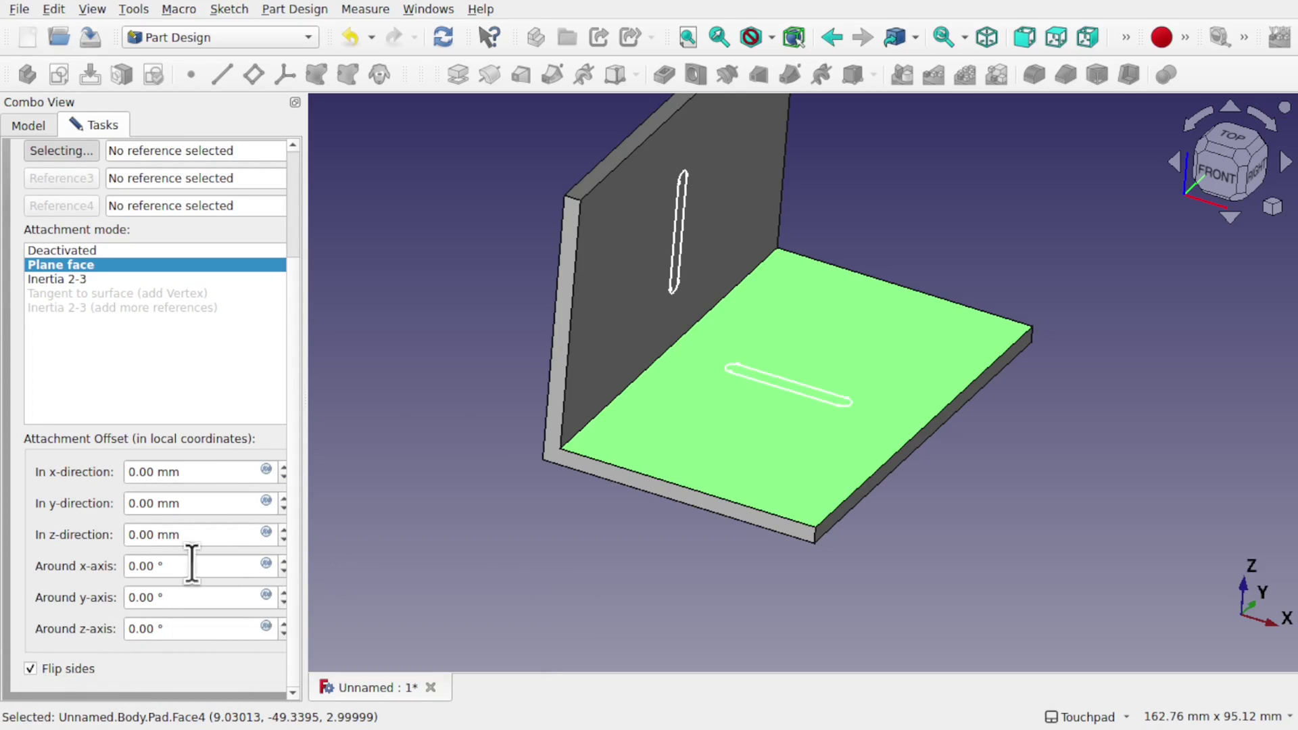
pyautogui.keyDown('alt'); pyautogui.moveTo(805, 434); pyautogui.dragTo(746, 410); pyautogui.keyUp('alt')
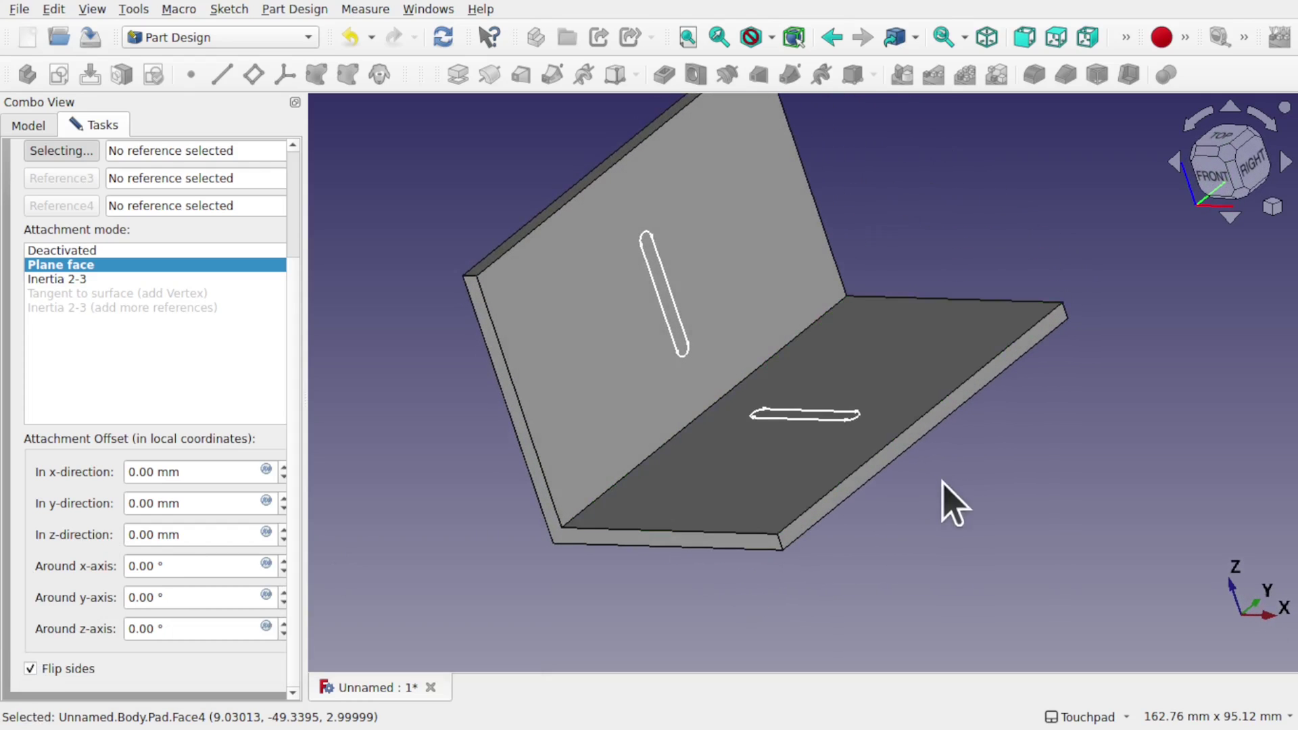
pyautogui.keyDown('alt'); pyautogui.moveTo(878, 440); pyautogui.dragTo(818, 416); pyautogui.keyUp('alt')
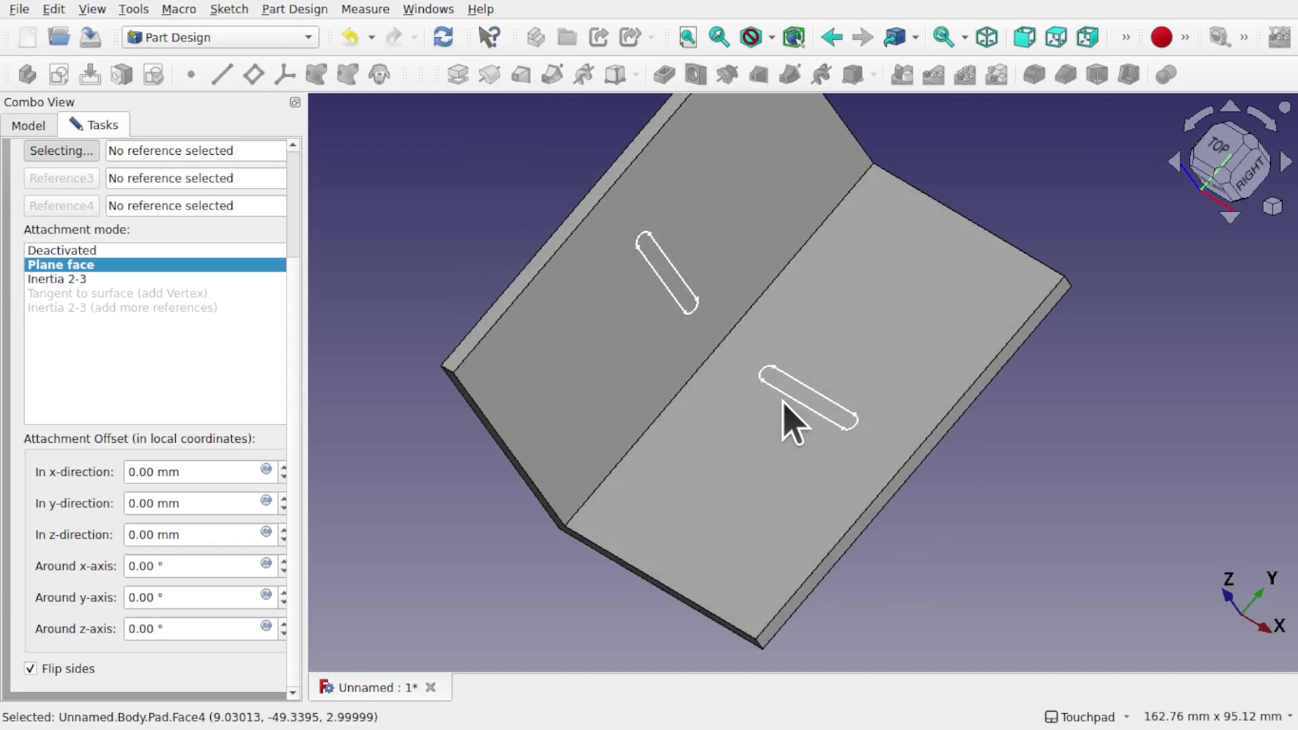
pyautogui.scroll(5, 298, 199)
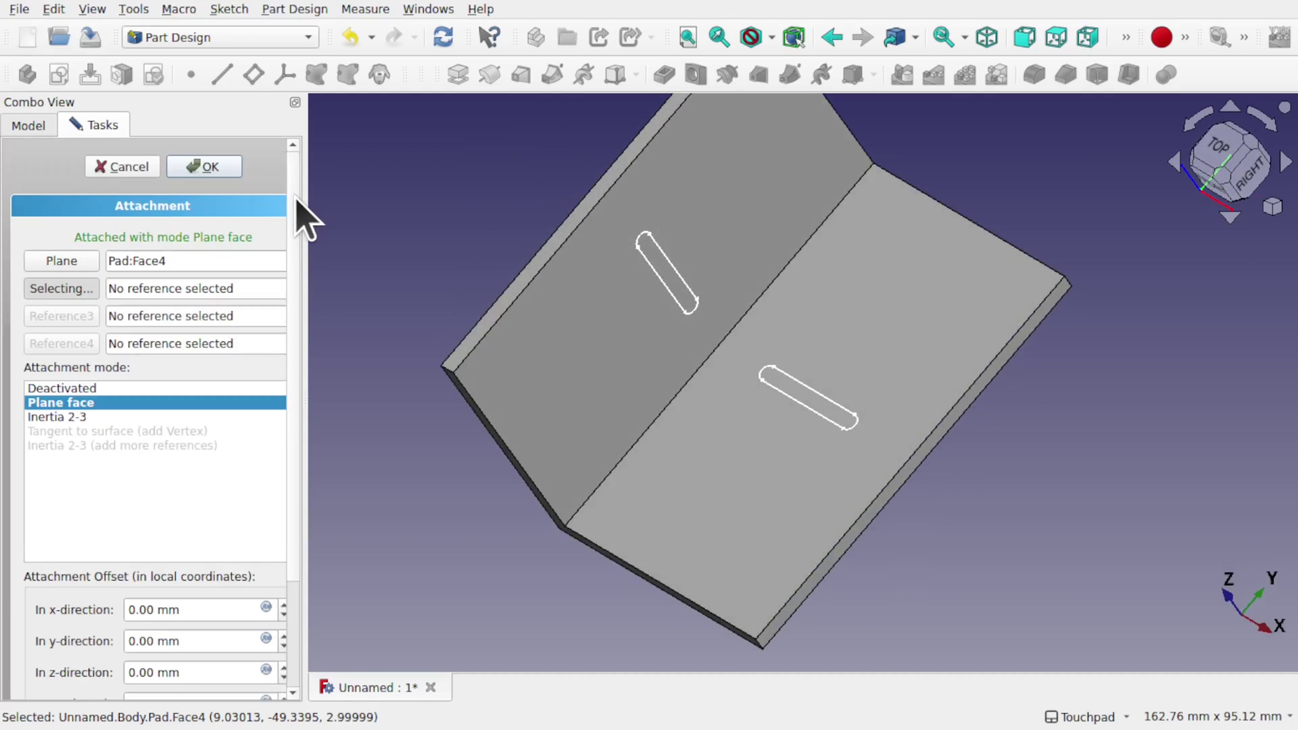
pyautogui.click(206, 170)
pyautogui.press('0')
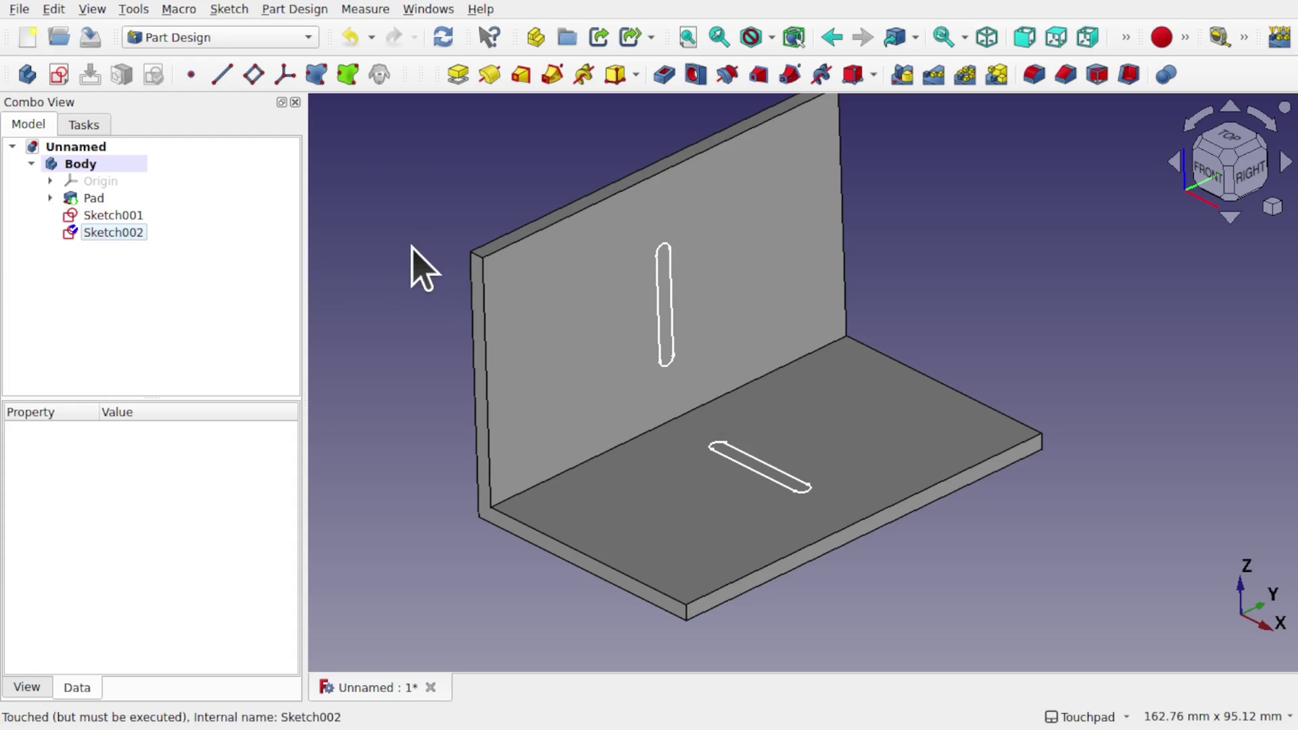
# Create an Additive Loft from Sketch001 to Sketch002
pyautogui.click(128, 216)
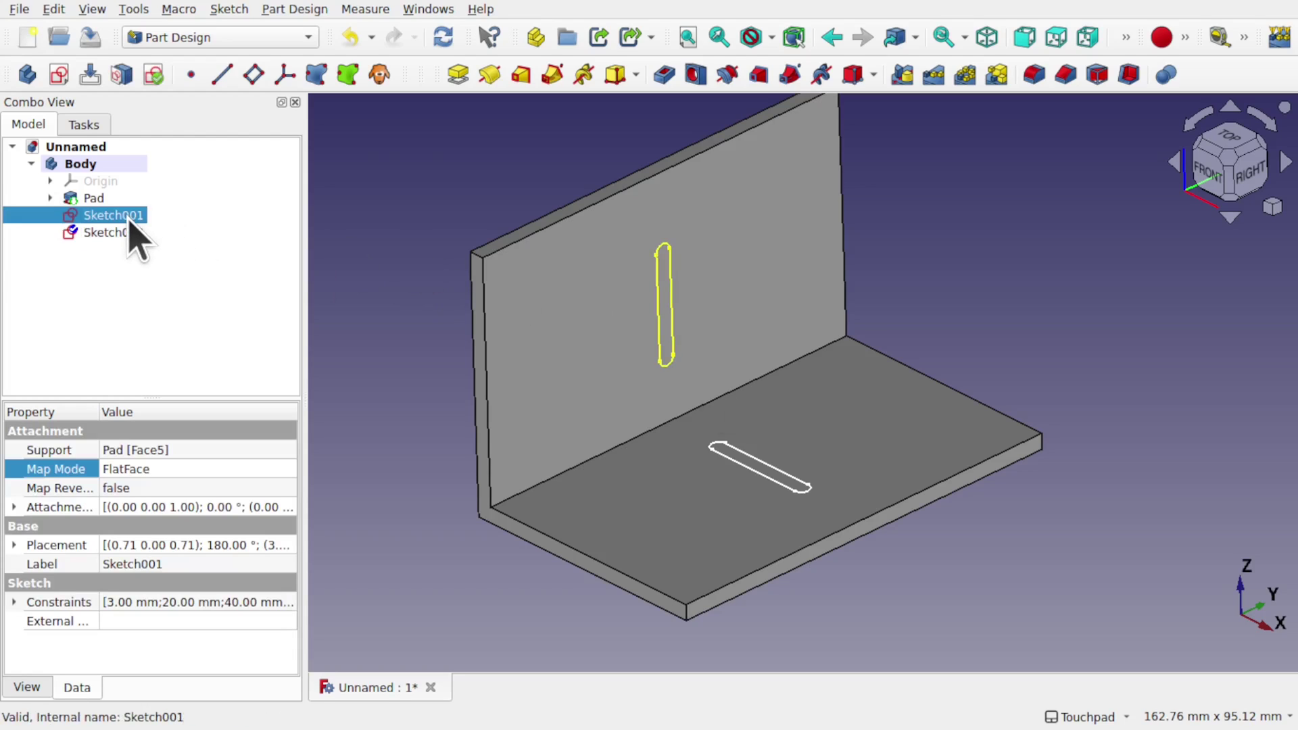
pyautogui.keyDown('ctrl'); pyautogui.click(131, 233); pyautogui.keyUp('ctrl')
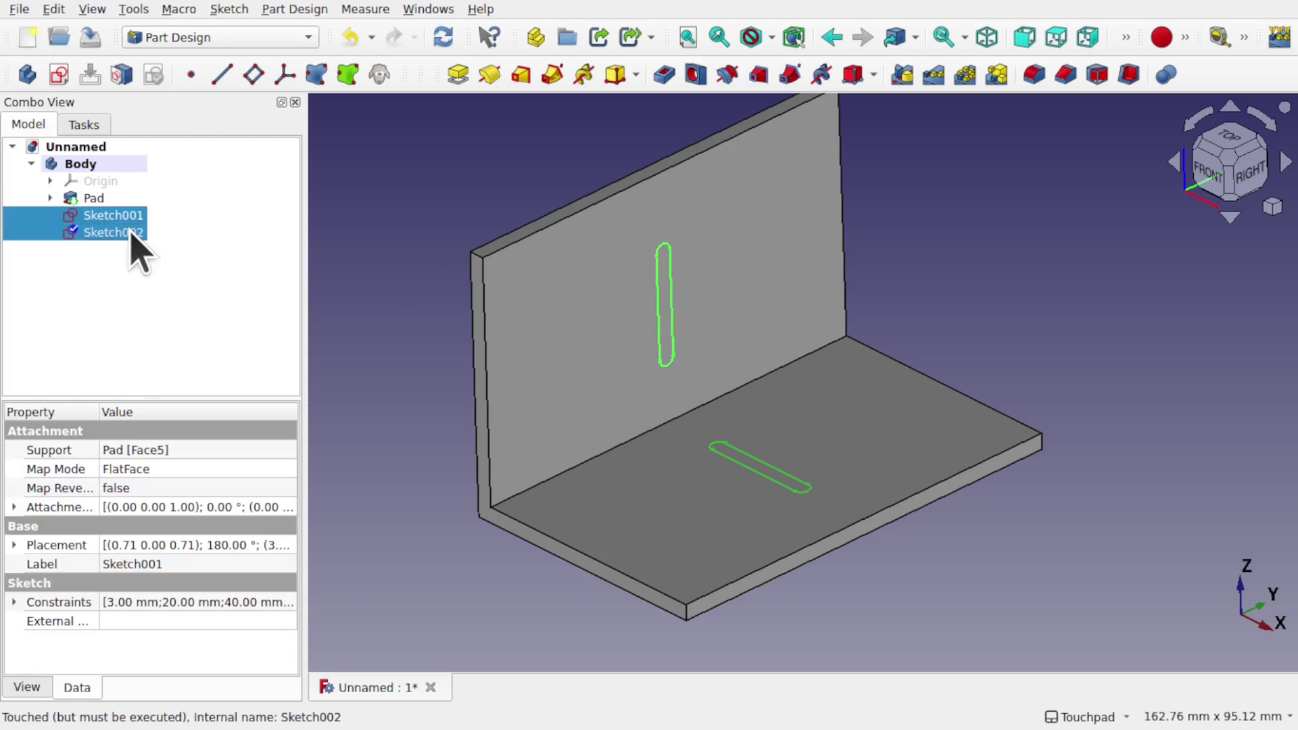
pyautogui.click(522, 76)
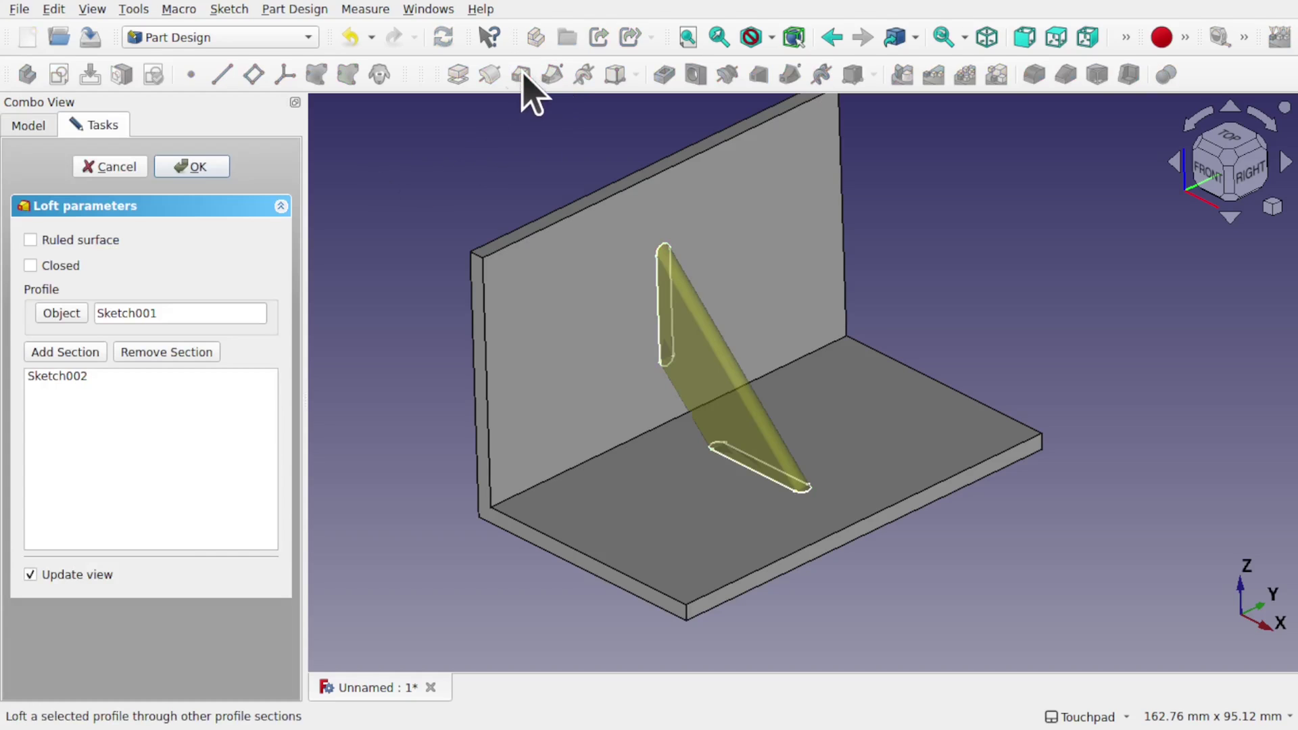
pyautogui.keyDown('alt'); pyautogui.moveTo(721, 377); pyautogui.dragTo(602, 385); pyautogui.keyUp('alt')
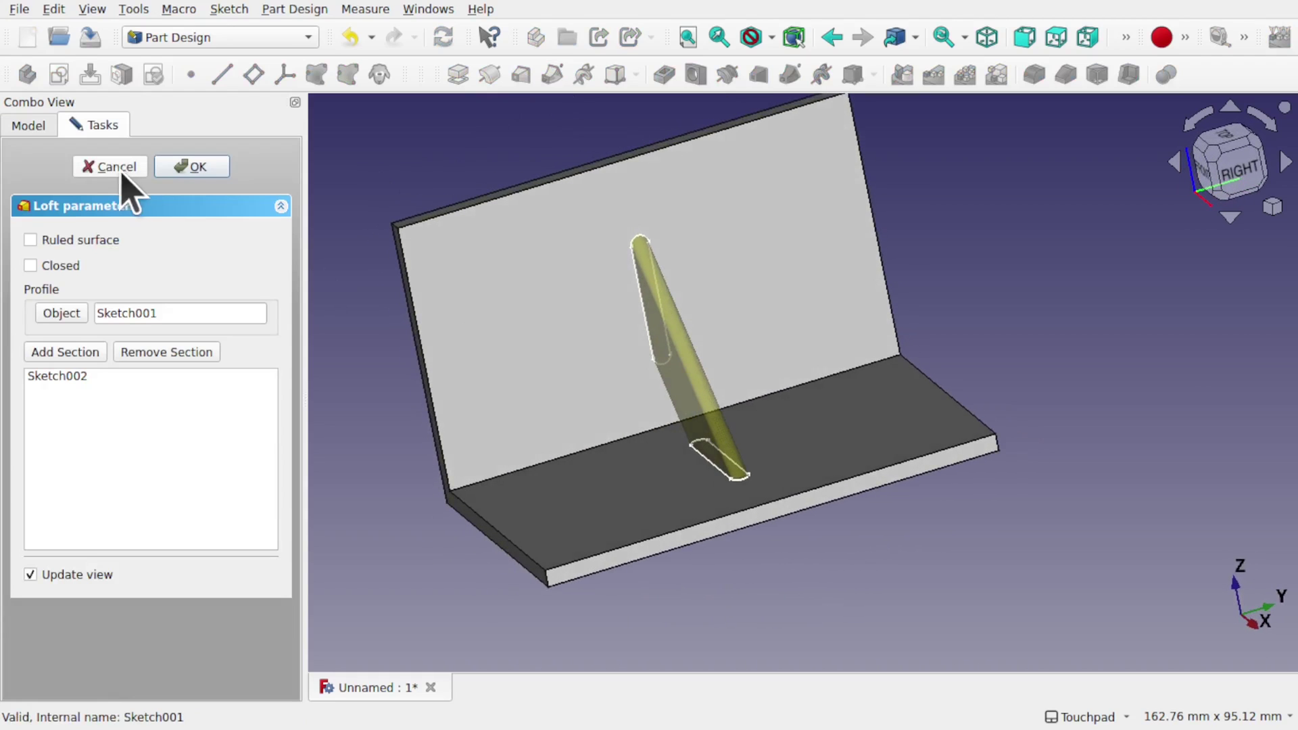
pyautogui.click(198, 167)
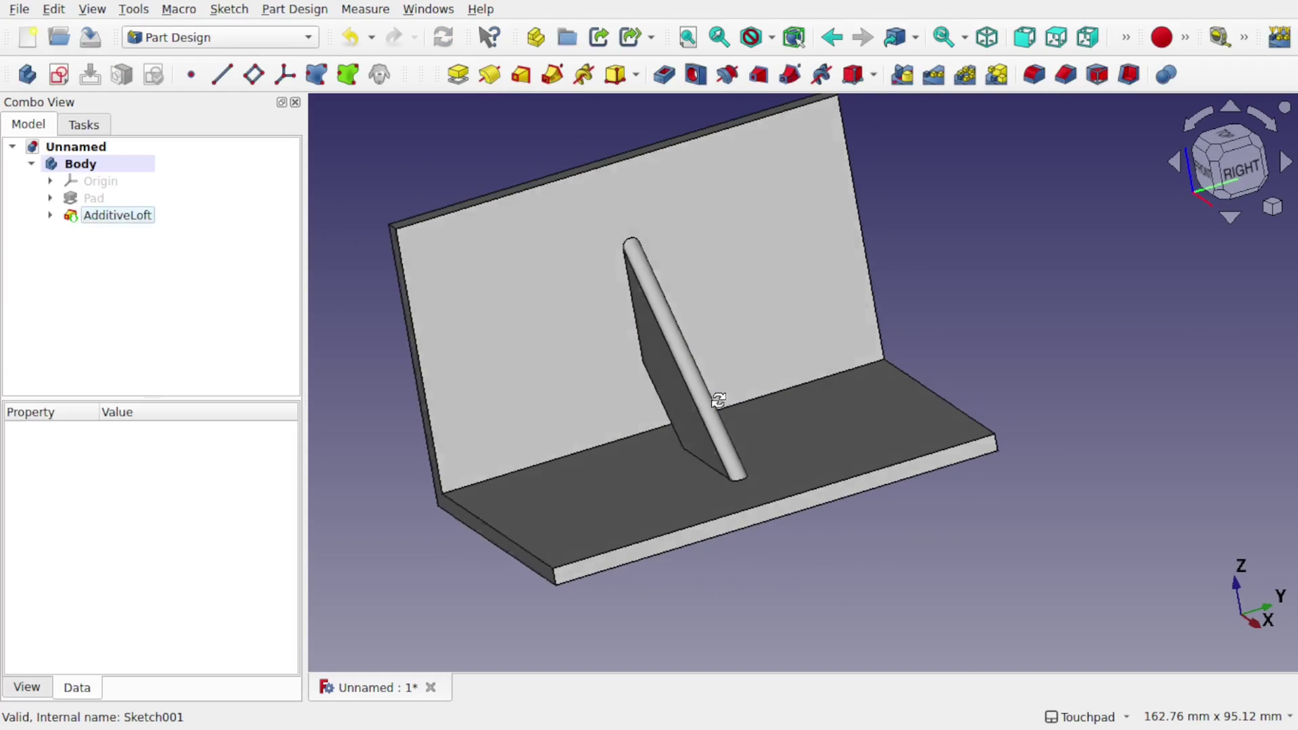
pyautogui.keyDown('alt'); pyautogui.moveTo(718, 397); pyautogui.dragTo(788, 436); pyautogui.keyUp('alt')
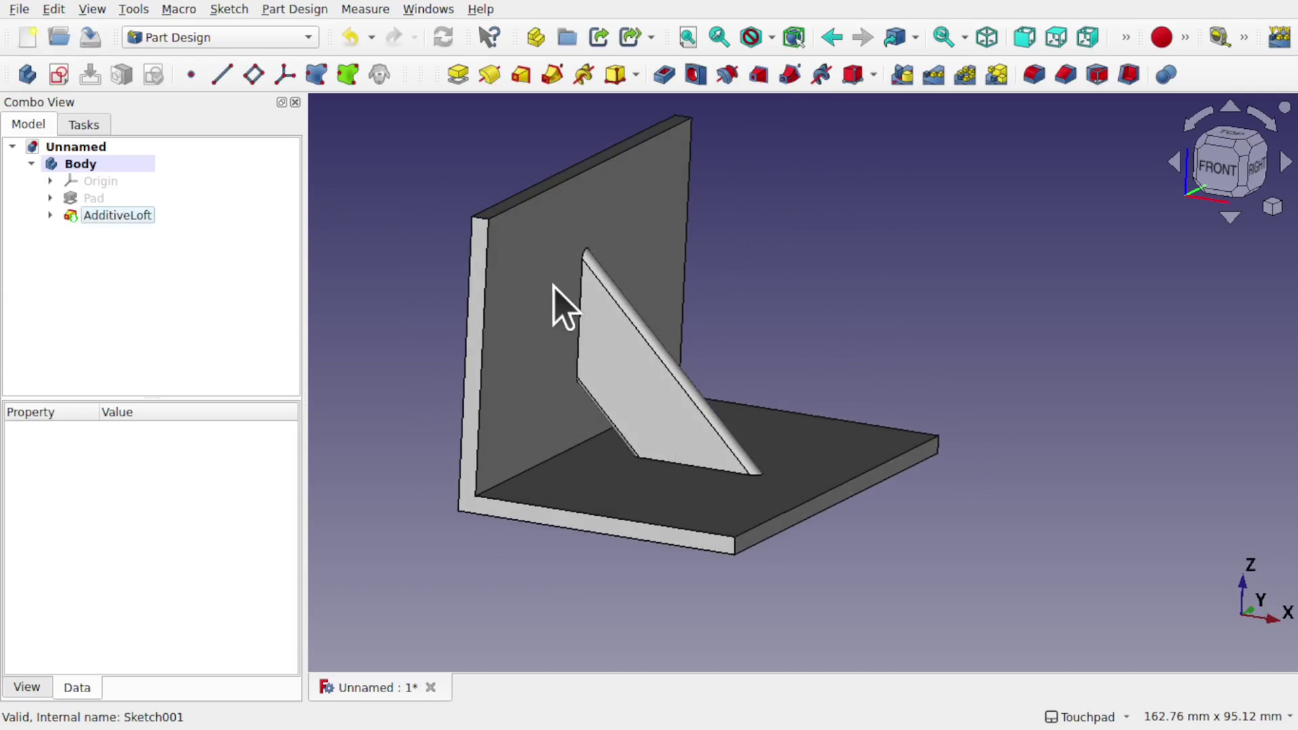
pyautogui.keyDown('alt'); pyautogui.moveTo(681, 411); pyautogui.dragTo(548, 425); pyautogui.keyUp('alt')
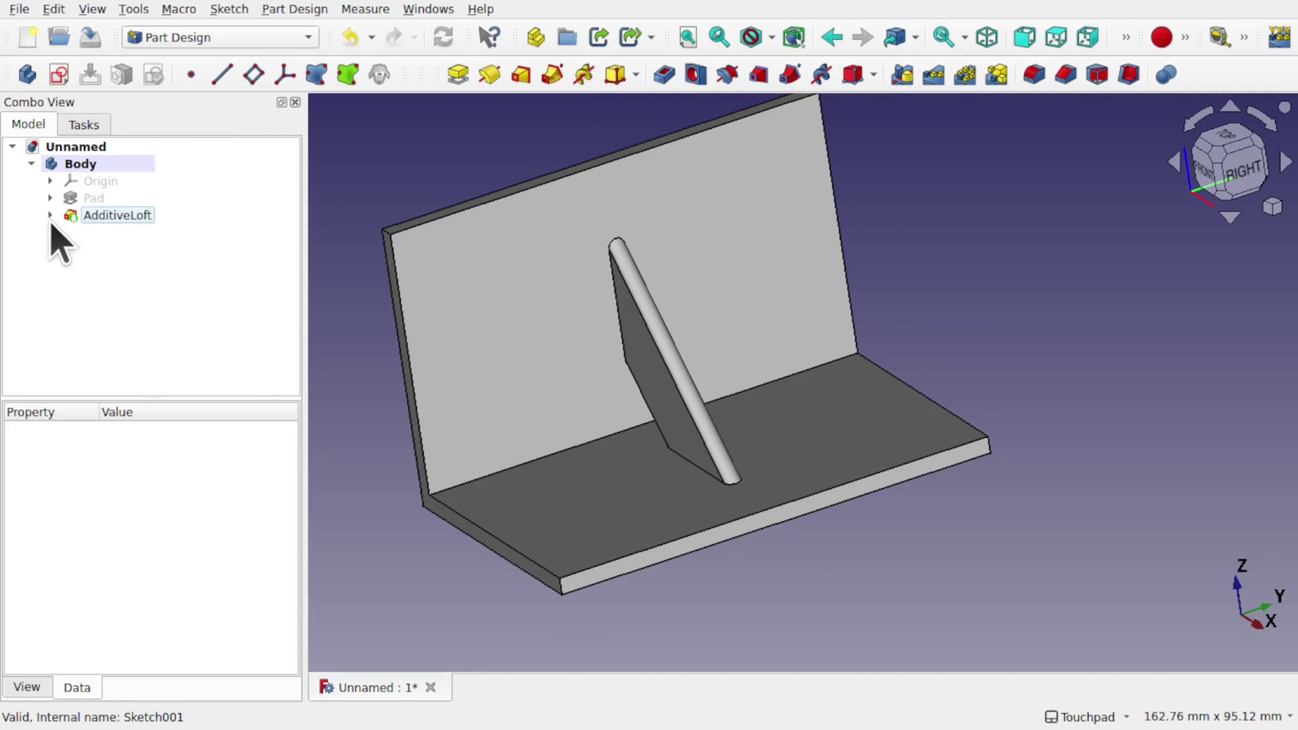
# Reopen Sketch001 and delete its 20 mm length and horizontal constraints
pyautogui.doubleClick(120, 234)
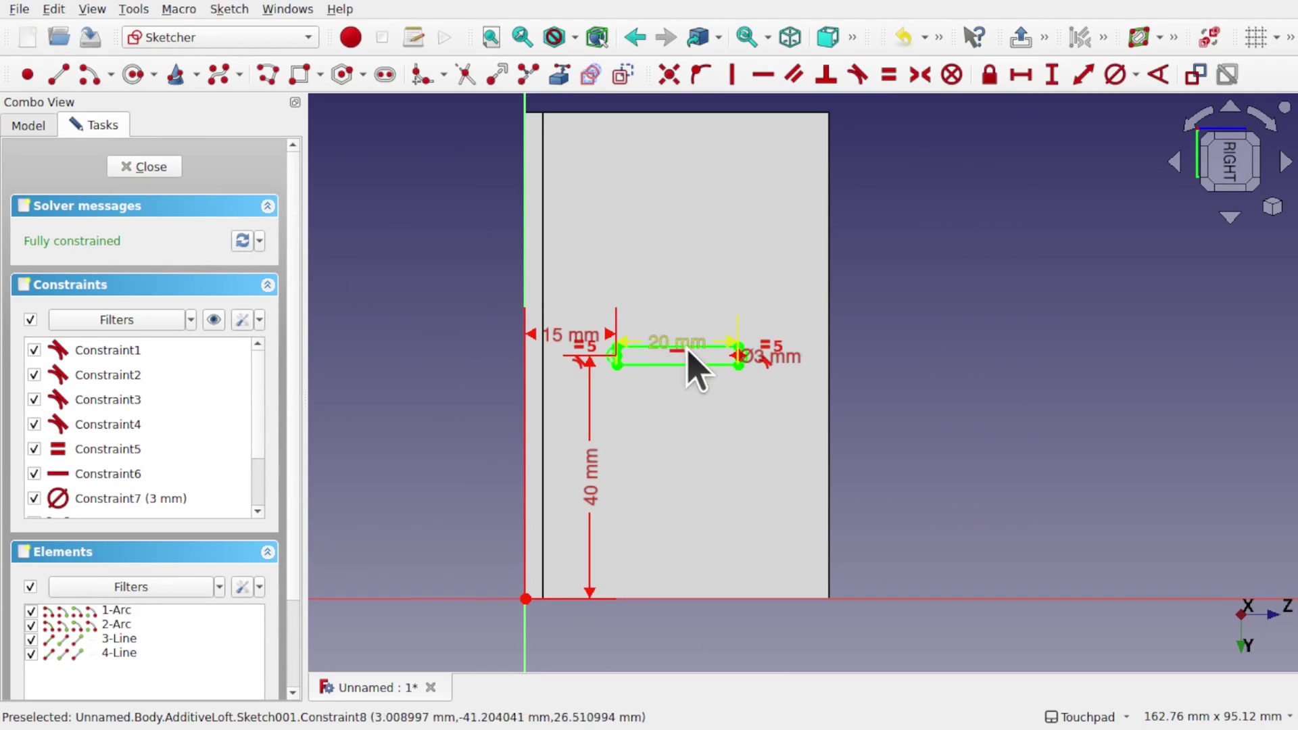
pyautogui.click(143, 166)
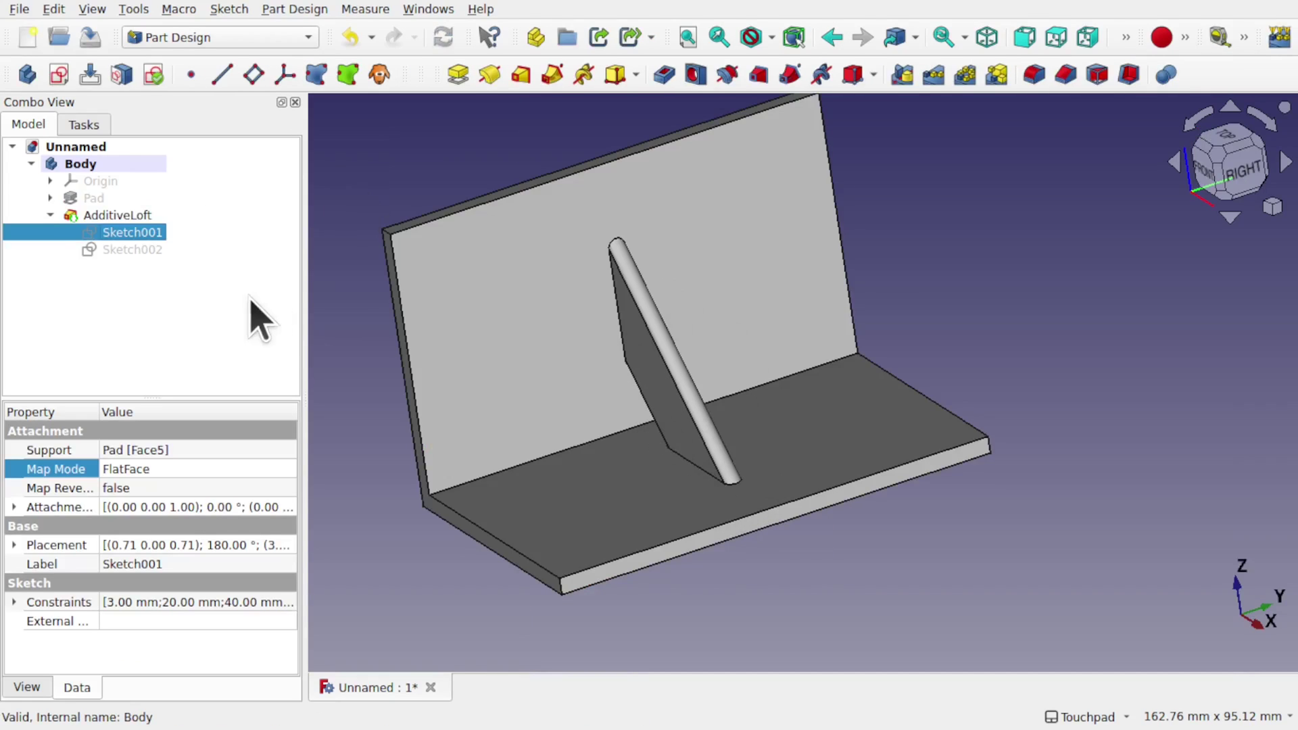
pyautogui.doubleClick(132, 234)
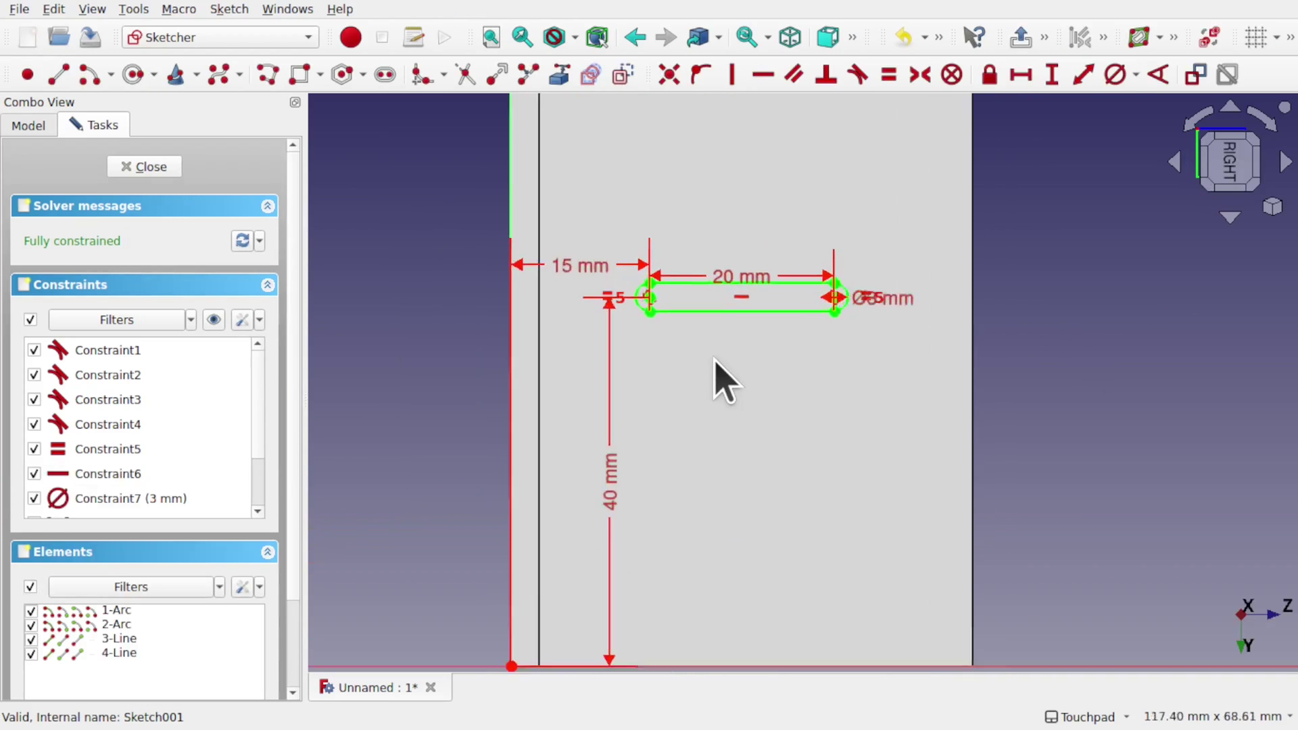
pyautogui.scroll(3, 714, 360)
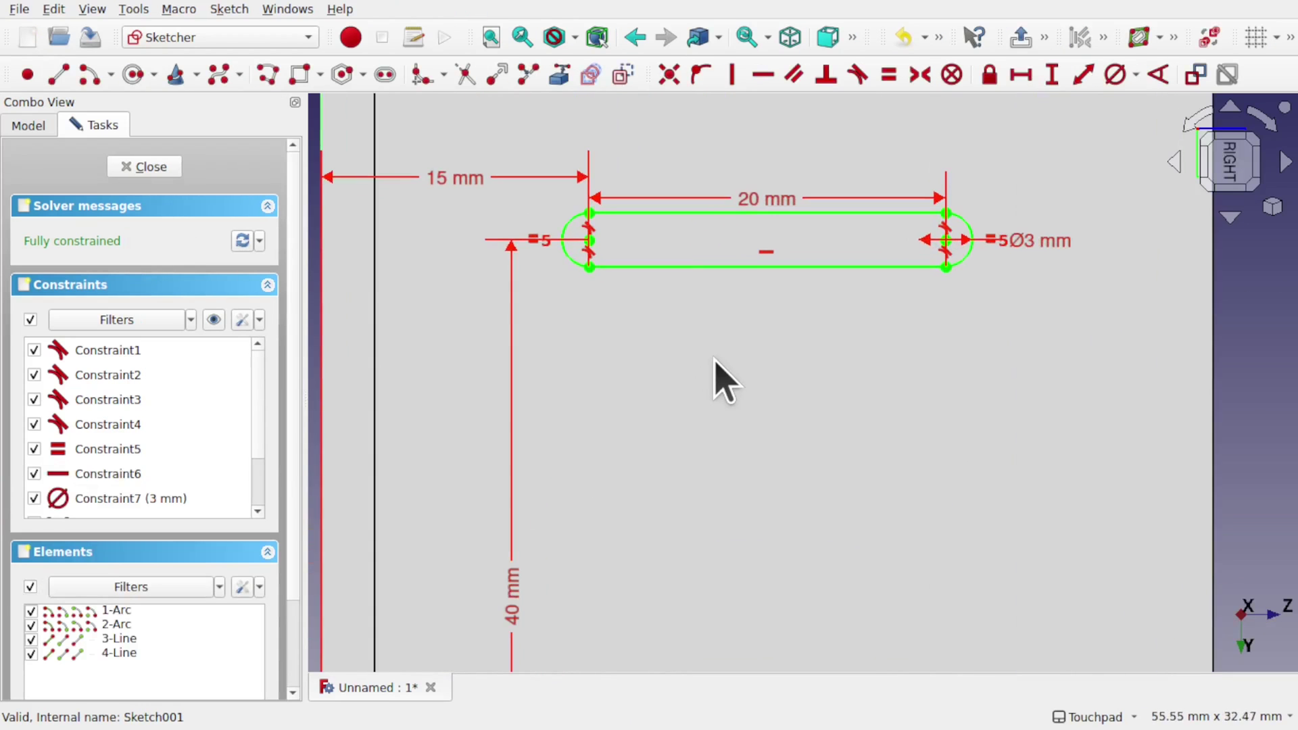
pyautogui.click(767, 201)
pyautogui.press('Delete')
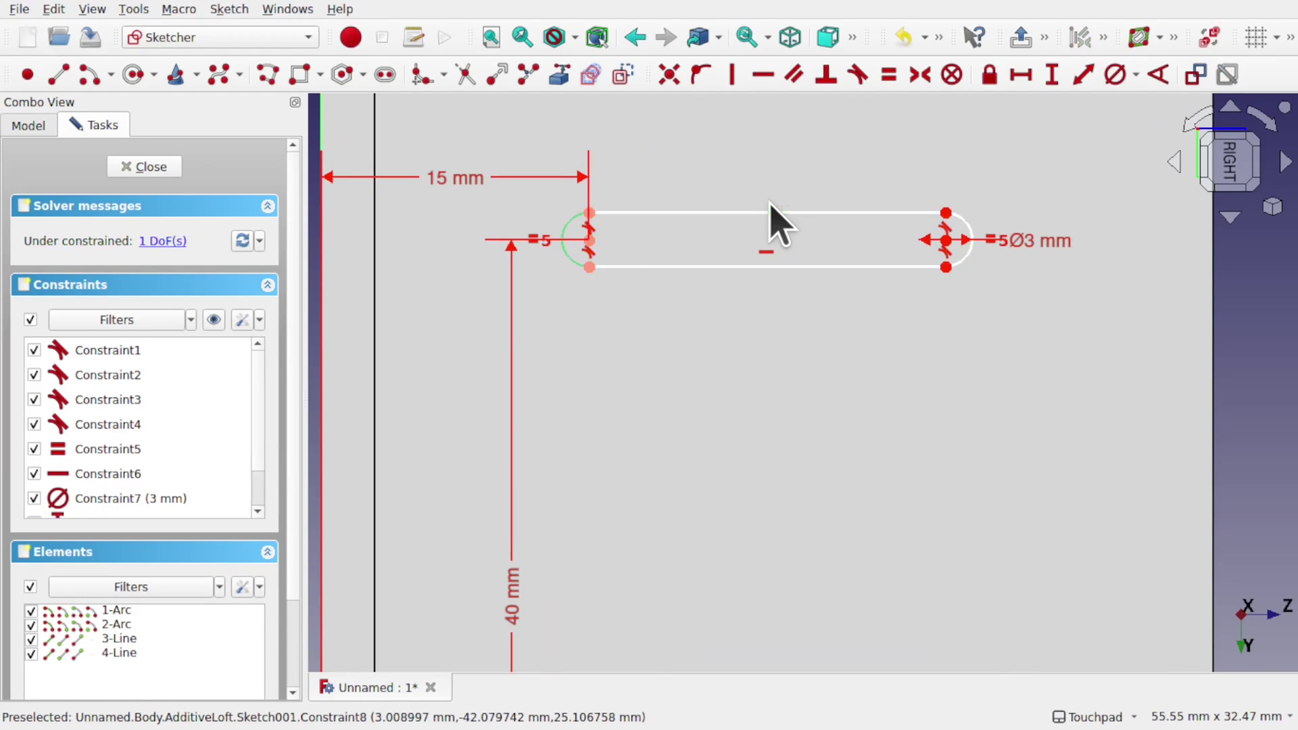
pyautogui.click(763, 252)
pyautogui.press('Delete')
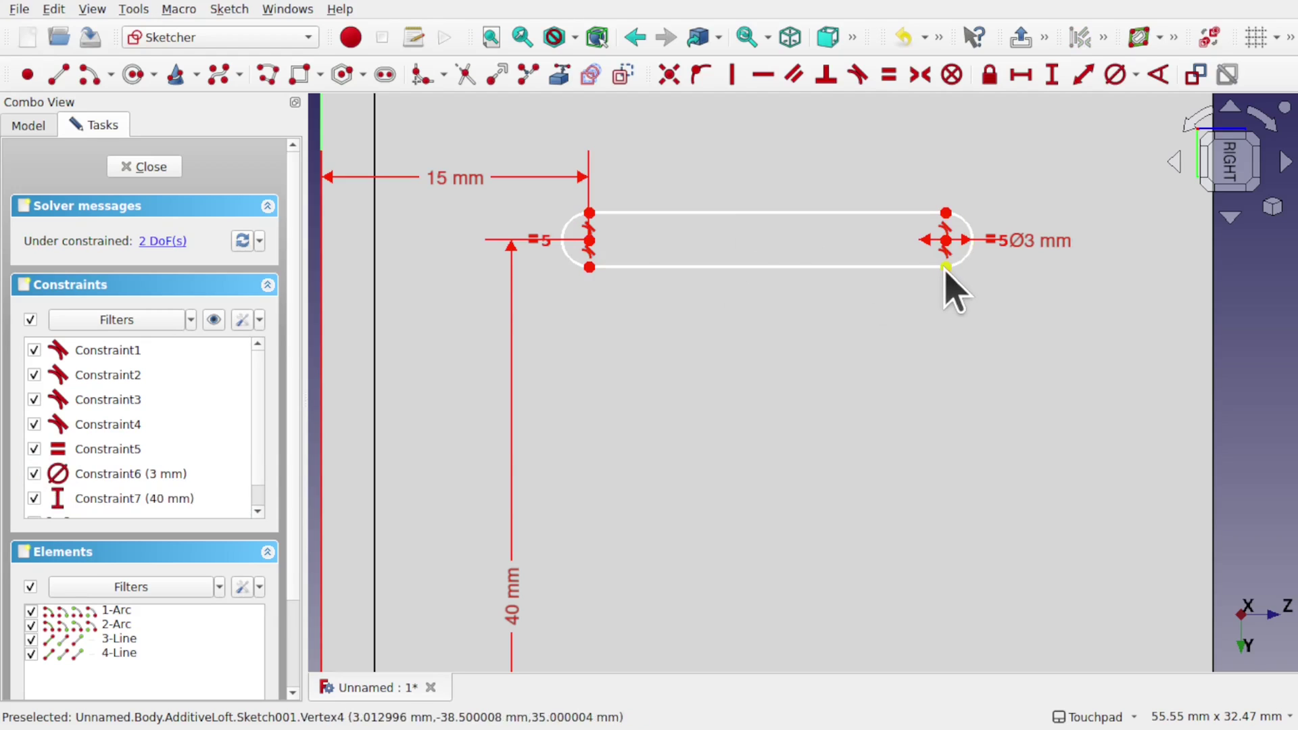
# Remove the equal constraint and drag the slot's ends into a tapered outline
pyautogui.moveTo(944, 269); pyautogui.dragTo(940, 304)
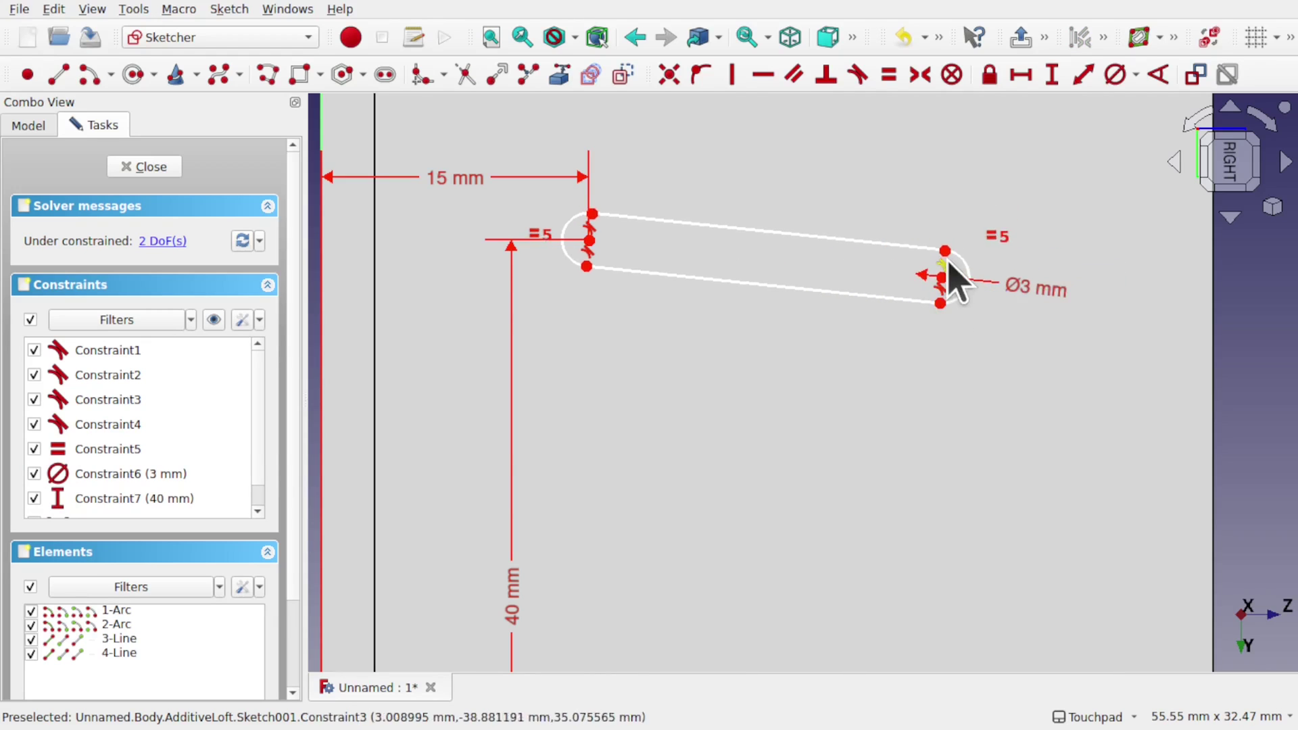
pyautogui.click(992, 241)
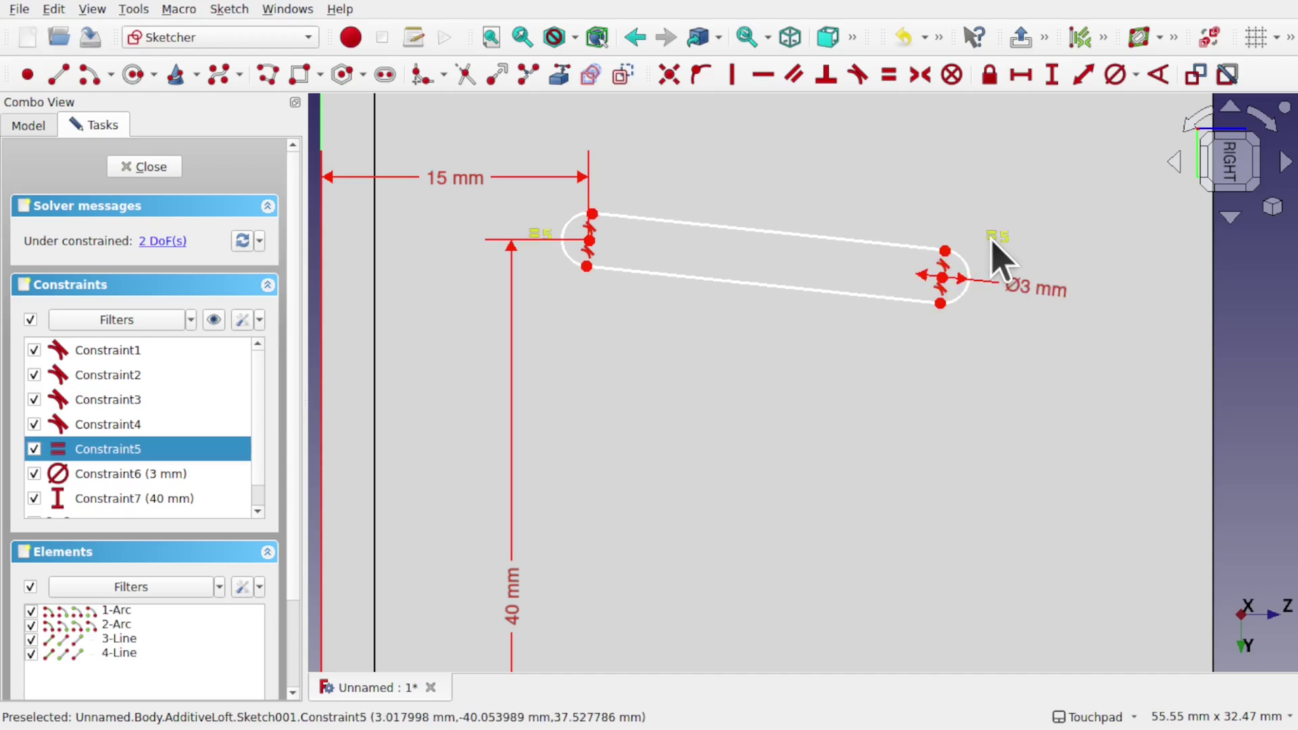
pyautogui.press('Delete')
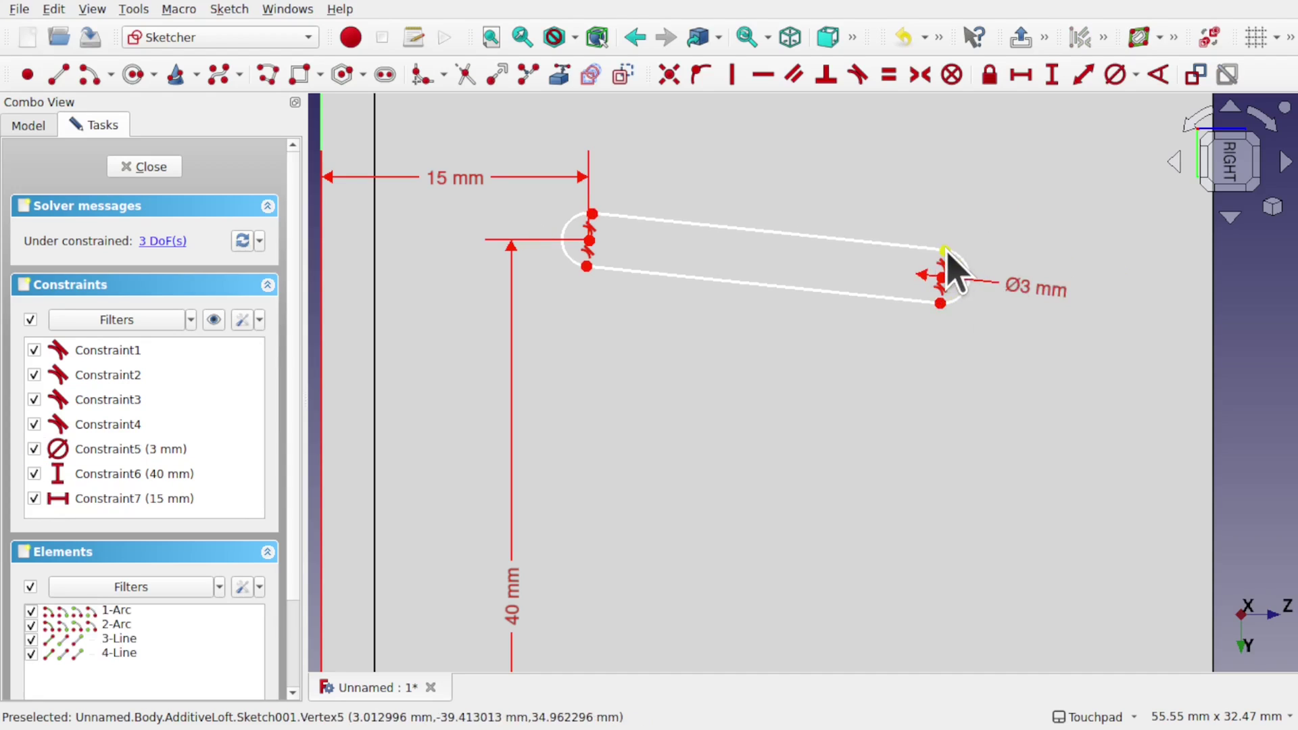
pyautogui.moveTo(949, 248); pyautogui.dragTo(951, 204)
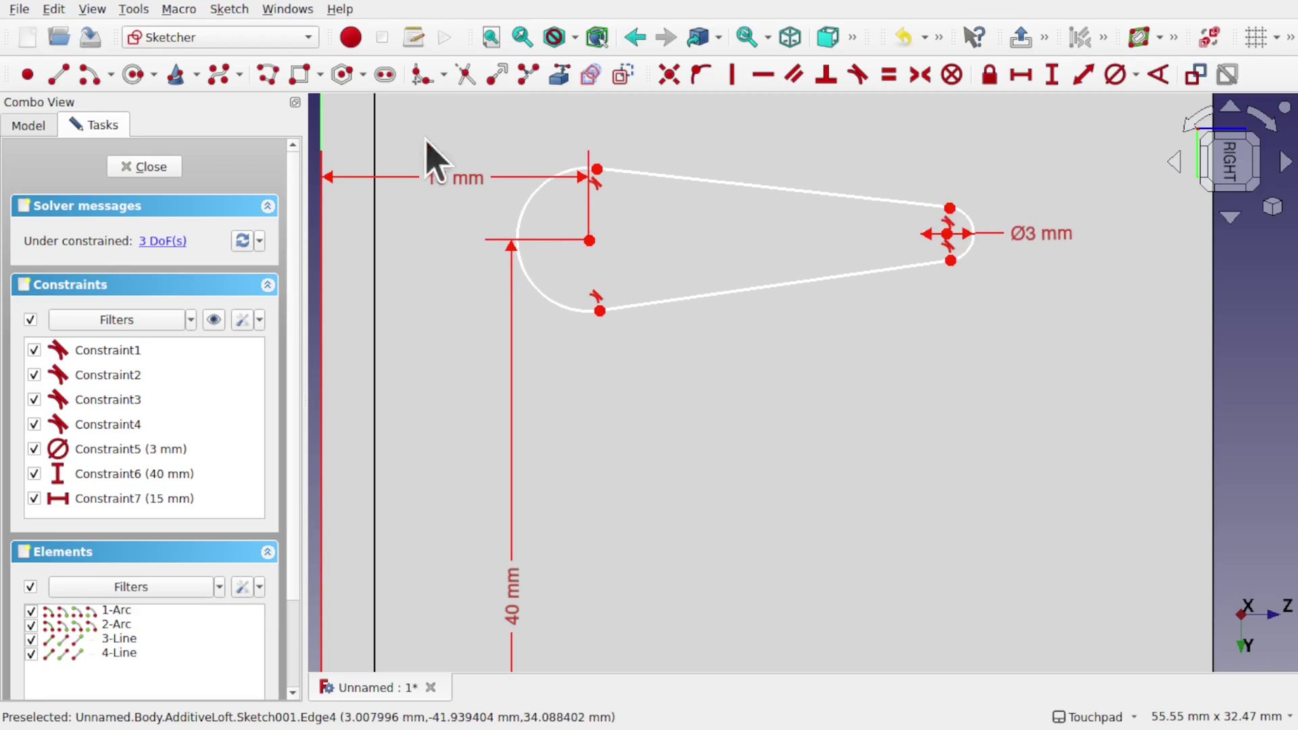
# Close the sketch and view the tapered rib from the right side
pyautogui.click(151, 167)
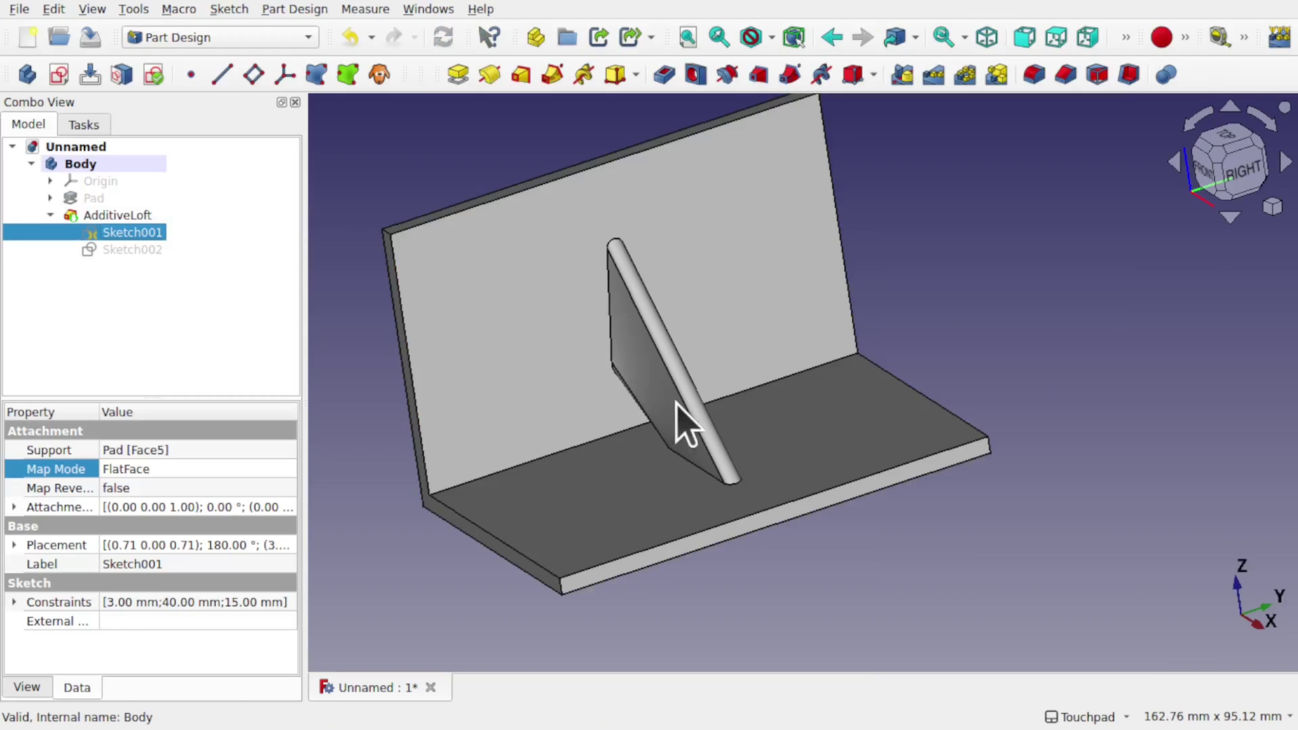
pyautogui.moveTo(676, 420)
pyautogui.keyDown('alt'); pyautogui.mouseDown()
pyautogui.moveTo(892, 368)
pyautogui.moveTo(878, 403)
pyautogui.moveTo(651, 477)
pyautogui.moveTo(696, 498)
pyautogui.moveTo(752, 503)
pyautogui.moveTo(731, 504)
pyautogui.moveTo(628, 290)
pyautogui.moveTo(706, 408)
pyautogui.mouseUp(); pyautogui.keyUp('alt')
pyautogui.scroll(2, 706, 408)
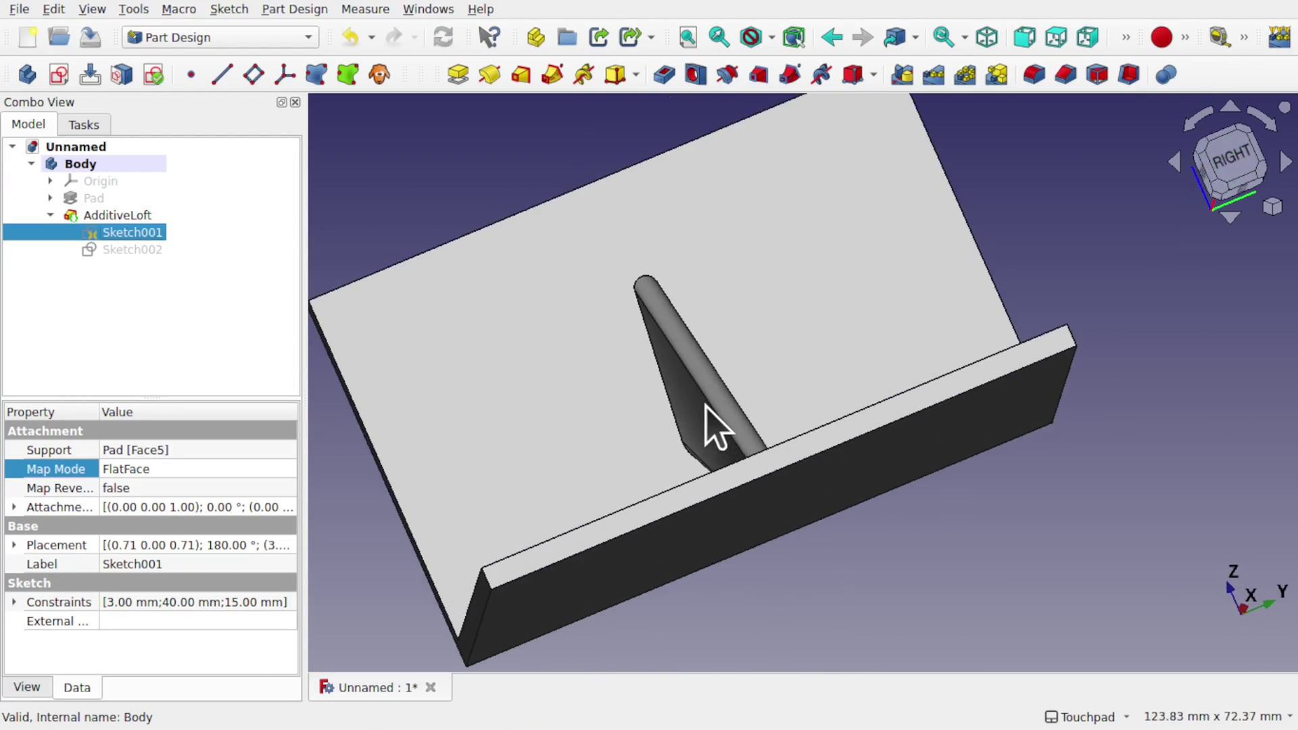
pyautogui.click(1254, 173)
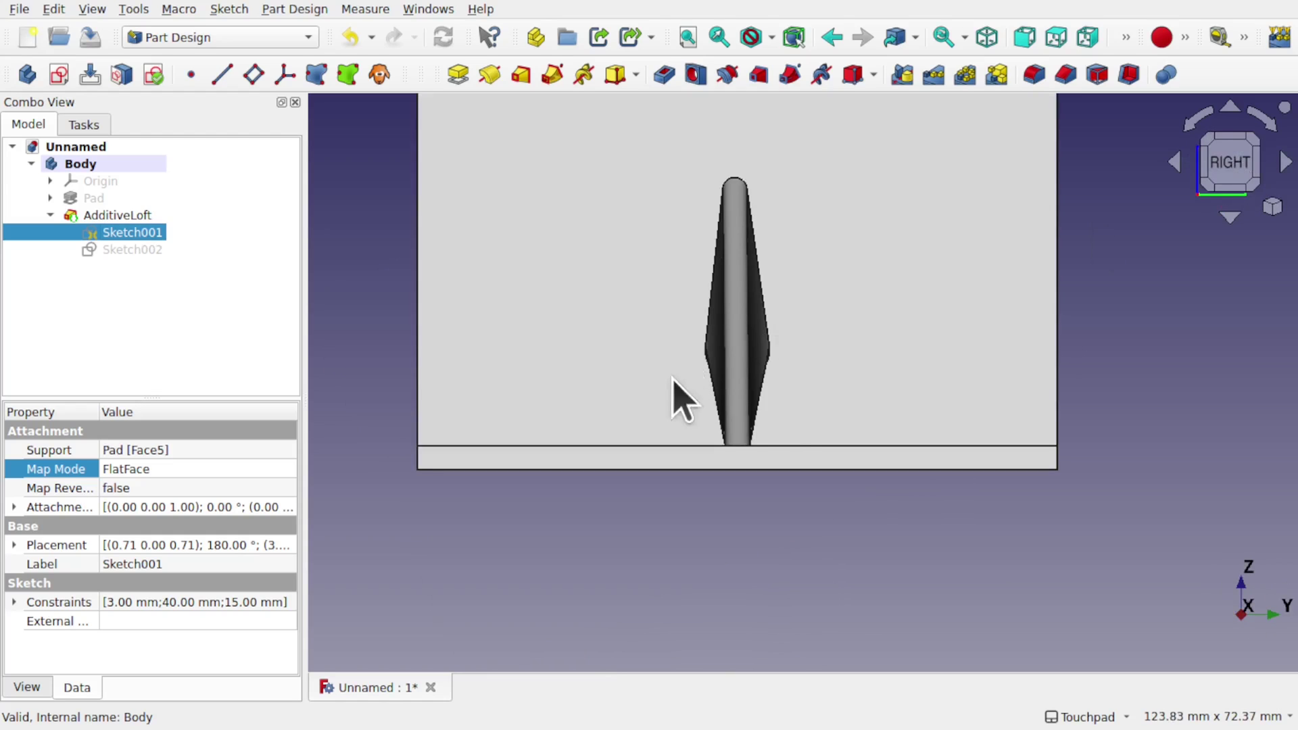
pyautogui.moveTo(675, 385)
pyautogui.keyDown('alt'); pyautogui.mouseDown()
pyautogui.moveTo(1051, 431)
pyautogui.moveTo(814, 440)
pyautogui.moveTo(858, 536)
pyautogui.mouseUp(); pyautogui.keyUp('alt')
# Delete the AdditiveLoft and its first profile, then briefly open Sketch002
pyautogui.press('Delete')
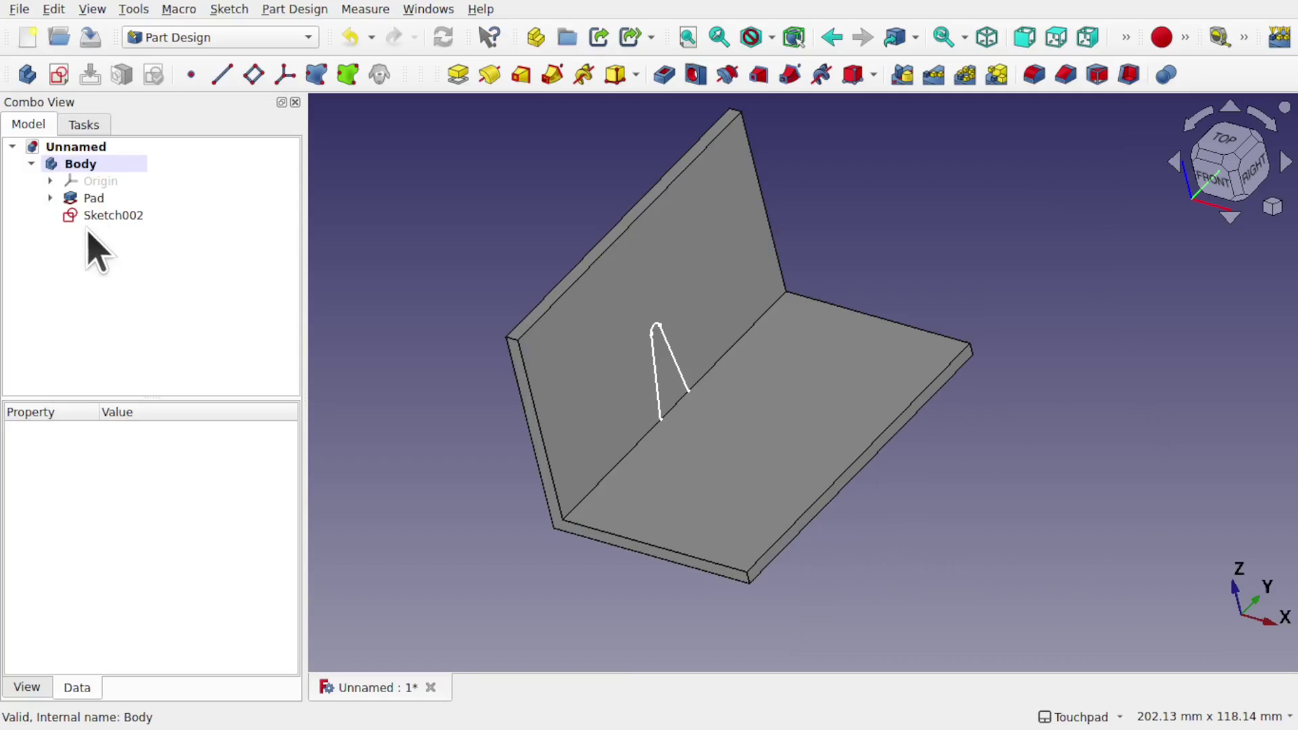
pyautogui.doubleClick(110, 216)
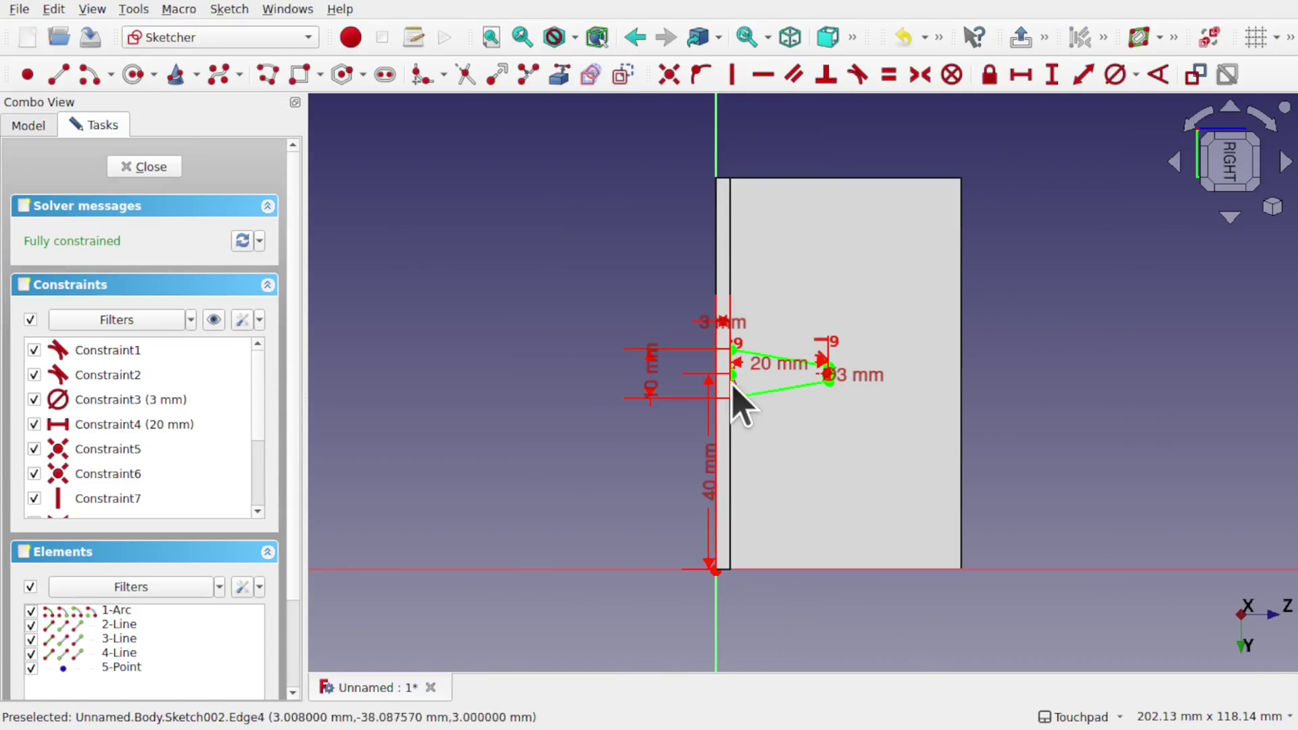
pyautogui.click(121, 169)
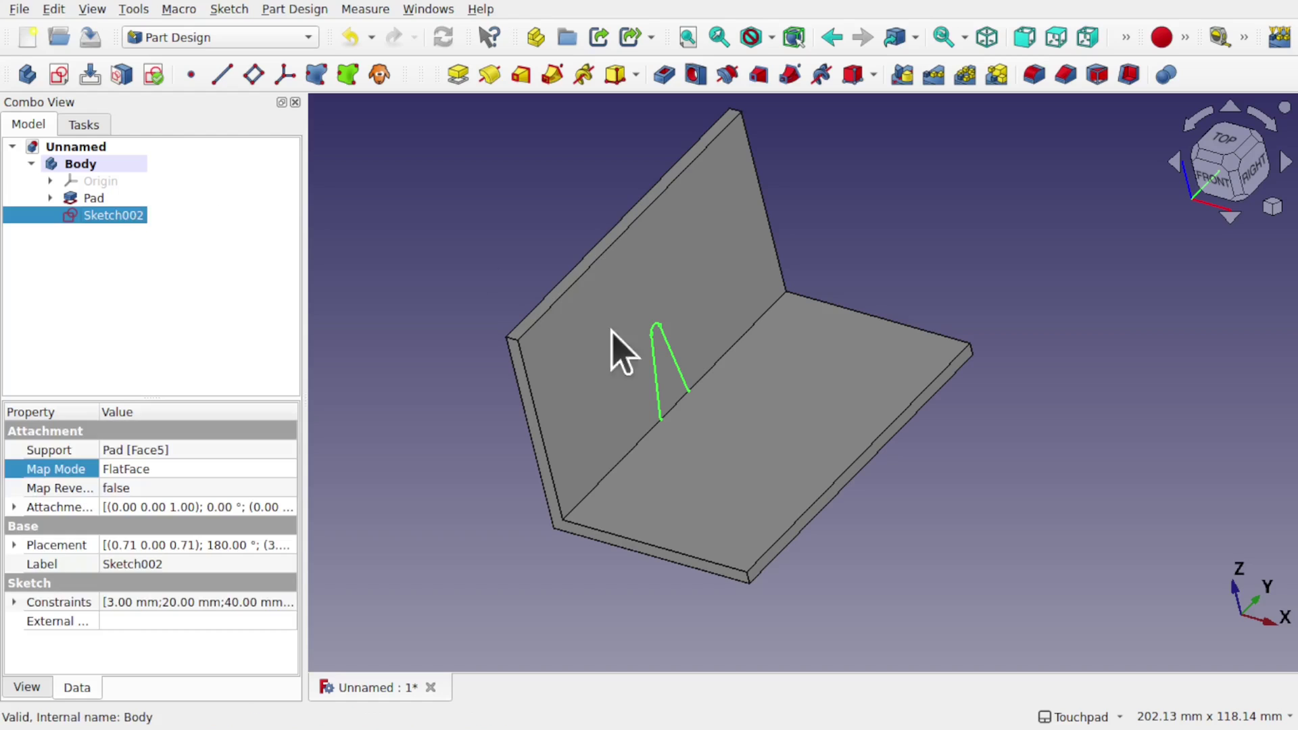
# Inspect Sketch002 with Sketch View section enabled, then close it
pyautogui.doubleClick(111, 218)
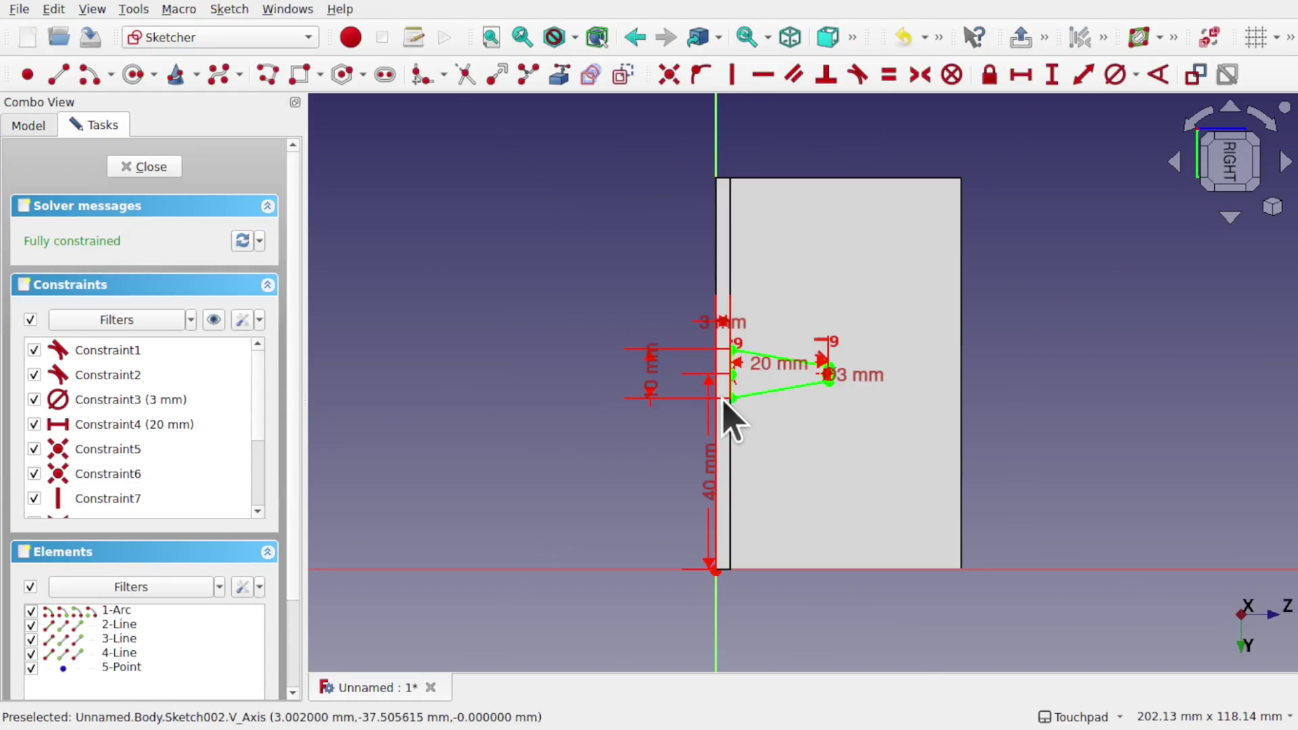
pyautogui.scroll(5, 732, 413)
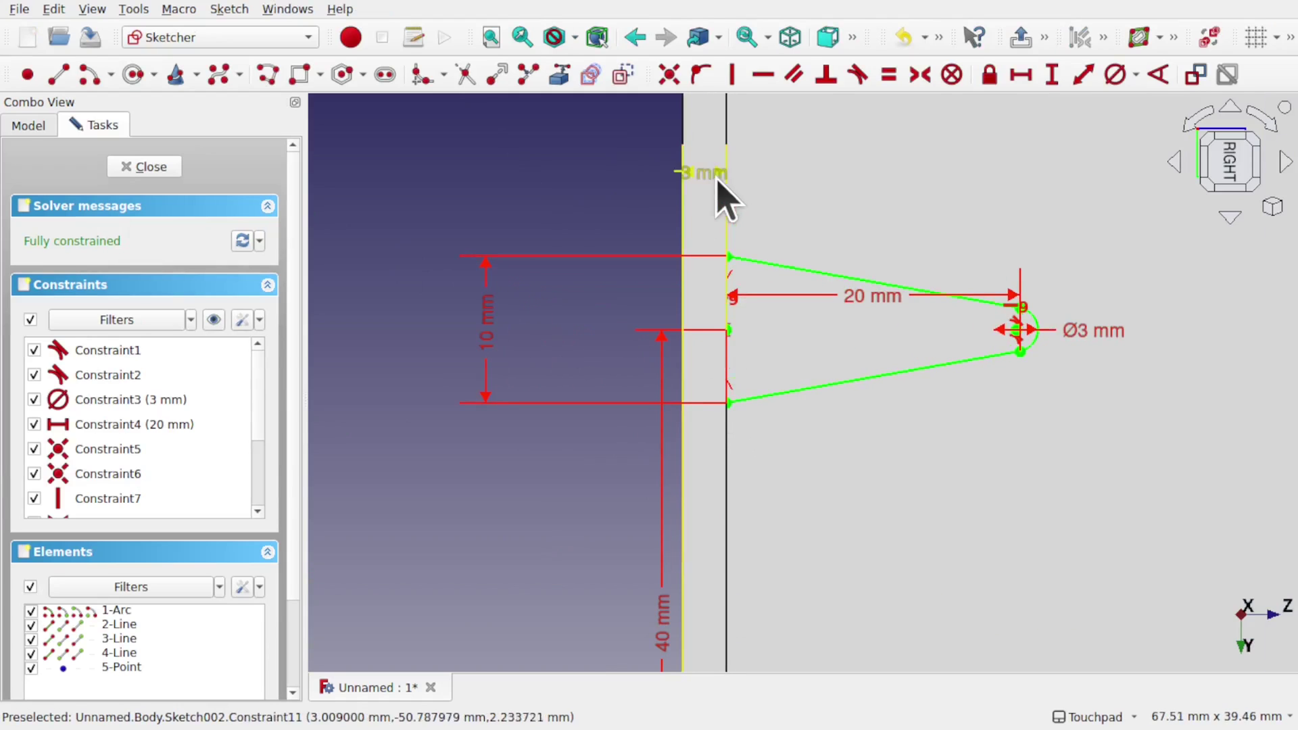
pyautogui.moveTo(734, 393)
pyautogui.keyDown('alt'); pyautogui.mouseDown()
pyautogui.moveTo(719, 342)
pyautogui.moveTo(724, 406)
pyautogui.mouseUp(); pyautogui.keyUp('alt')
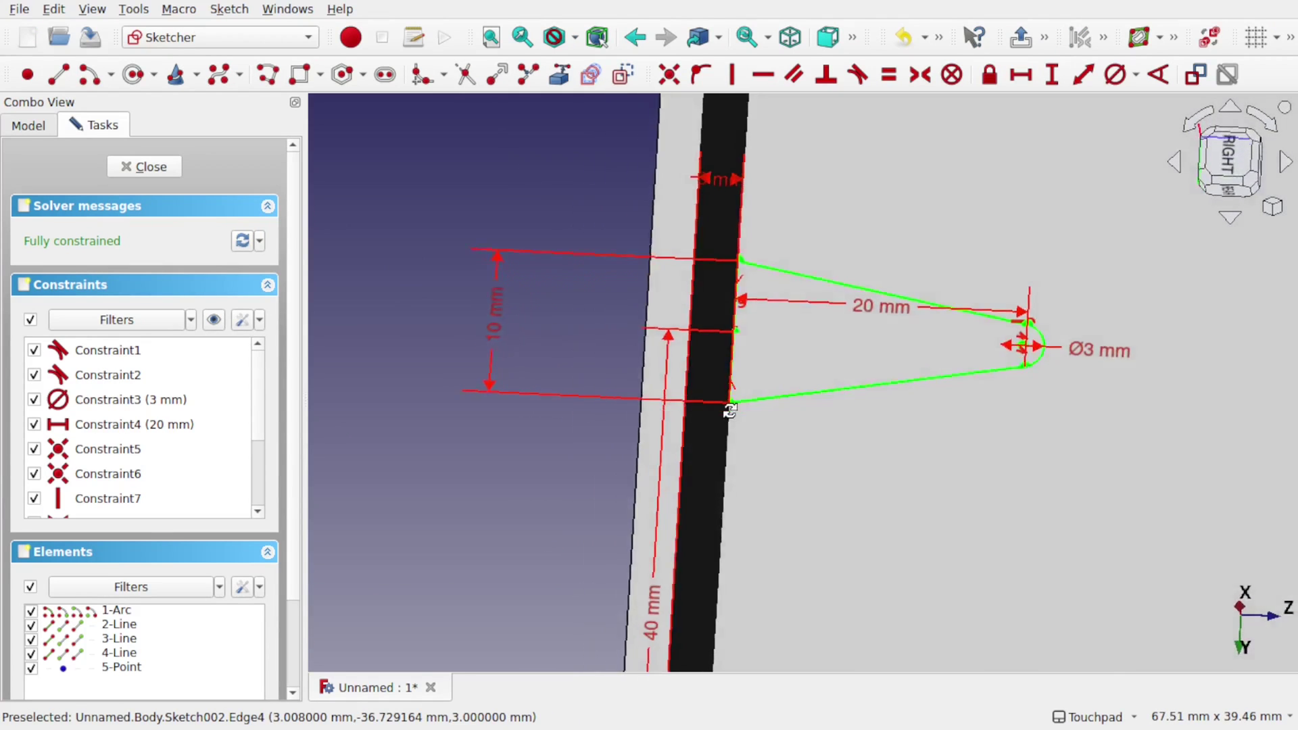
pyautogui.click(228, 10)
pyautogui.click(287, 232)
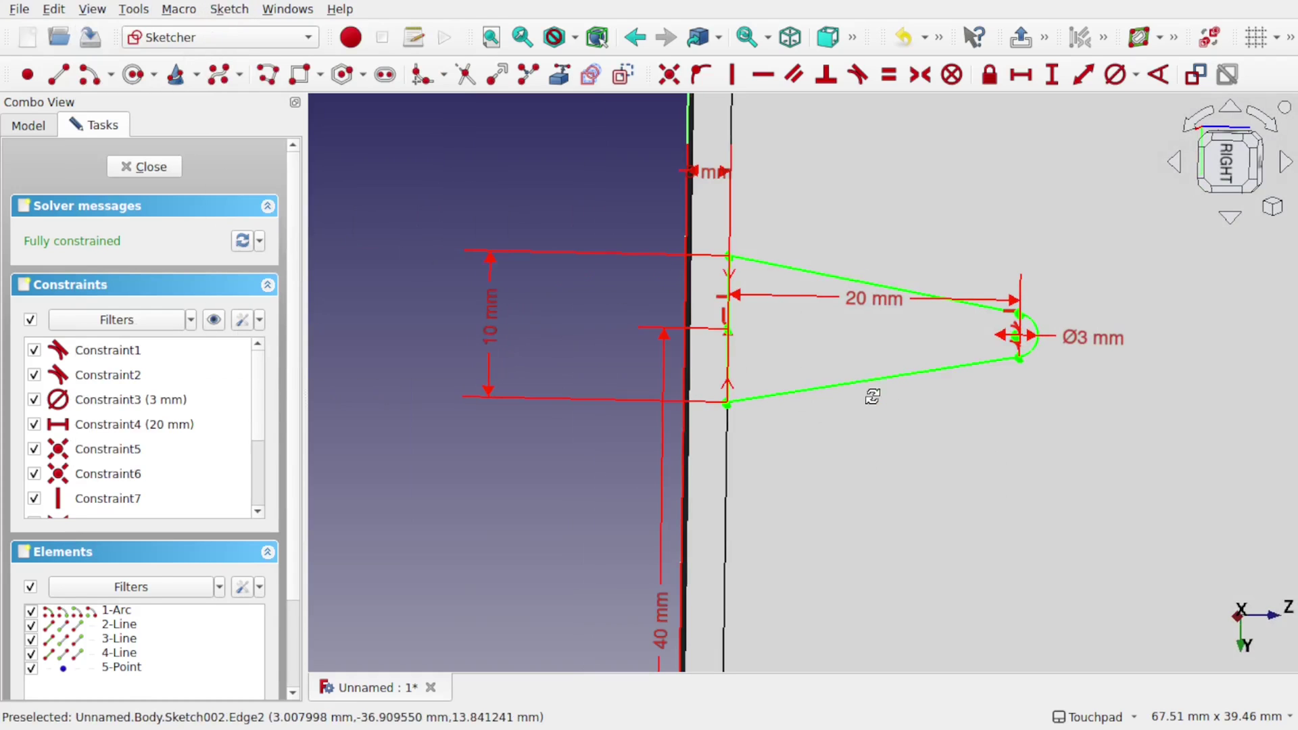
pyautogui.moveTo(832, 394)
pyautogui.keyDown('alt'); pyautogui.mouseDown()
pyautogui.moveTo(825, 290)
pyautogui.moveTo(858, 267)
pyautogui.moveTo(821, 320)
pyautogui.moveTo(809, 277)
pyautogui.moveTo(849, 351)
pyautogui.moveTo(788, 325)
pyautogui.mouseUp(); pyautogui.keyUp('alt')
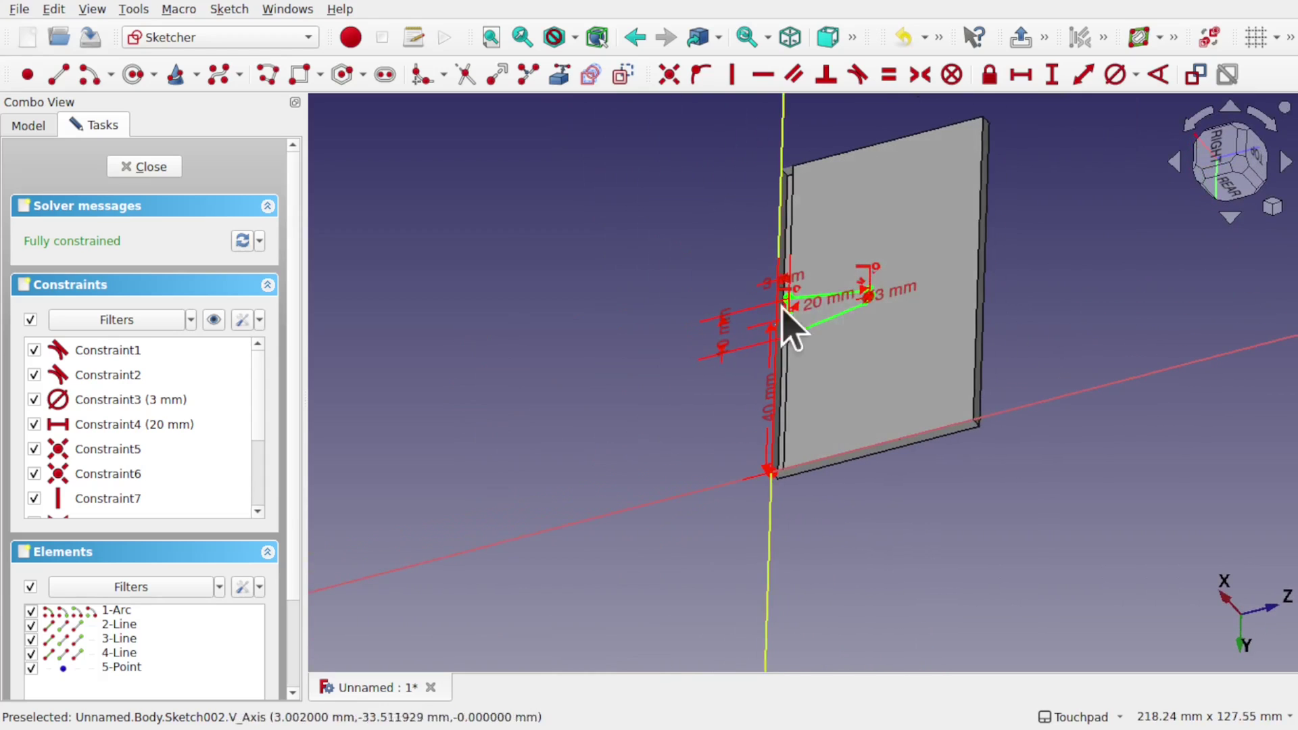
pyautogui.click(144, 168)
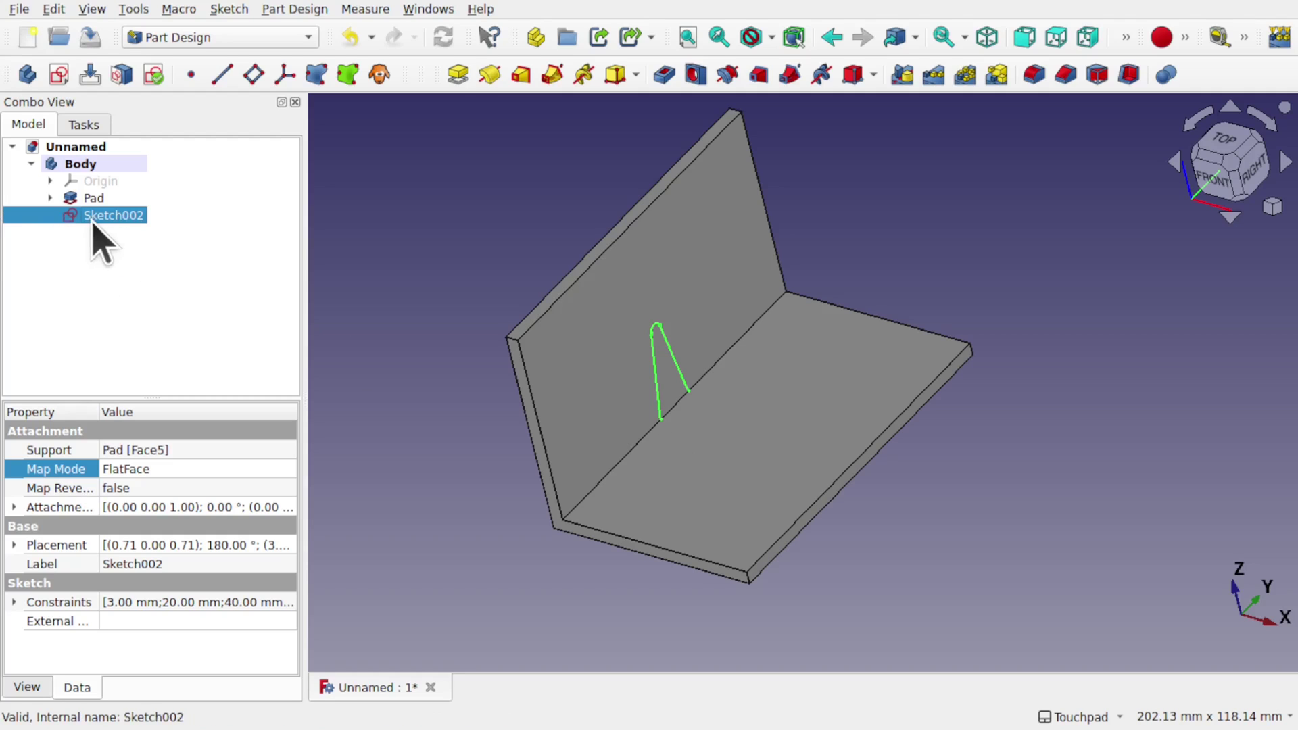
# Duplicate Sketch002 as Sketch003 with the Pad and other dependencies excluded
pyautogui.click(54, 10)
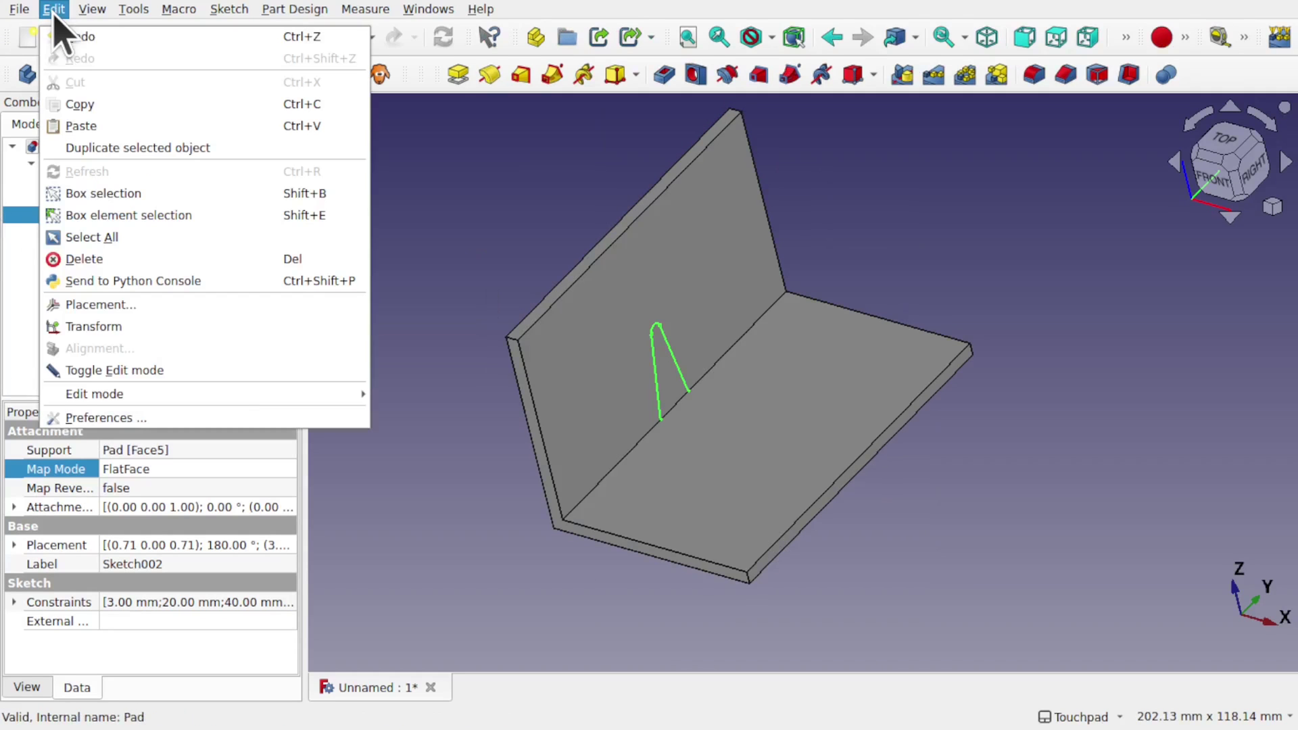
pyautogui.click(82, 153)
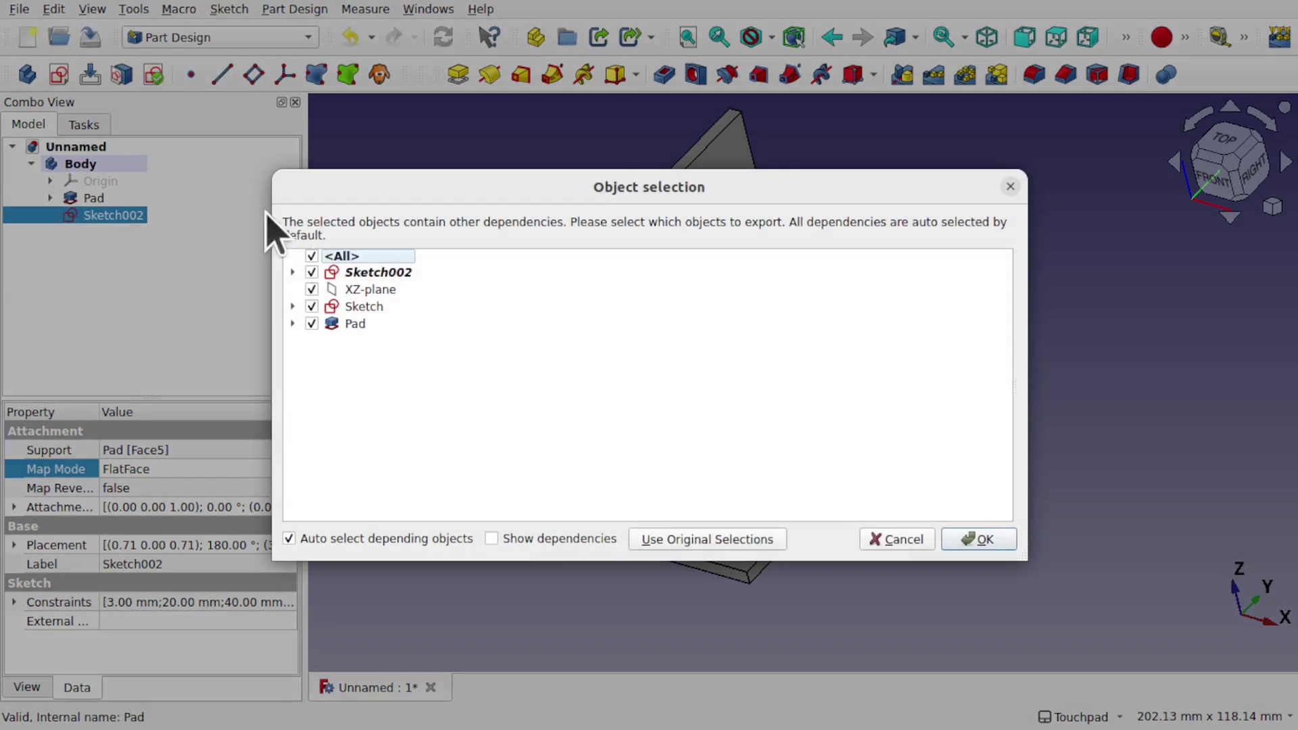
pyautogui.click(311, 324)
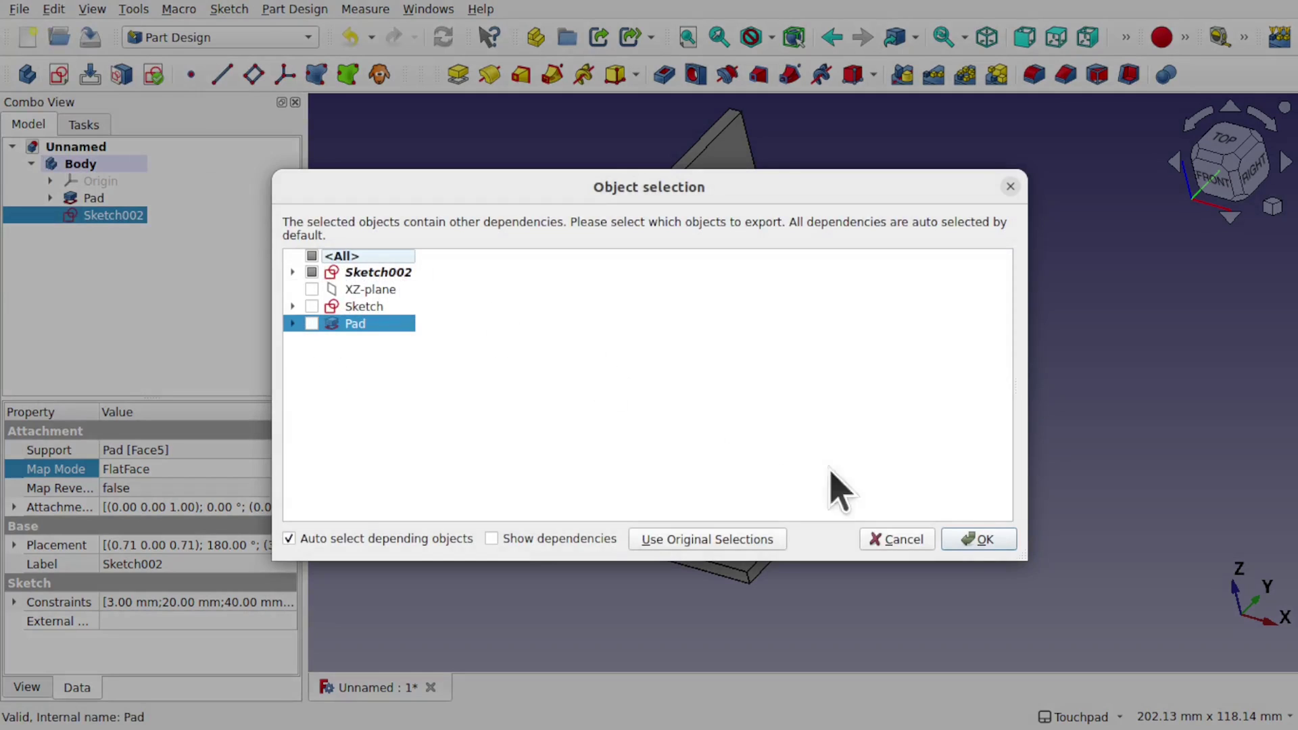
pyautogui.click(975, 541)
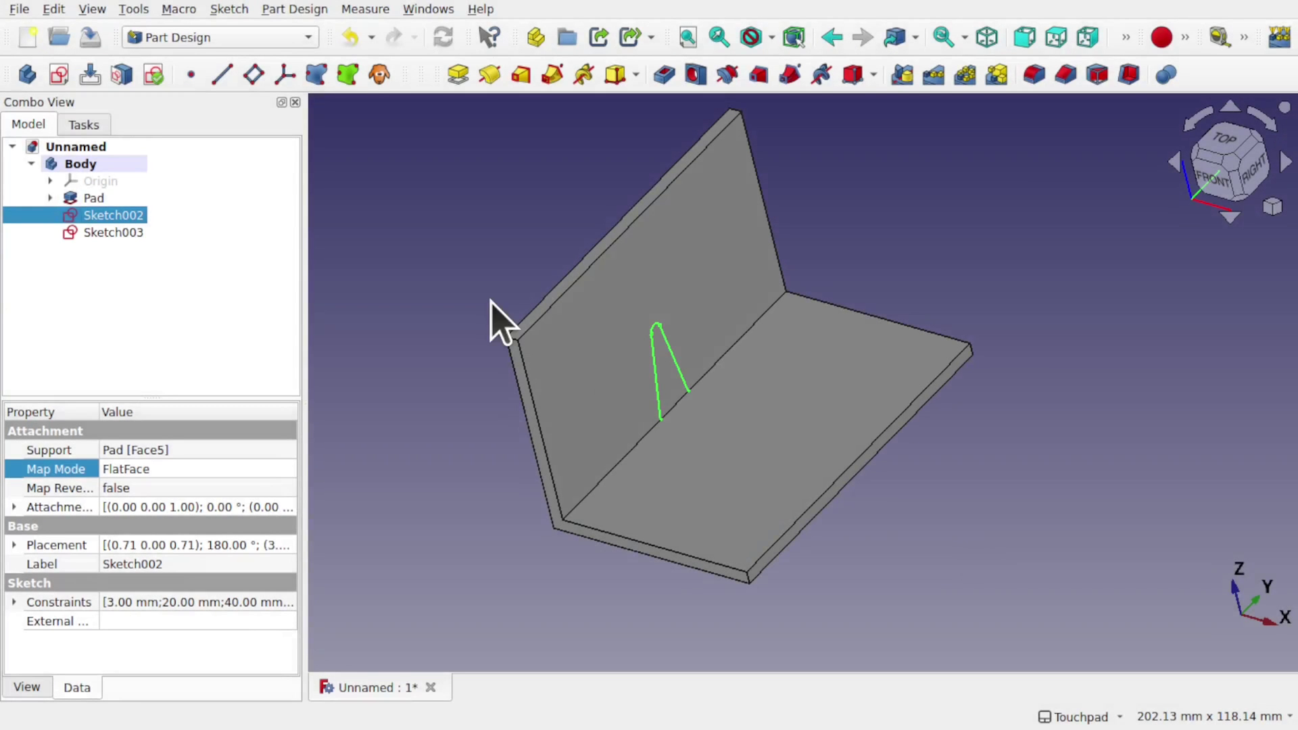
# Detach Sketch003 from its support face so it is reoriented onto the XY-plane
pyautogui.click(113, 234)
pyautogui.moveTo(642, 392); pyautogui.dragTo(748, 429, button='middle')
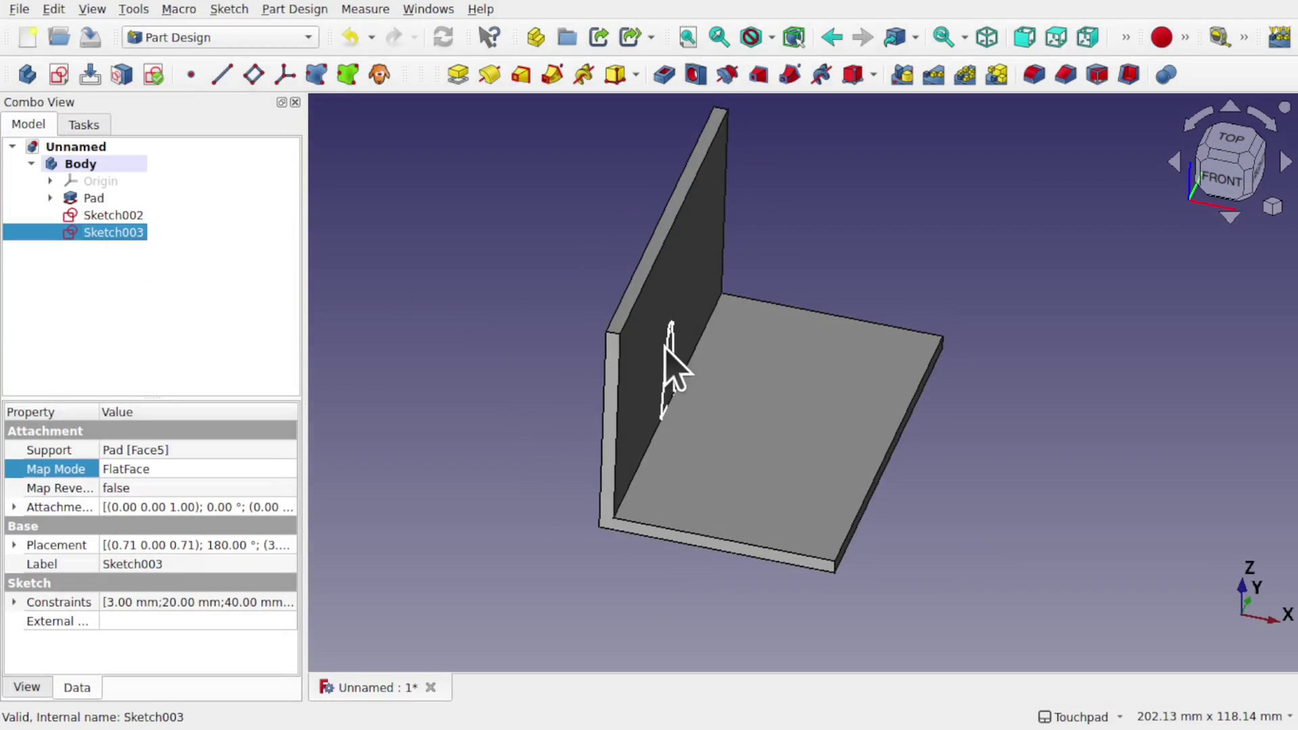
pyautogui.click(230, 10)
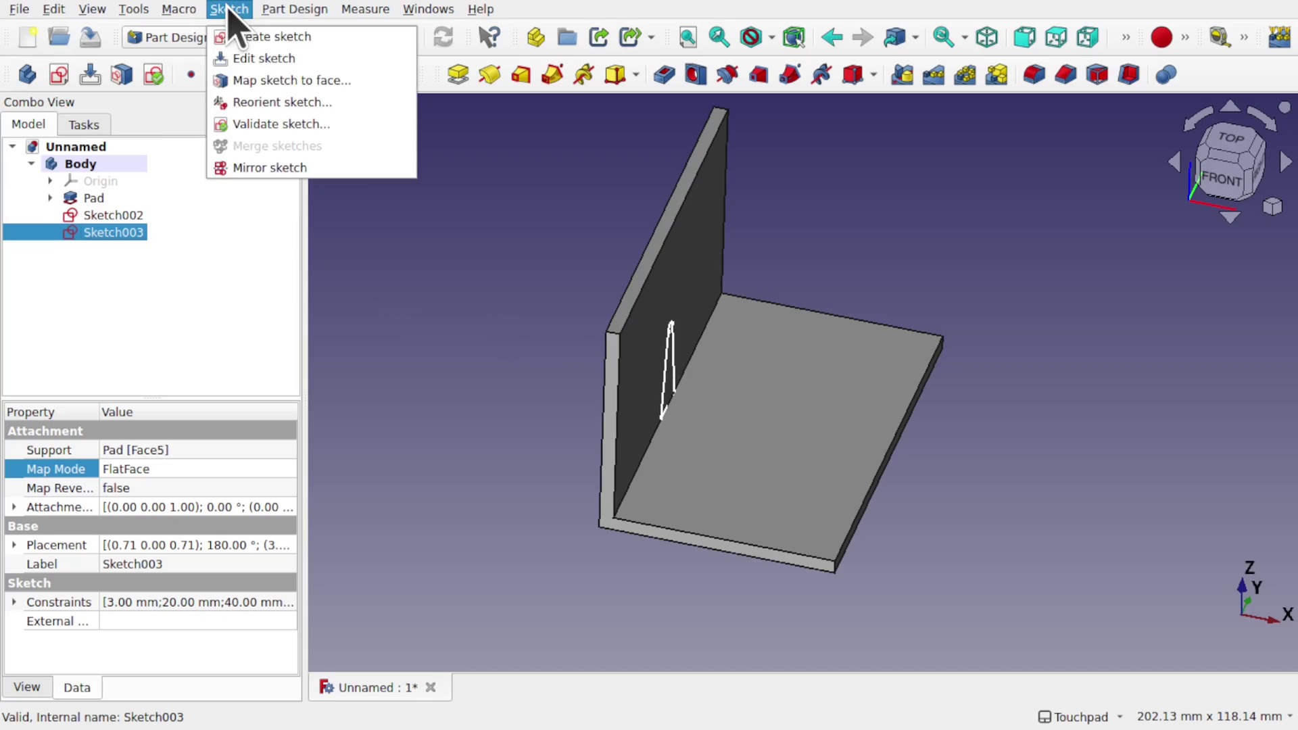
pyautogui.click(262, 103)
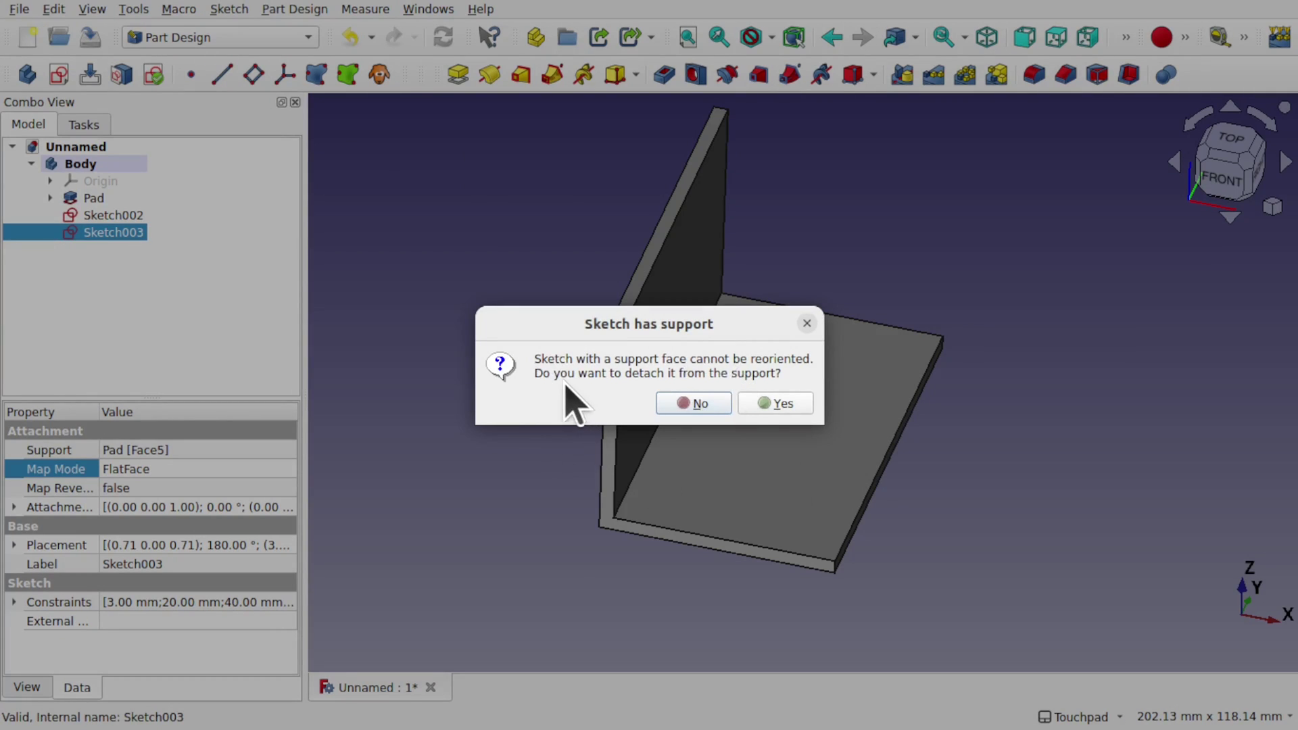
pyautogui.click(770, 404)
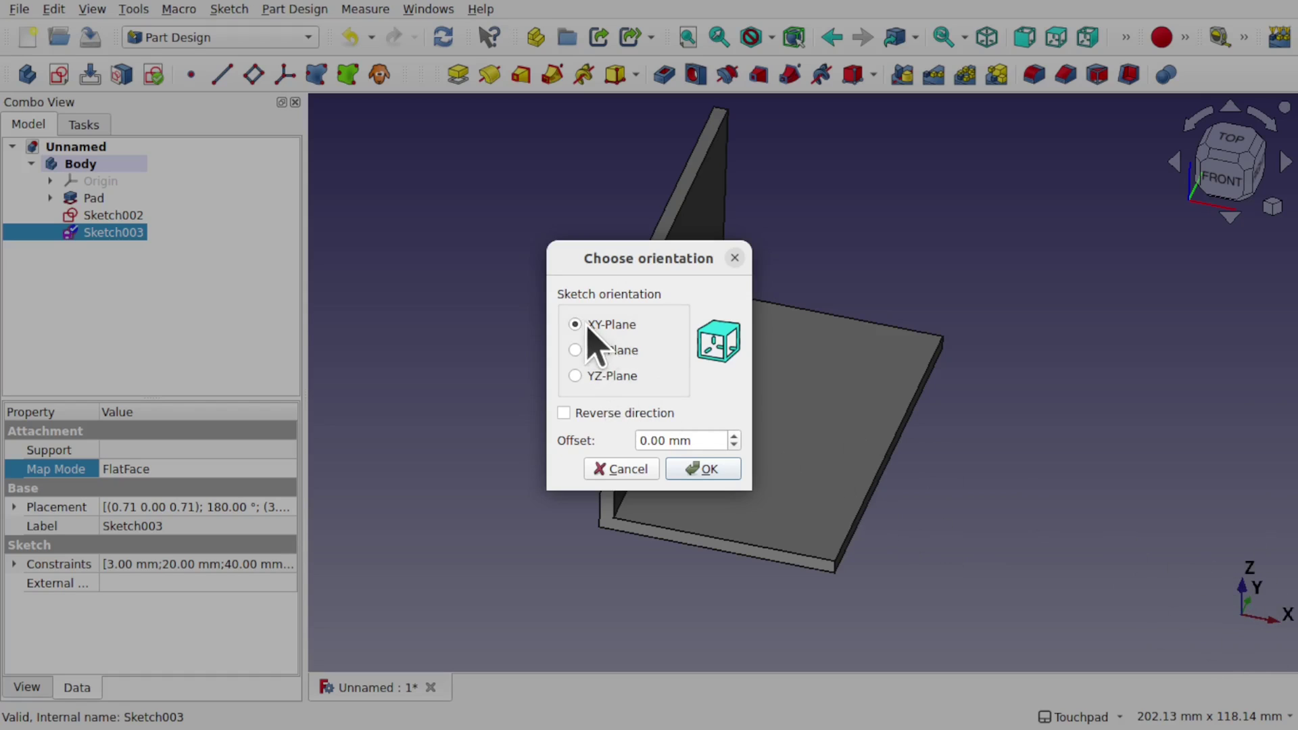
pyautogui.click(720, 469)
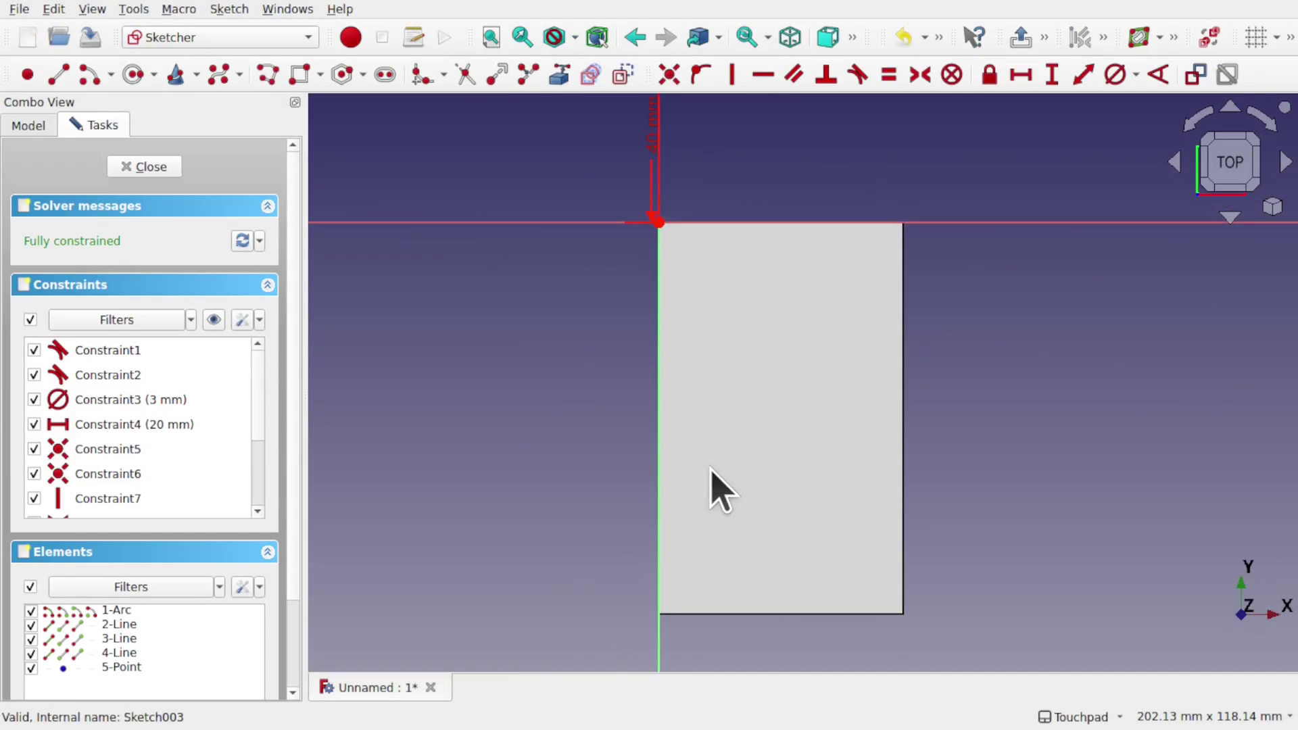
# Close Sketch003 and orbit around the bracket to see where it now floats
pyautogui.click(150, 168)
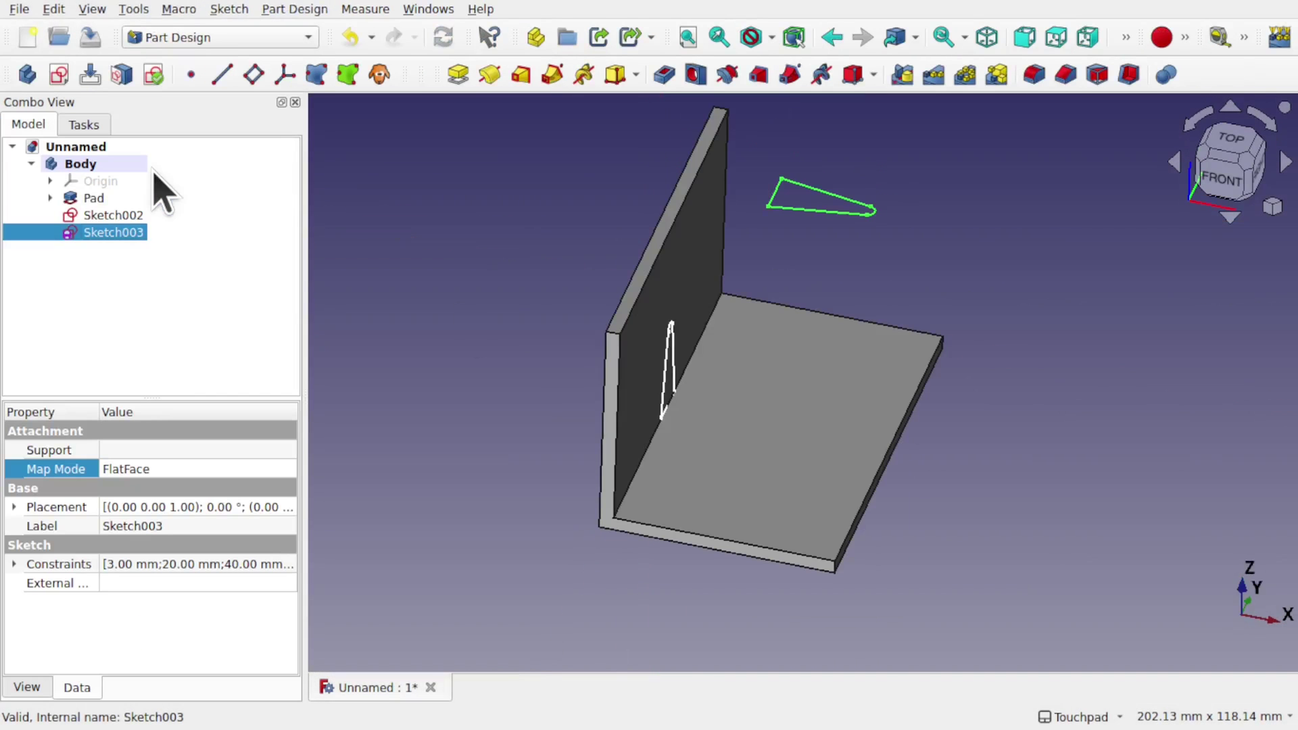
pyautogui.keyDown('alt'); pyautogui.moveTo(889, 297); pyautogui.dragTo(724, 275); pyautogui.keyUp('alt')
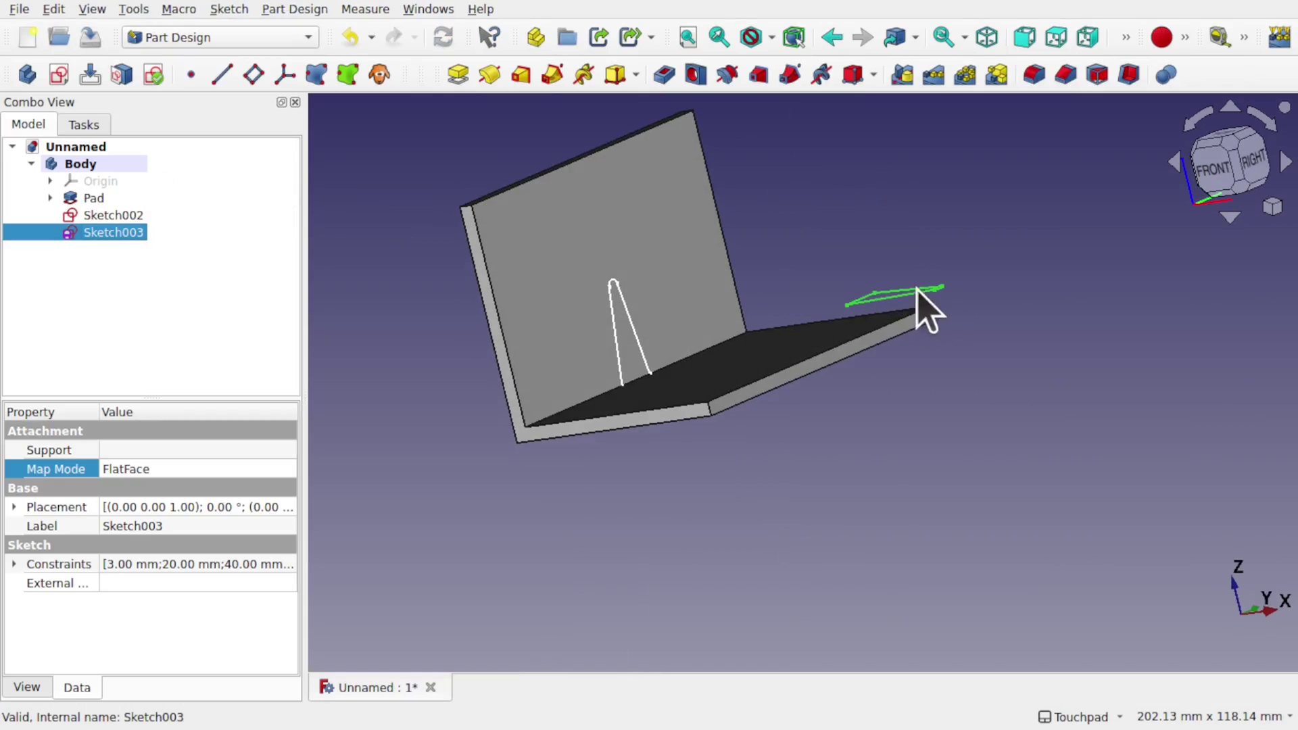
pyautogui.keyDown('alt'); pyautogui.moveTo(921, 304); pyautogui.dragTo(885, 392); pyautogui.keyUp('alt')
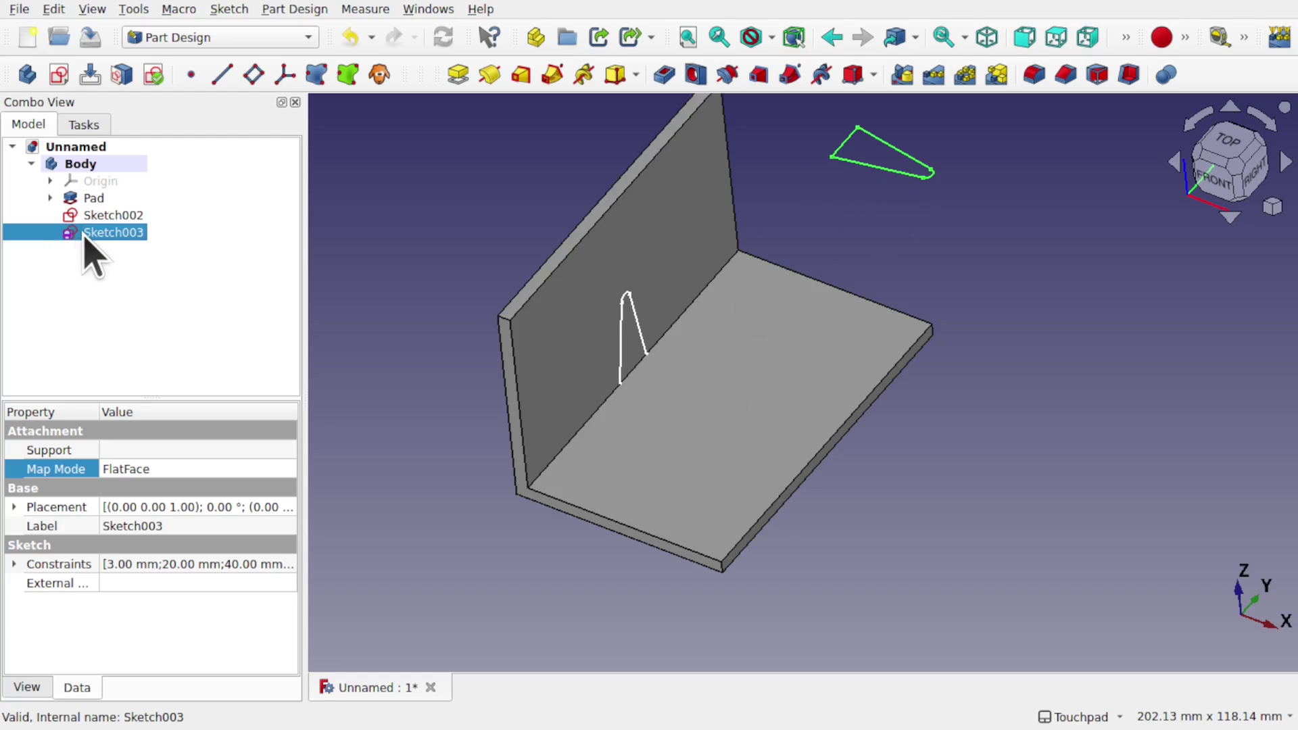
# Attach Sketch003 to the Pad's inner floor face (Face4) in flat-face mode
pyautogui.click(242, 472)
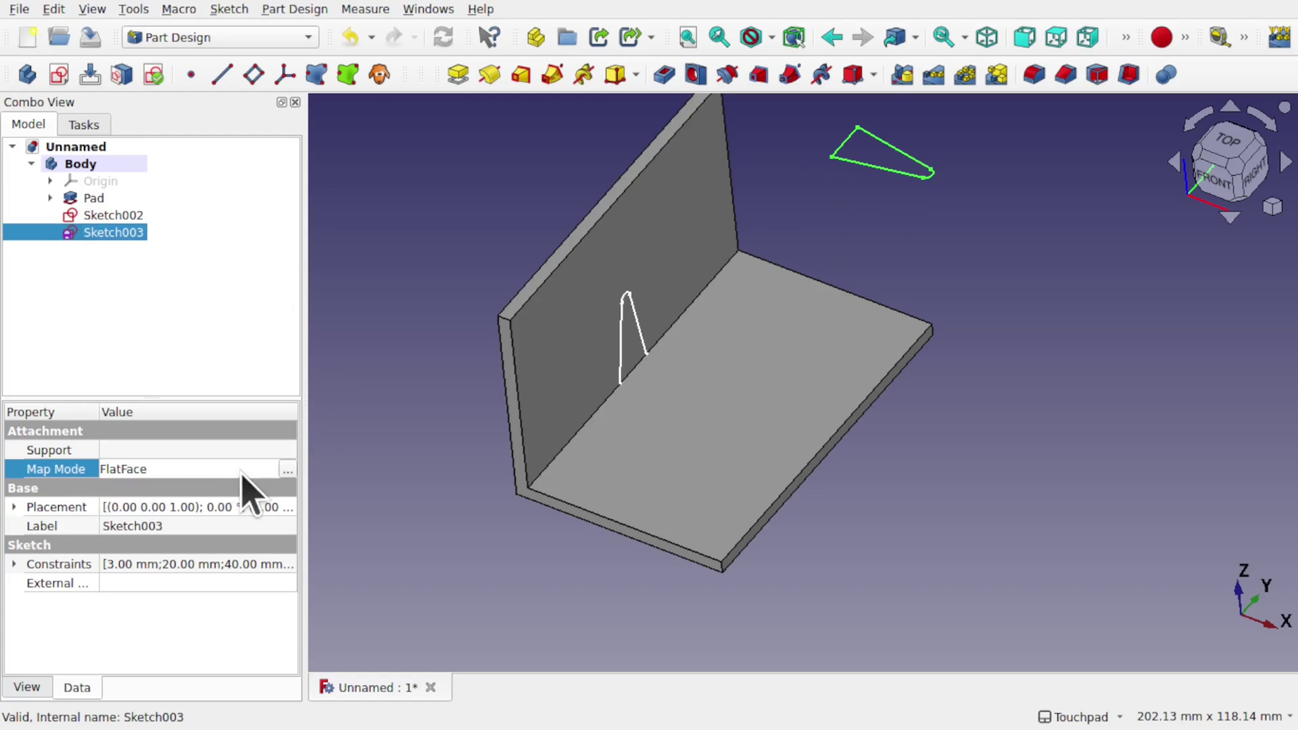
pyautogui.click(287, 468)
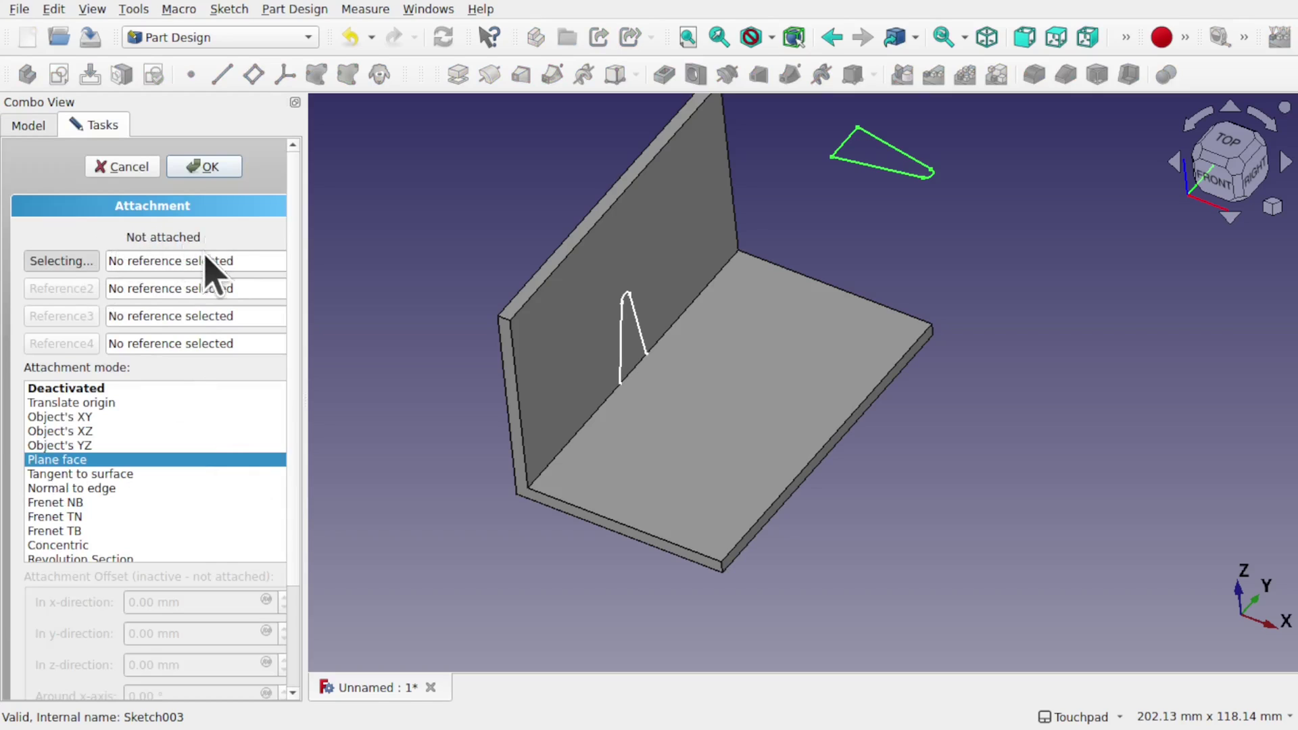
pyautogui.click(63, 265)
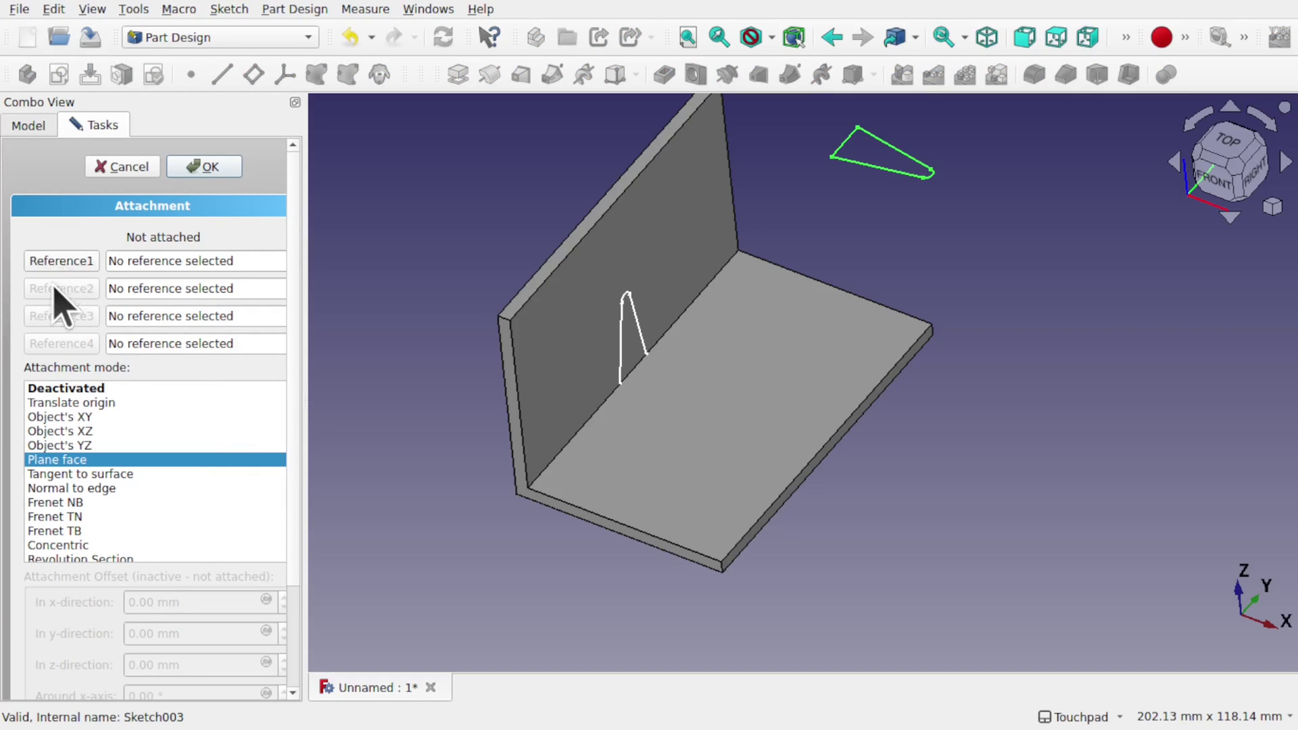
pyautogui.click(59, 265)
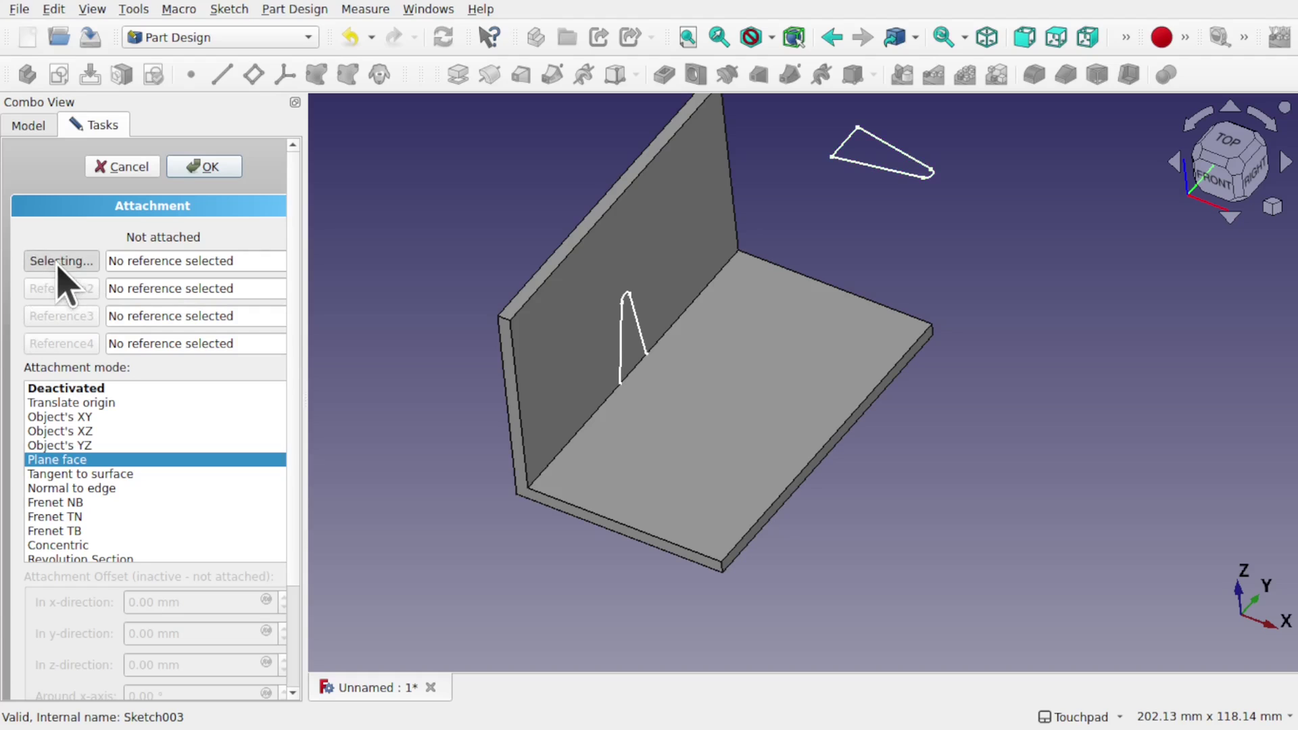
pyautogui.click(717, 415)
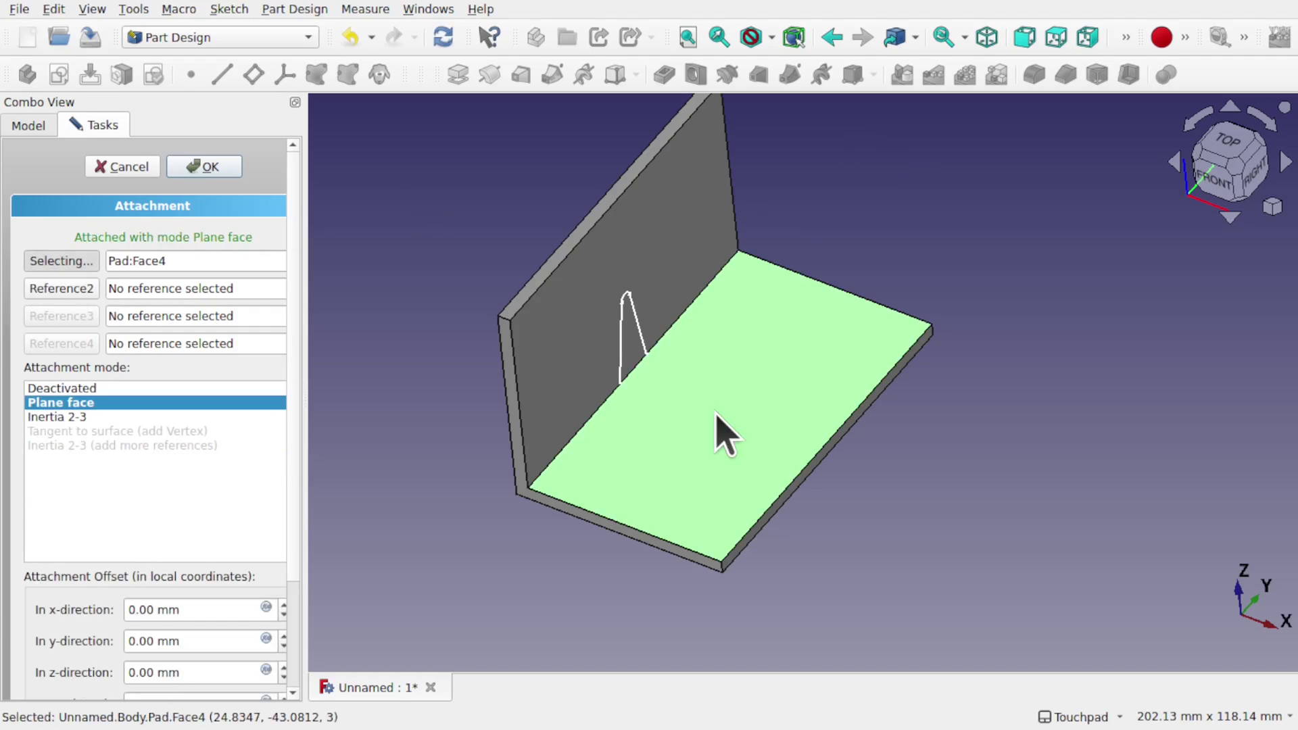
pyautogui.click(204, 167)
pyautogui.moveTo(831, 408)
pyautogui.keyDown('alt'); pyautogui.mouseDown()
pyautogui.moveTo(776, 327)
pyautogui.moveTo(765, 266)
pyautogui.moveTo(834, 347)
pyautogui.moveTo(941, 371)
pyautogui.moveTo(539, 365)
pyautogui.moveTo(647, 428)
pyautogui.moveTo(636, 419)
pyautogui.mouseUp(); pyautogui.keyUp('alt')
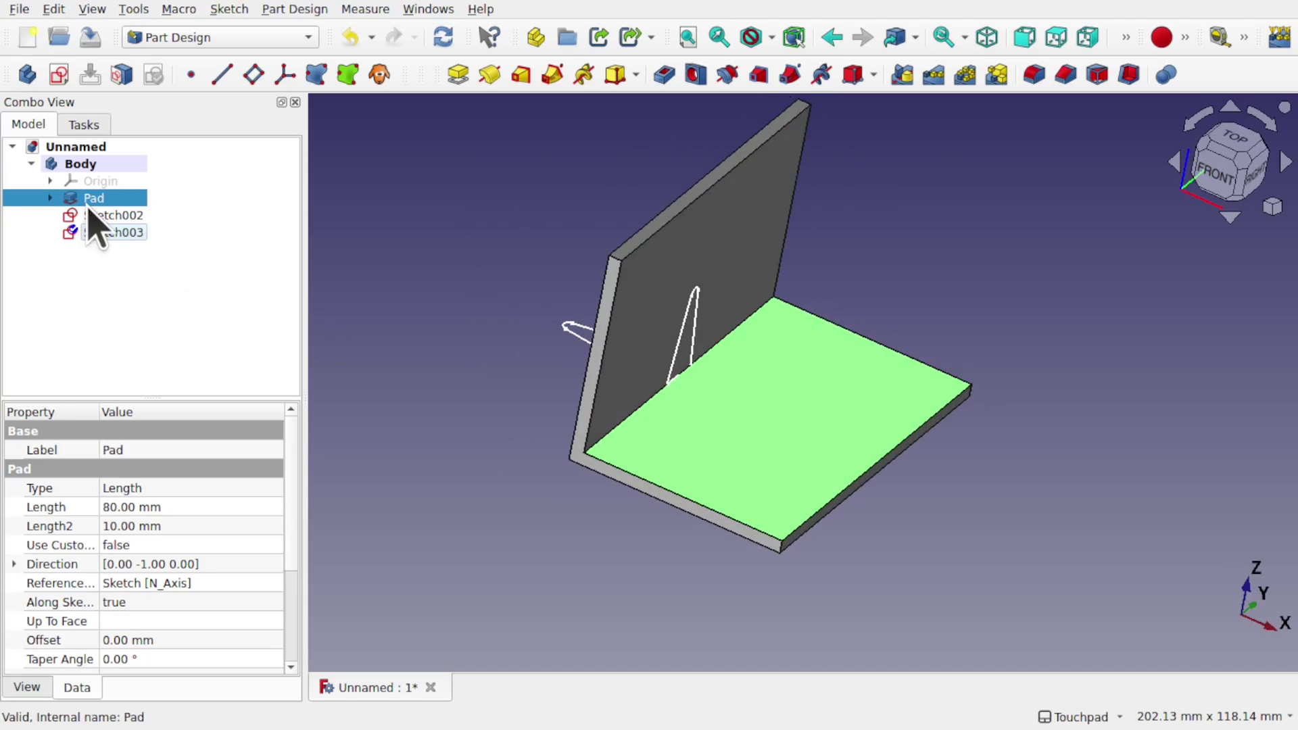
# Flip Sketch003's attachment sides so its triangle meets the wall triangle at the corner
pyautogui.click(120, 233)
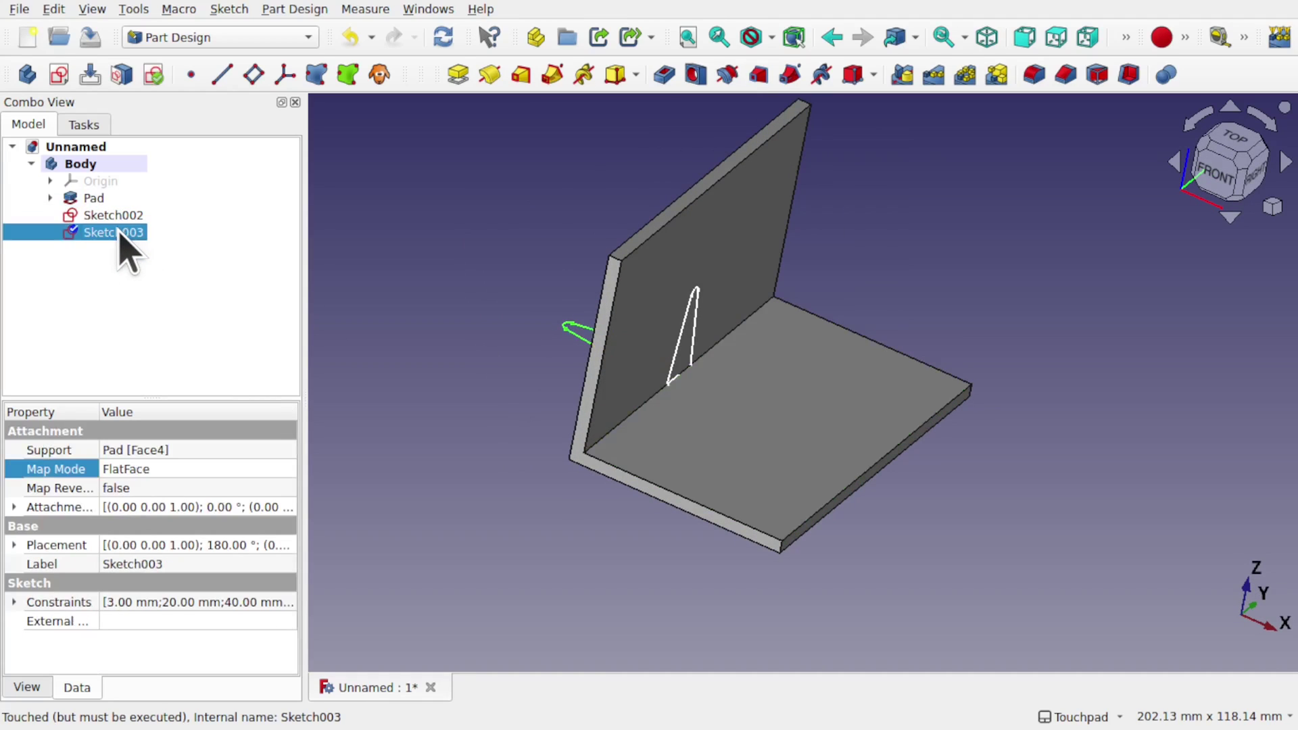
pyautogui.click(287, 468)
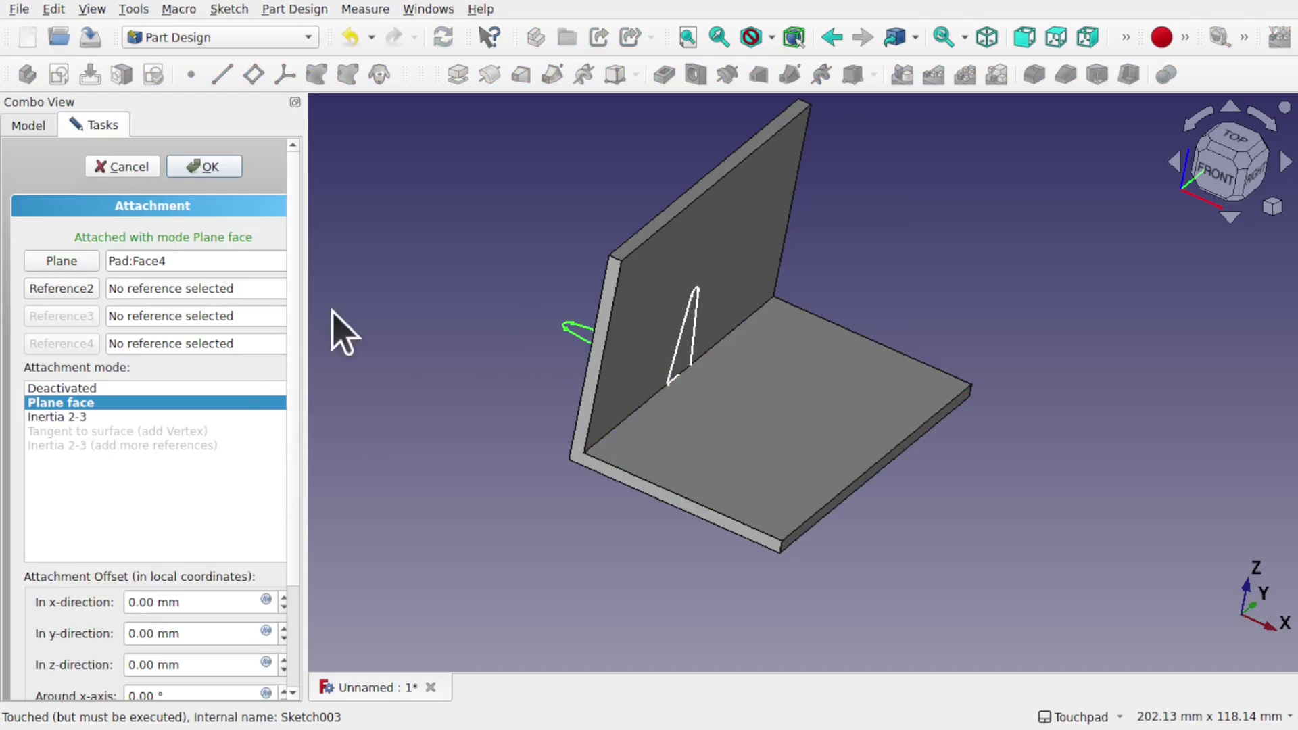
pyautogui.scroll(-3, 294, 379)
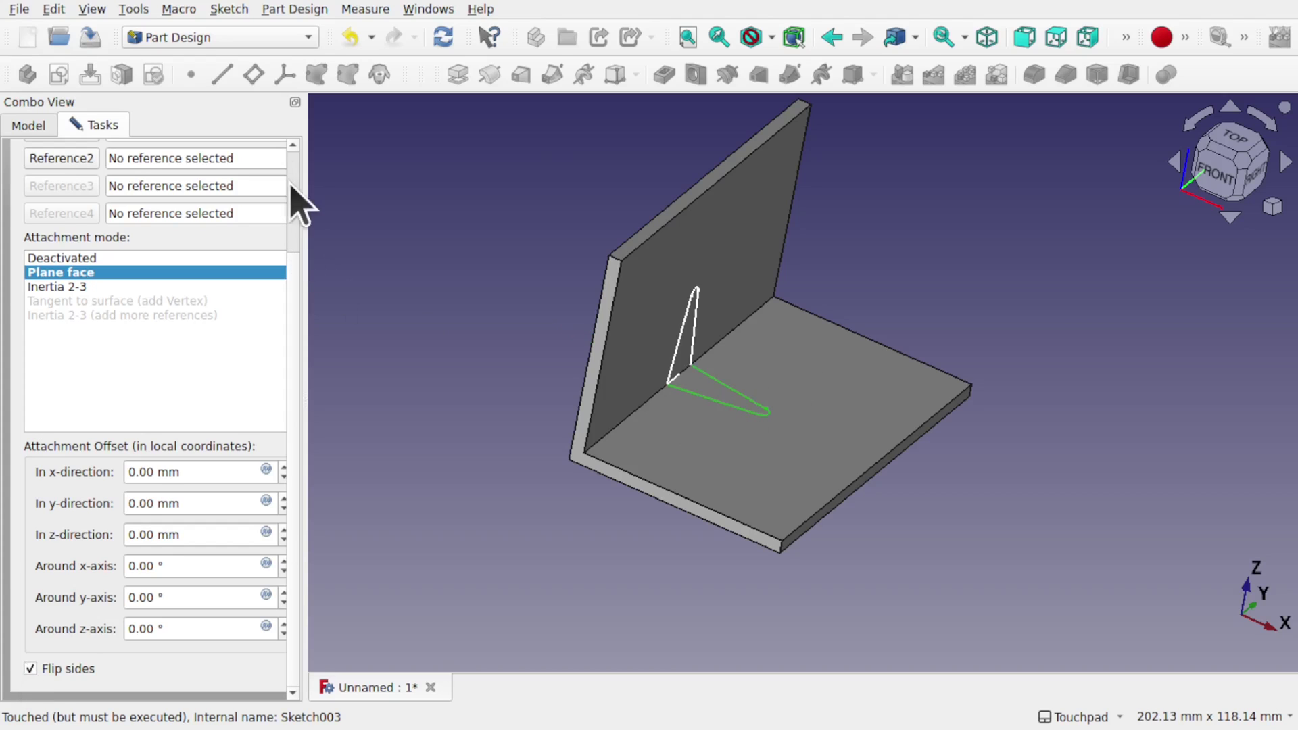
pyautogui.scroll(5, 301, 184)
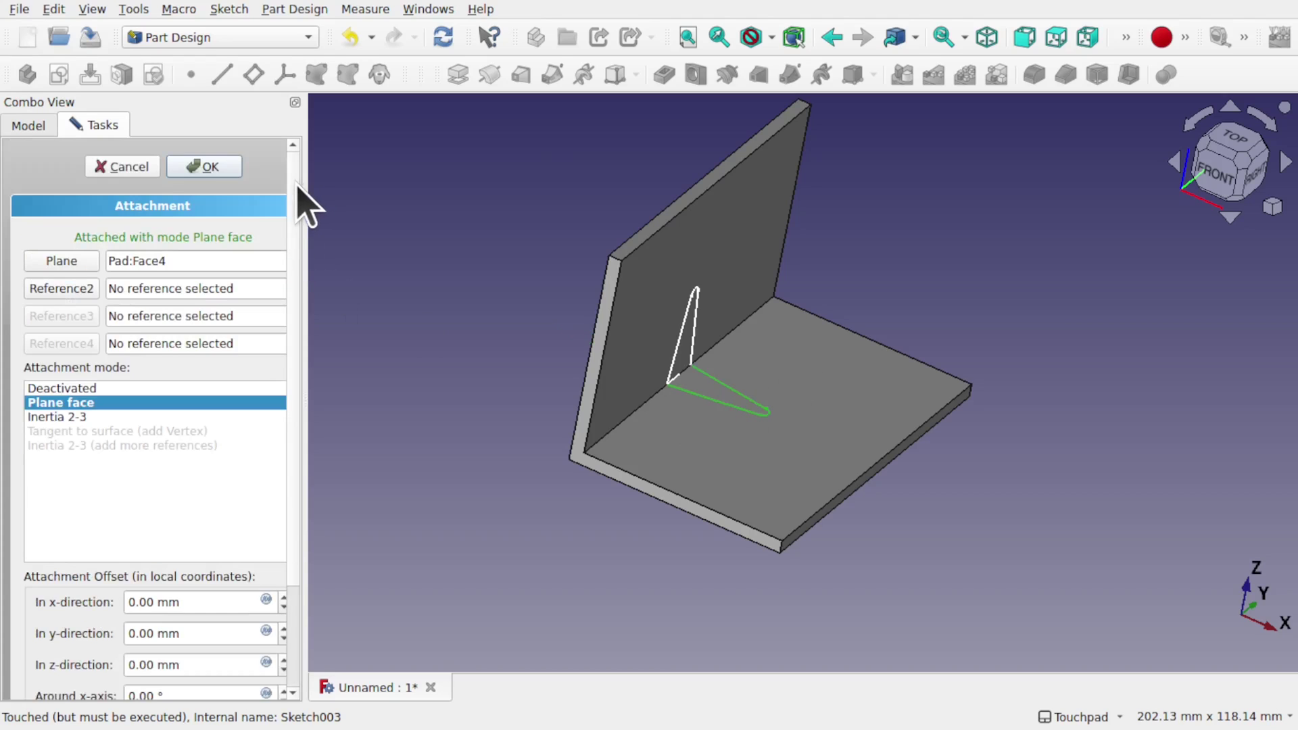
pyautogui.click(213, 165)
pyautogui.scroll(5, 710, 393)
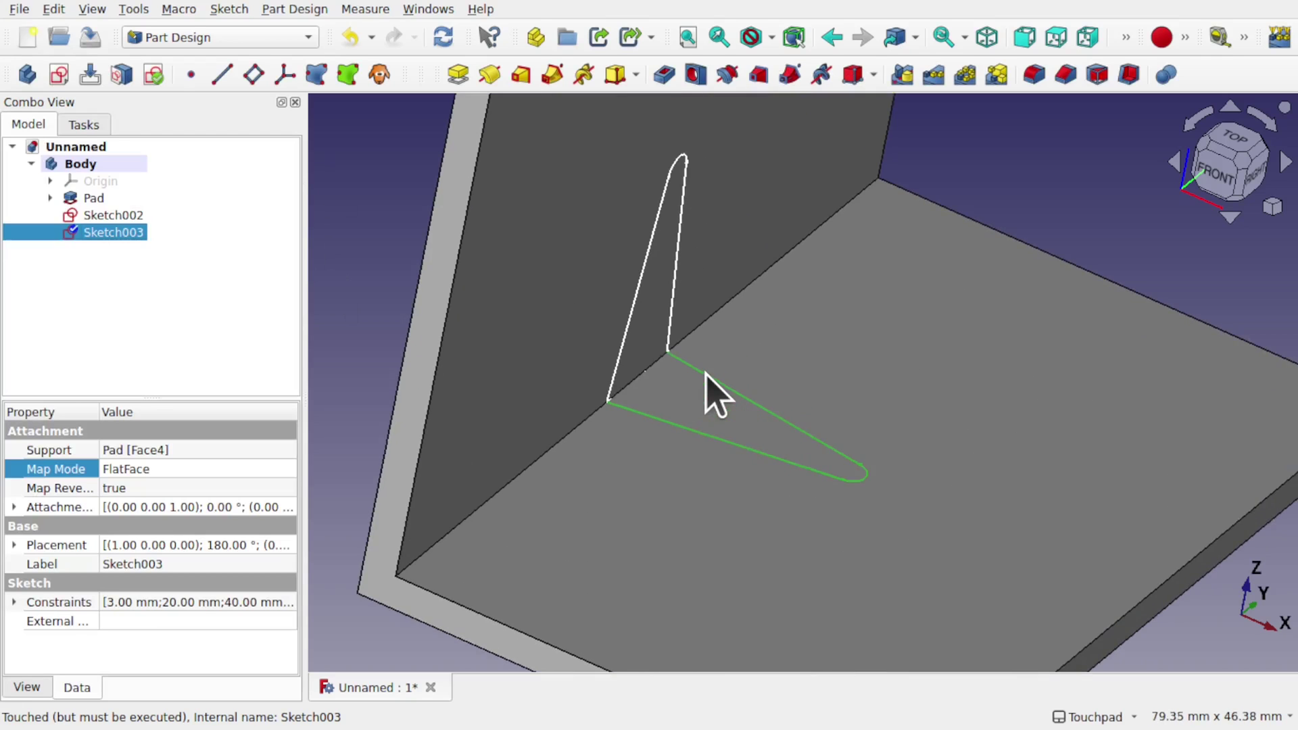
pyautogui.moveTo(710, 392)
pyautogui.keyDown('alt'); pyautogui.mouseDown()
pyautogui.moveTo(724, 311)
pyautogui.moveTo(740, 332)
pyautogui.moveTo(730, 350)
pyautogui.mouseUp(); pyautogui.keyUp('alt')
pyautogui.scroll(-6, 736, 368)
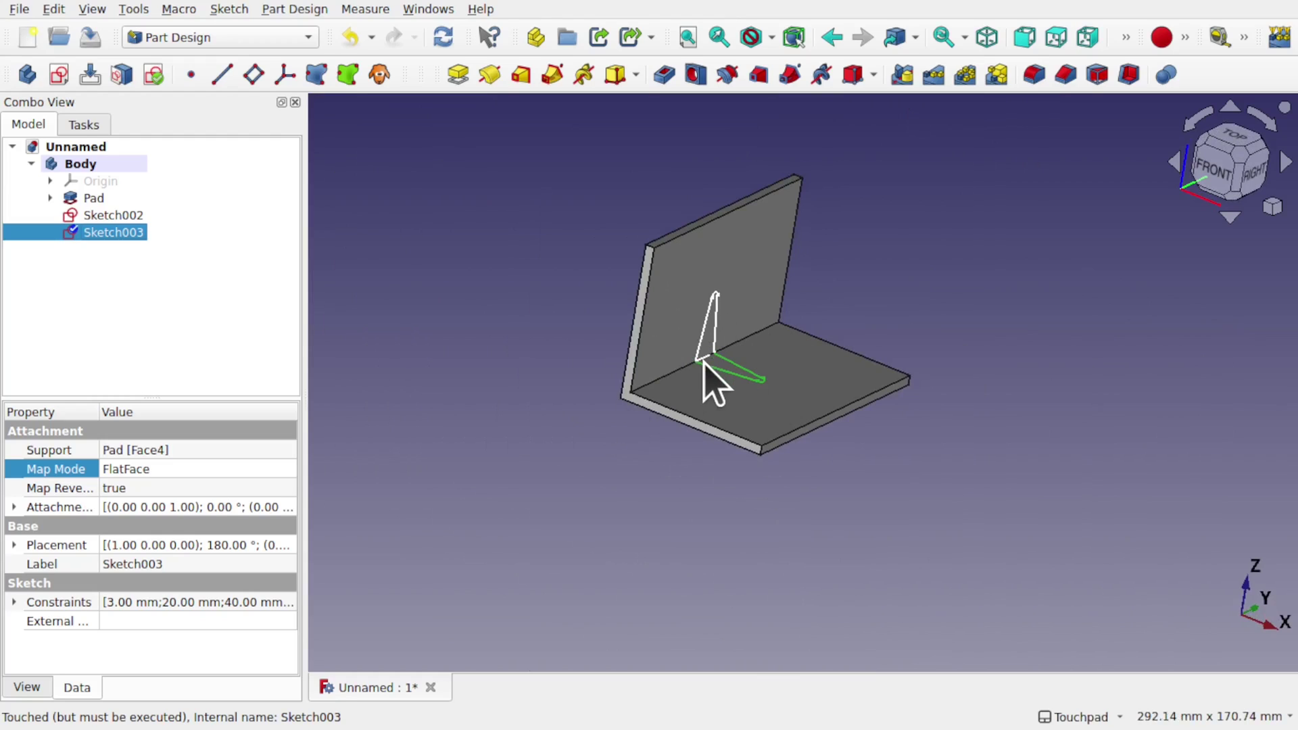
# Create an additive loft from the wall triangle Sketch002 to the floor triangle Sketch003
pyautogui.click(119, 217)
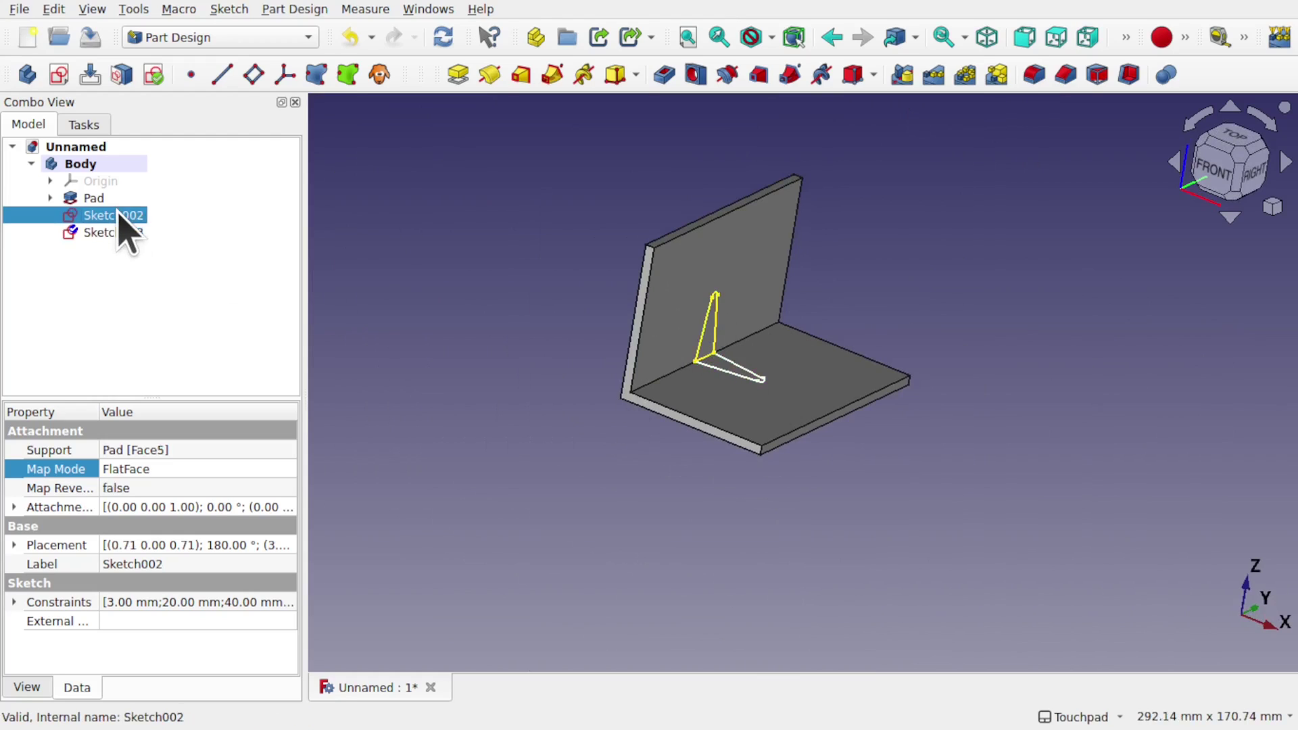
pyautogui.keyDown('ctrl'); pyautogui.click(118, 233); pyautogui.keyUp('ctrl')
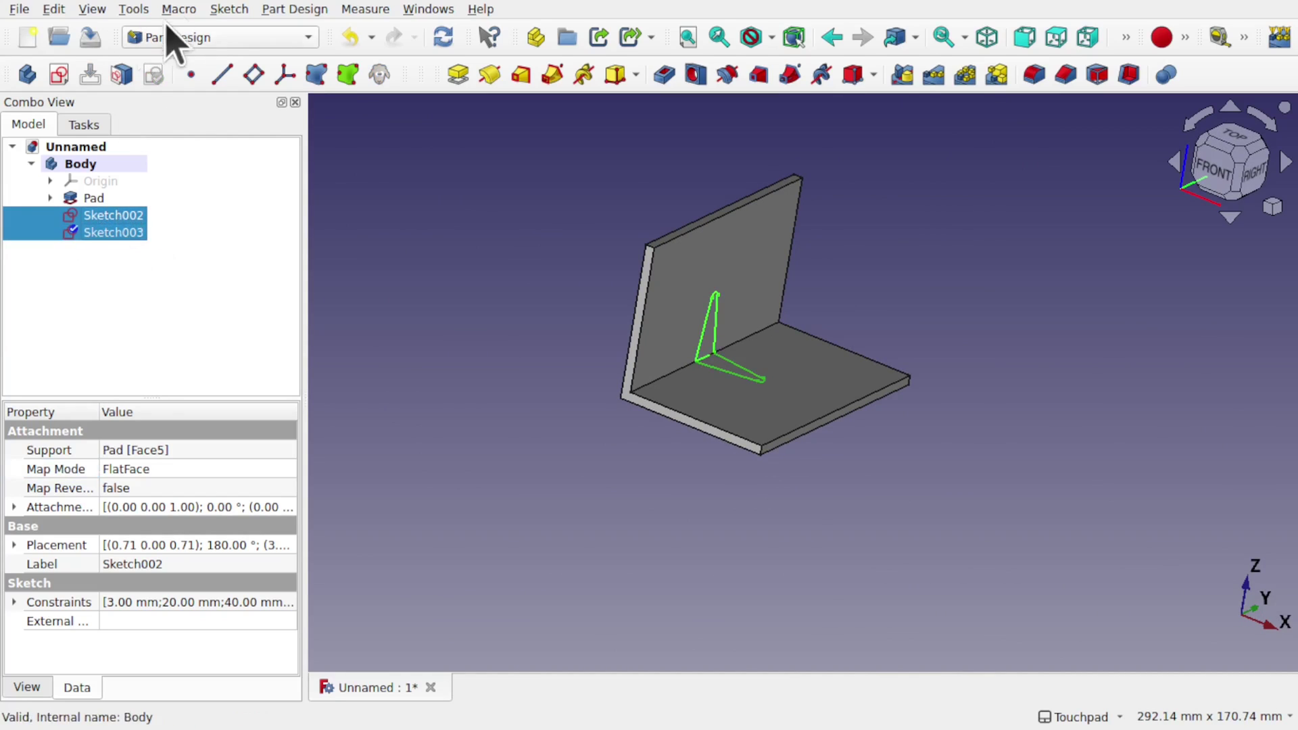
pyautogui.click(293, 10)
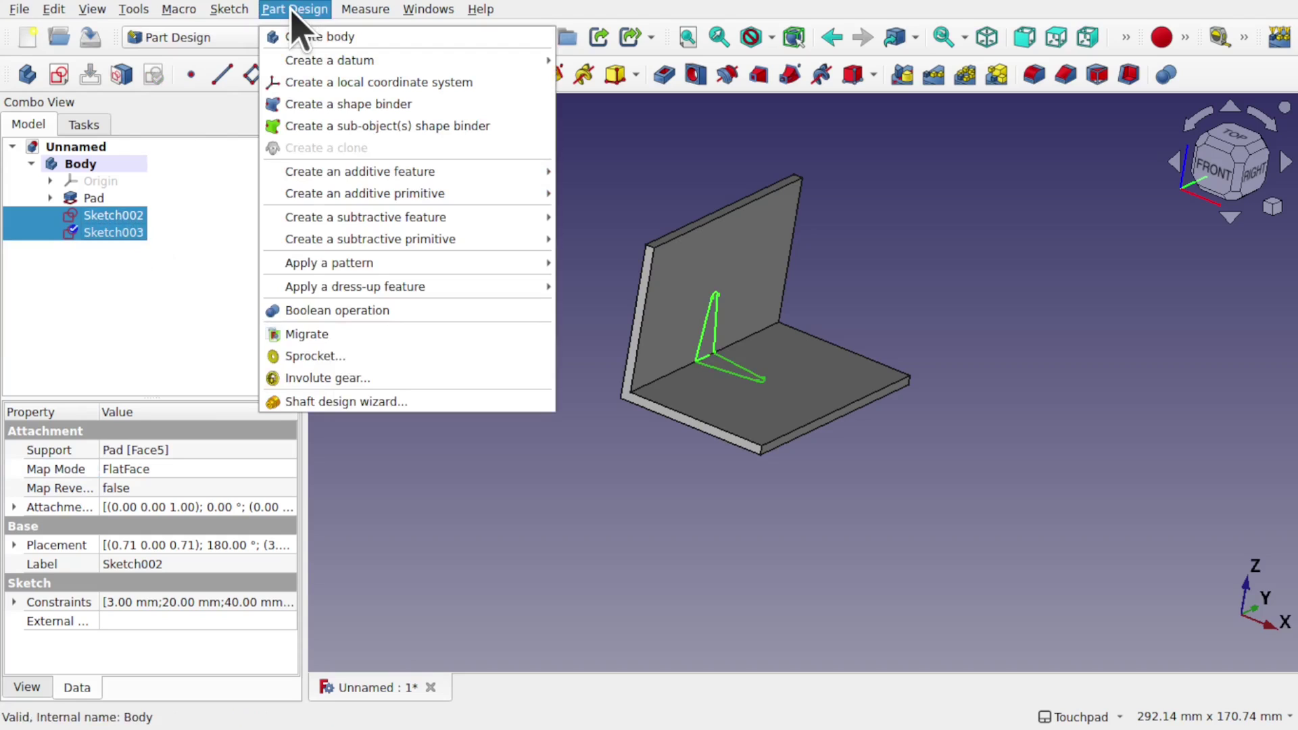
pyautogui.moveTo(389, 175)
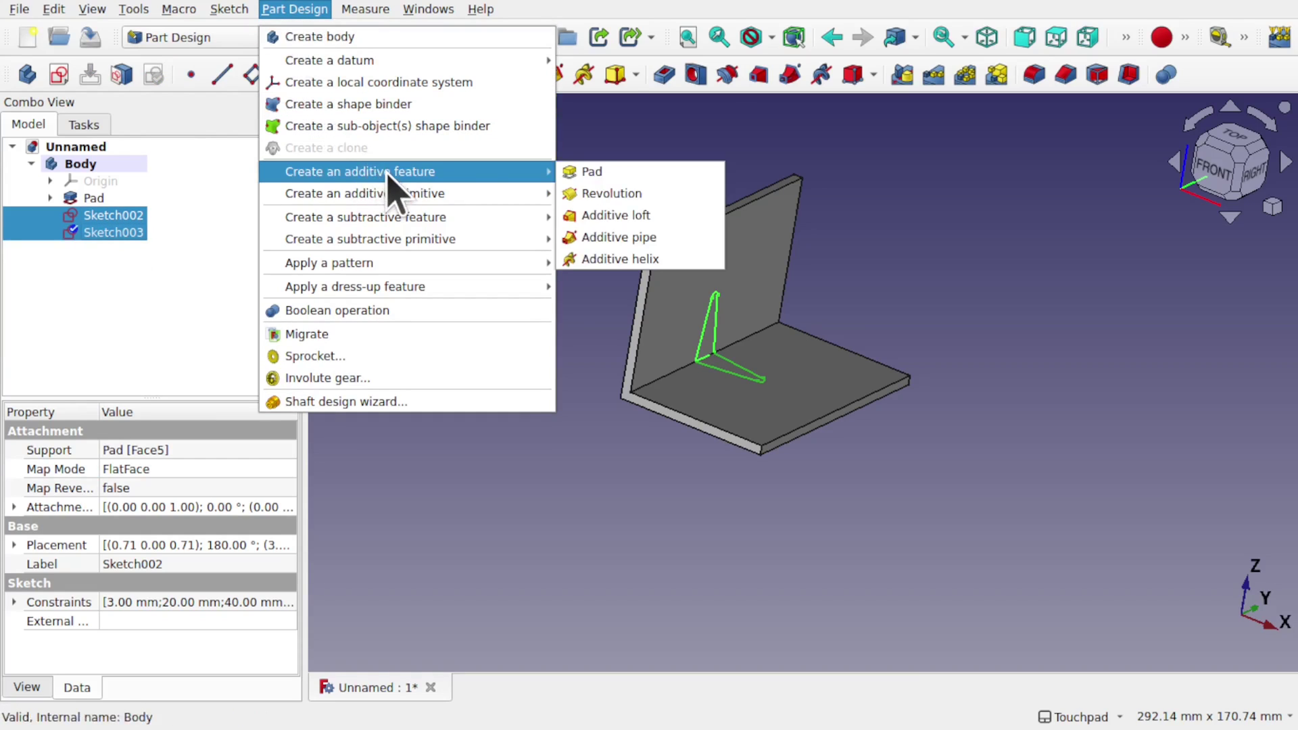
pyautogui.click(690, 216)
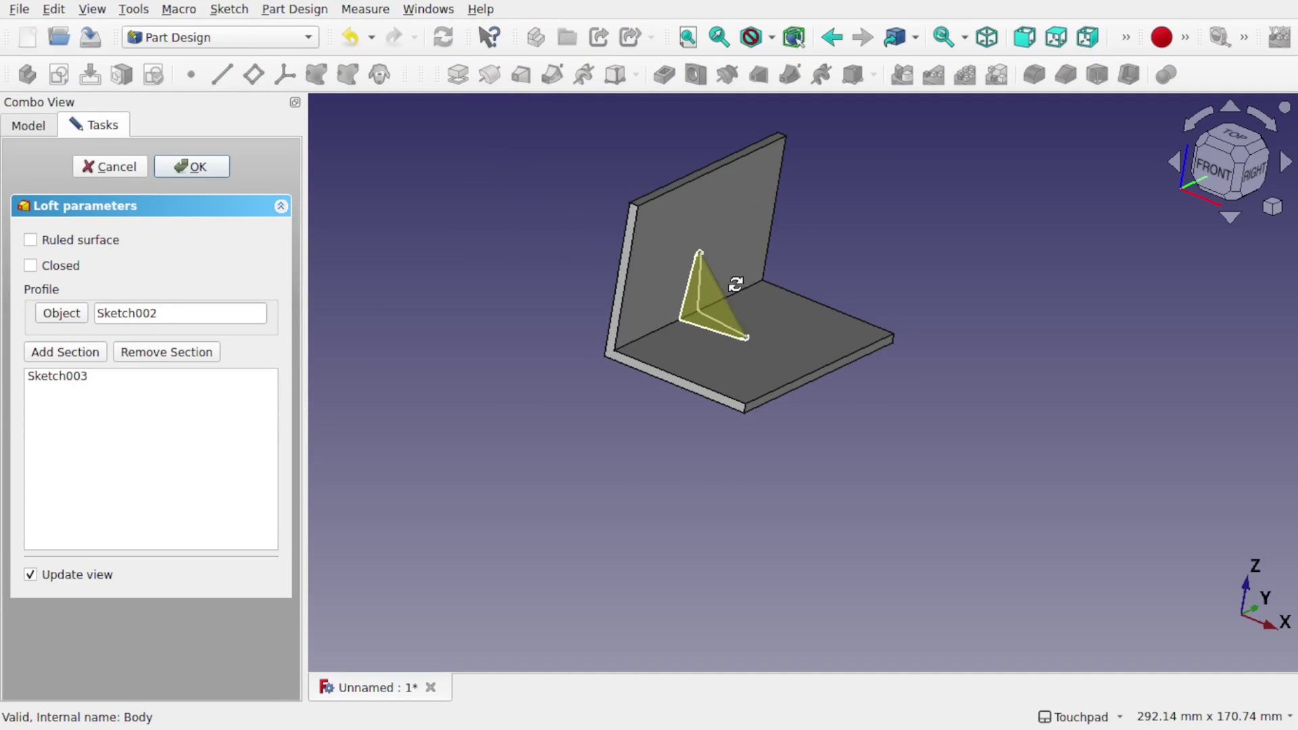
pyautogui.keyDown('alt'); pyautogui.moveTo(736, 284); pyautogui.dragTo(695, 386); pyautogui.keyUp('alt')
pyautogui.scroll(5, 695, 386)
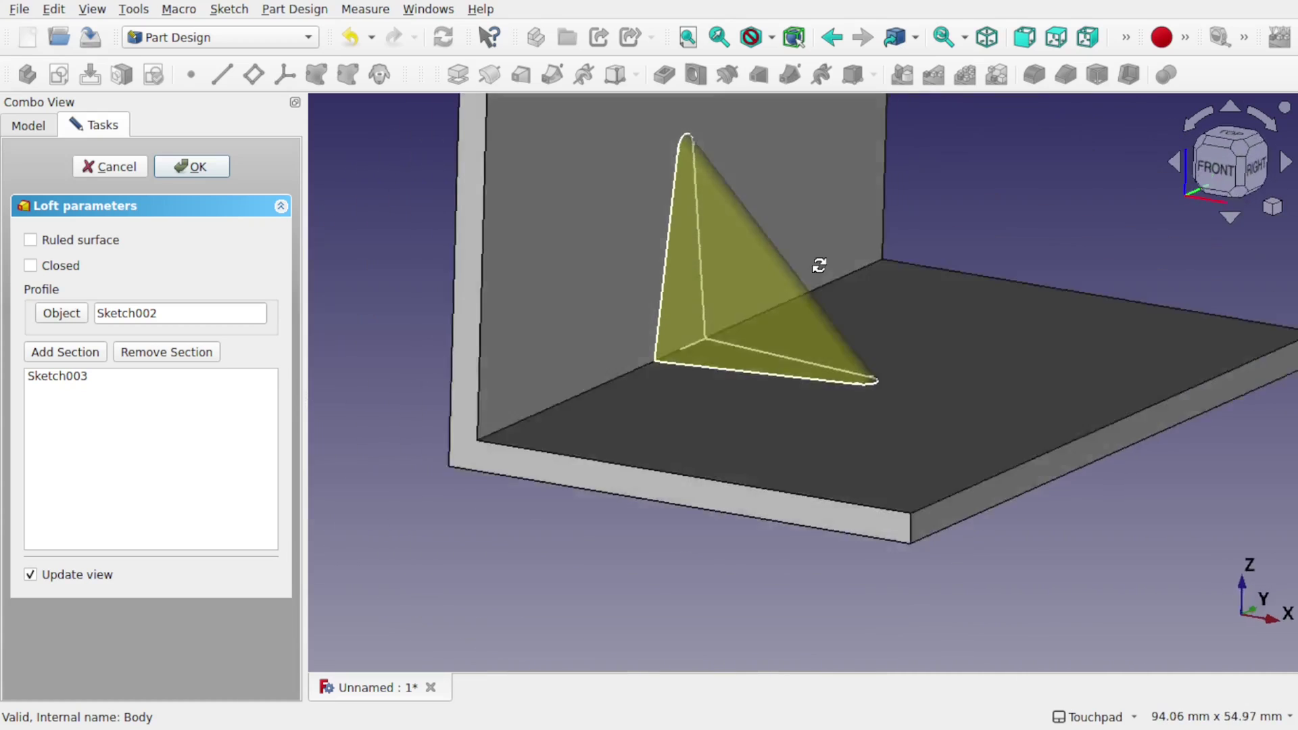
pyautogui.keyDown('alt'); pyautogui.moveTo(819, 265); pyautogui.dragTo(743, 176); pyautogui.keyUp('alt')
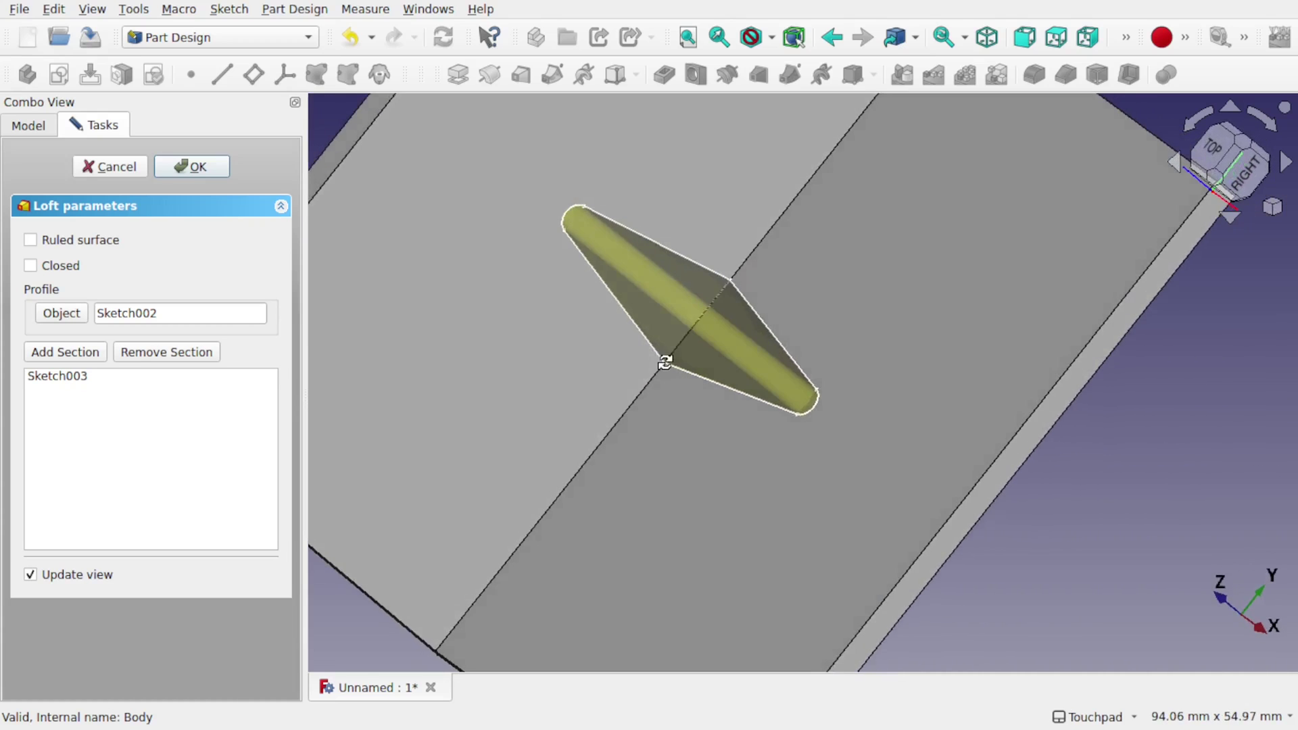
pyautogui.click(191, 167)
pyautogui.keyDown('alt'); pyautogui.moveTo(642, 348); pyautogui.dragTo(747, 293); pyautogui.keyUp('alt')
pyautogui.scroll(-5, 660, 388)
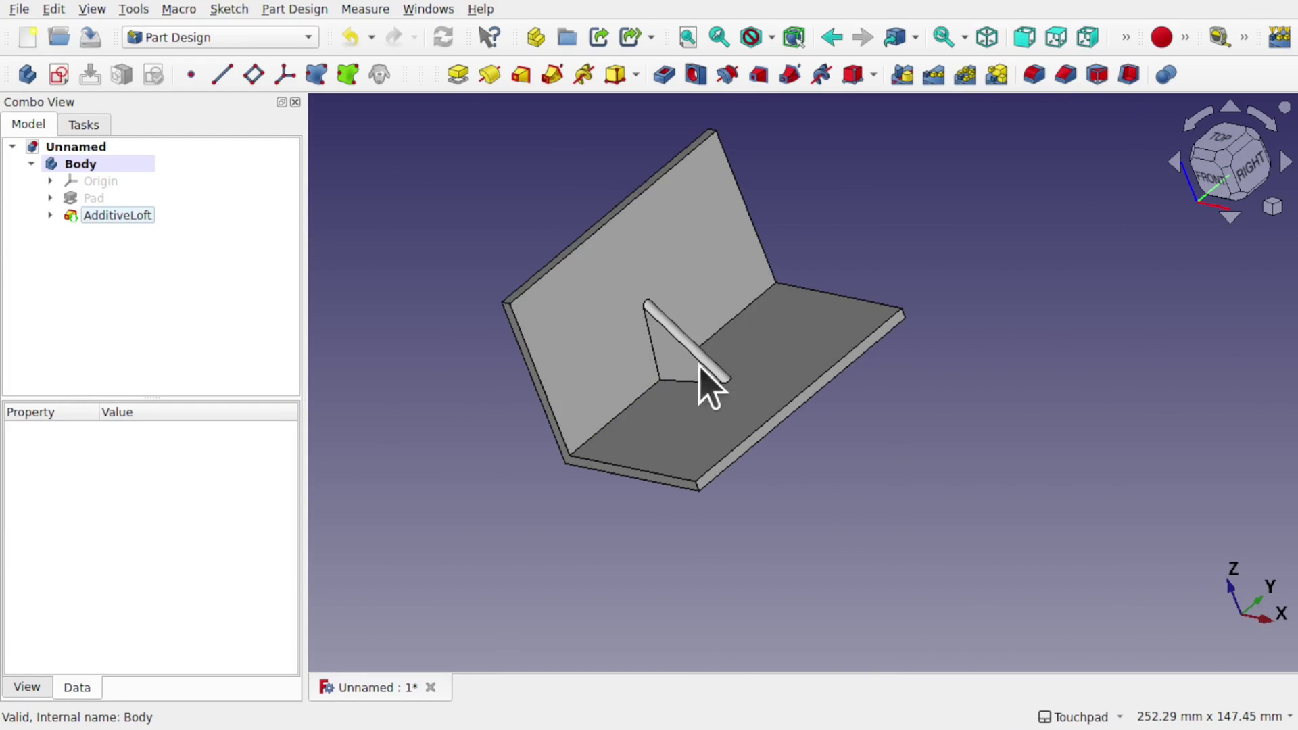
pyautogui.keyDown('alt'); pyautogui.moveTo(703, 397); pyautogui.dragTo(696, 345); pyautogui.keyUp('alt')
pyautogui.scroll(4, 692, 386)
pyautogui.scroll(-3, 726, 523)
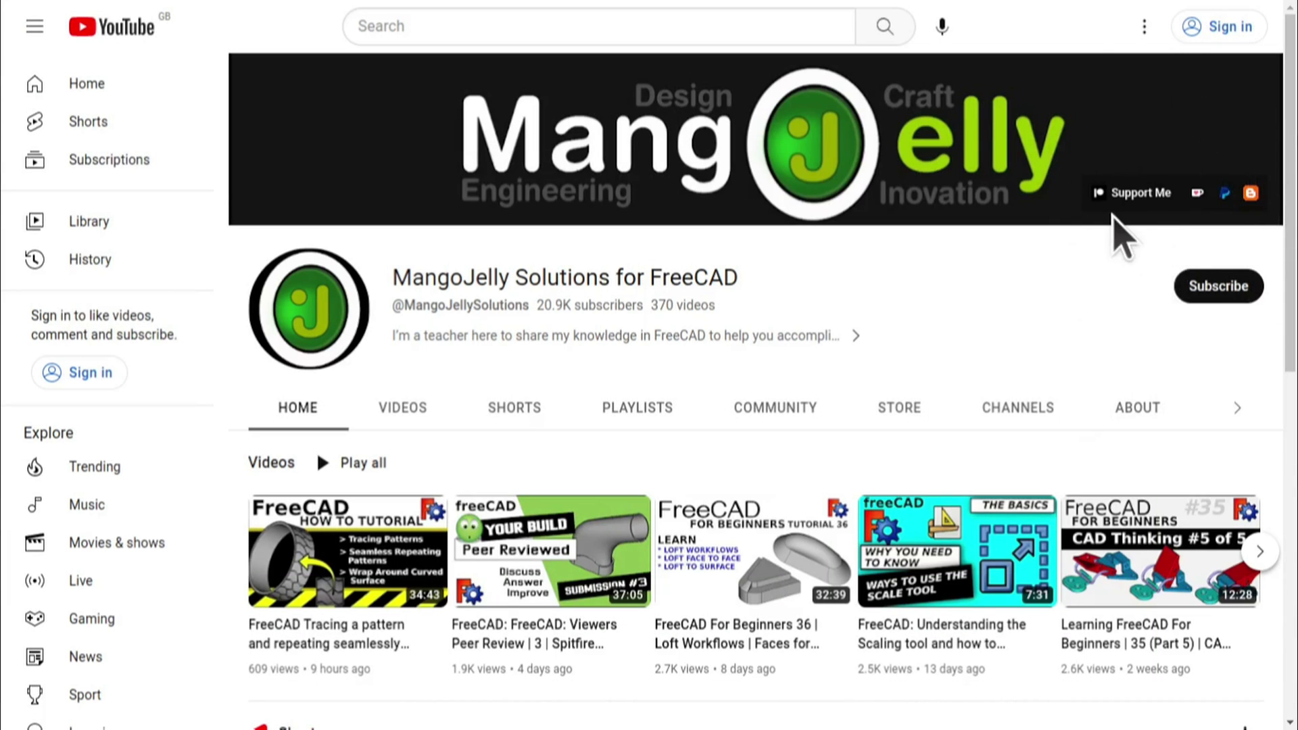
# Show the channel's About tab and review its PayPal, Ko-fi and Patreon donation links
pyautogui.click(1135, 411)
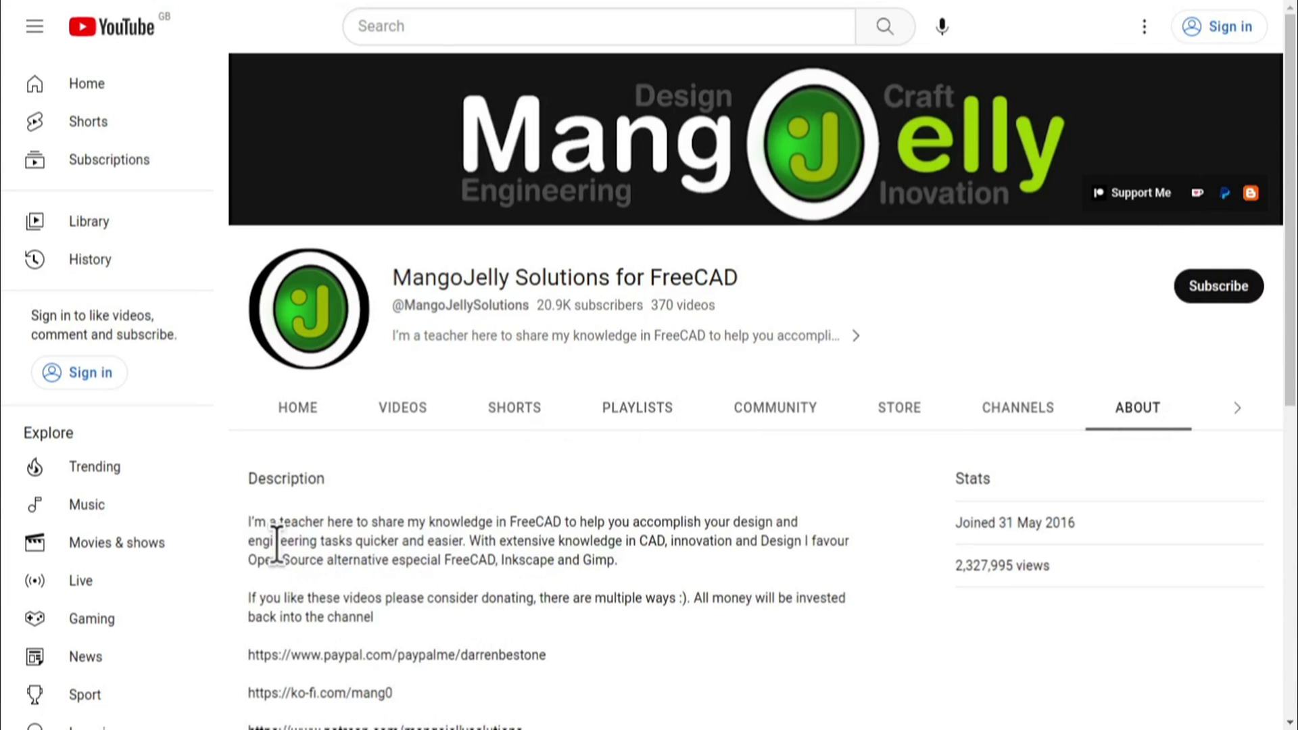
pyautogui.scroll(-3, 277, 541)
pyautogui.moveTo(530, 505); pyautogui.dragTo(249, 419)
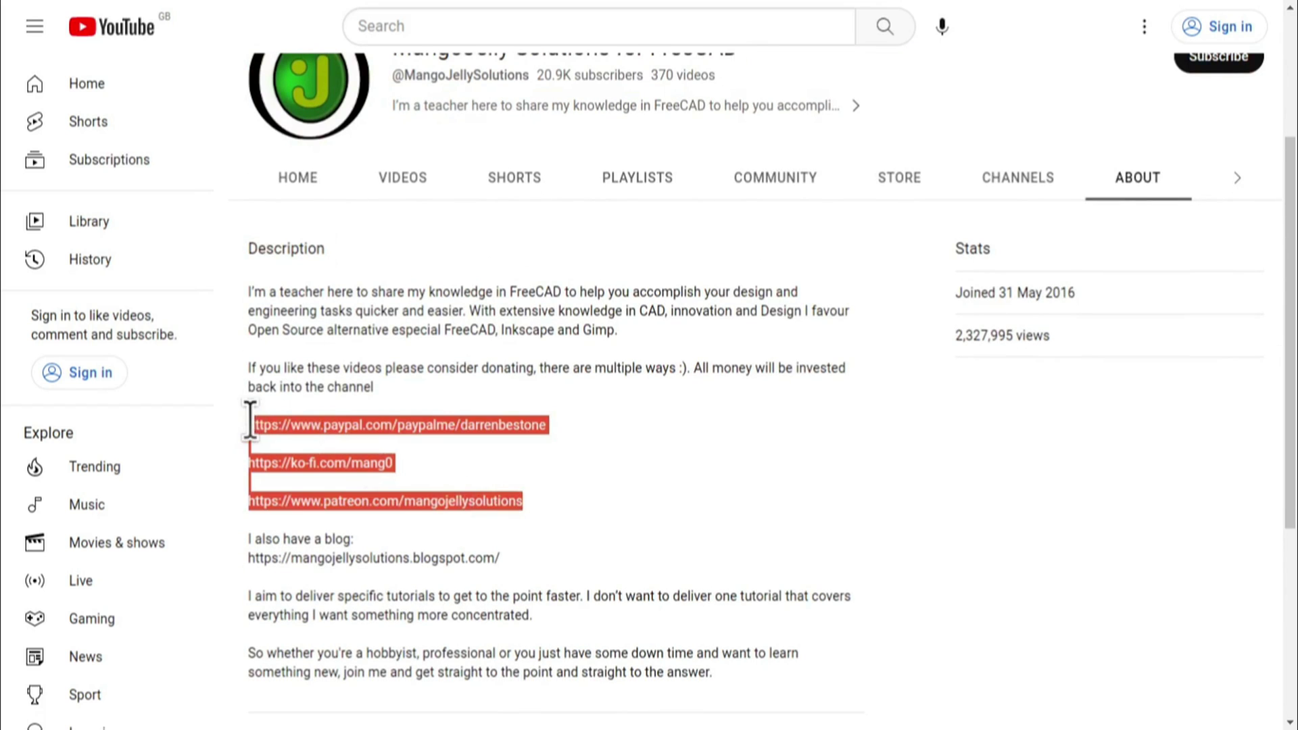
pyautogui.click(587, 497)
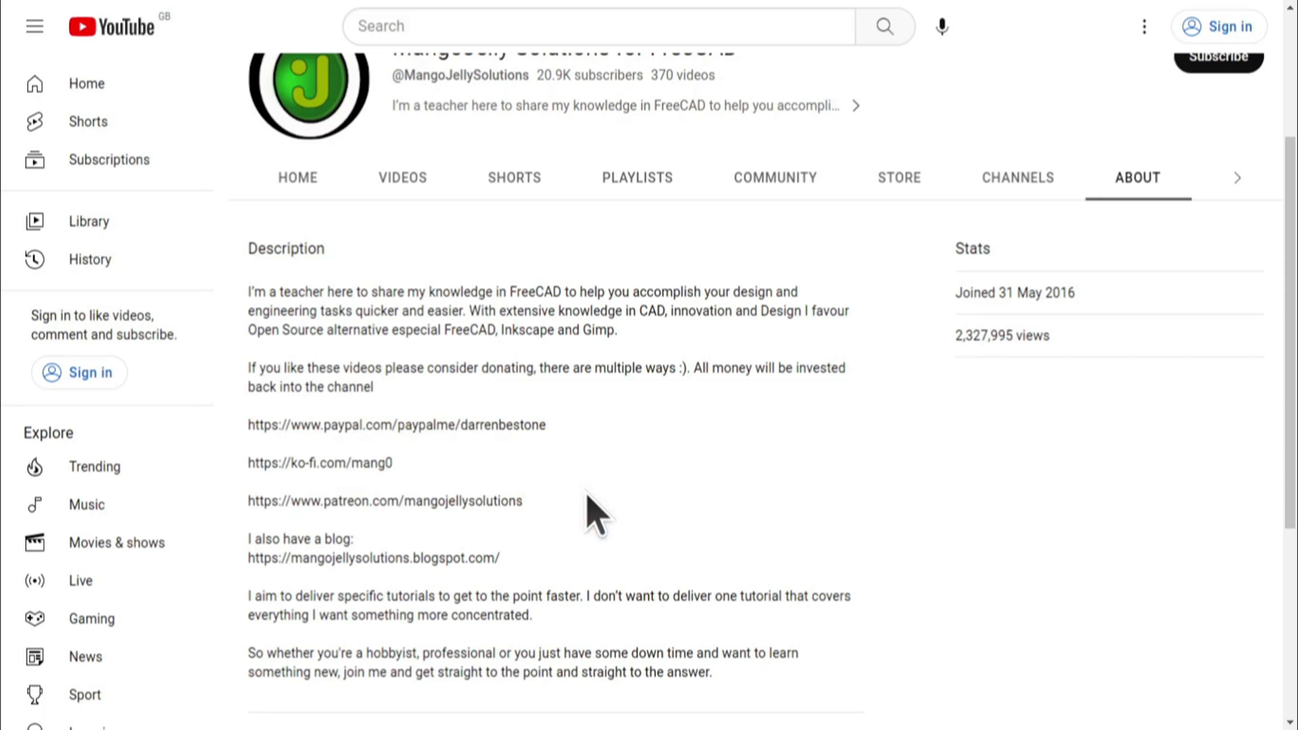